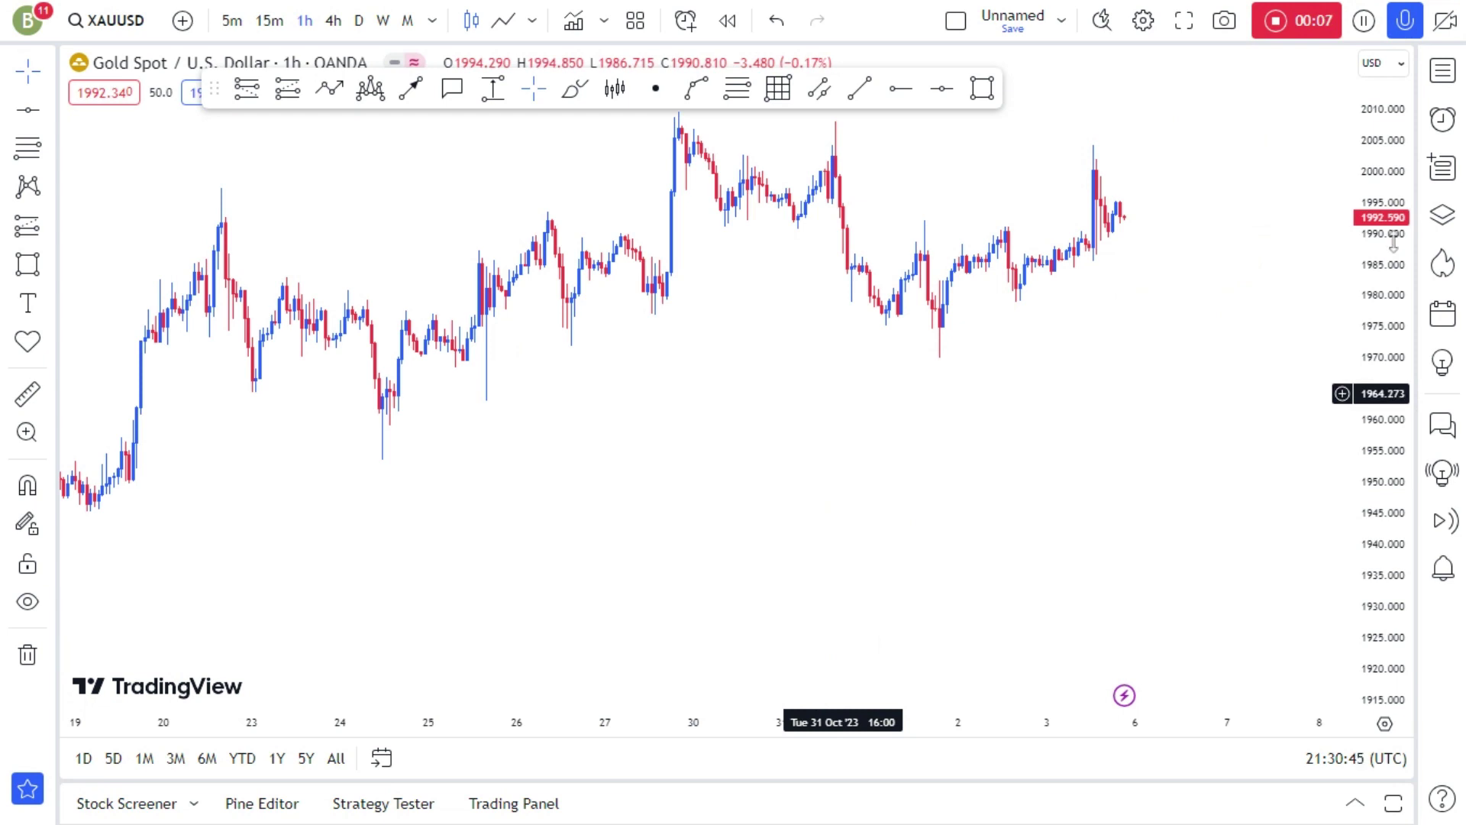
- Switch the XAUUSD chart to the weekly timeframe and rescale it to show the full price swings from 2019 to 2023
drag(1393, 241, 1380, 340)
drag(809, 336, 801, 419)
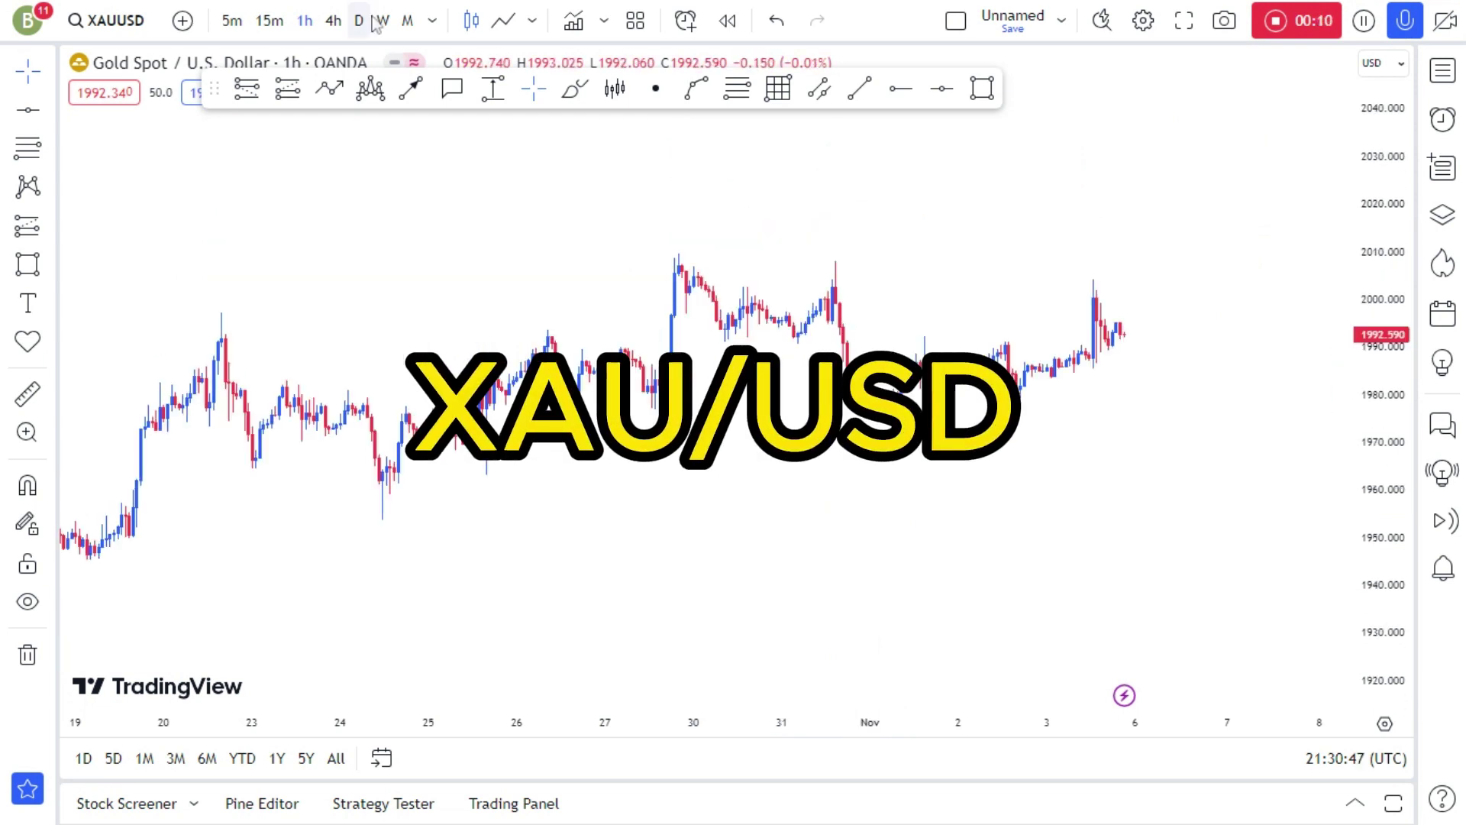
click(384, 23)
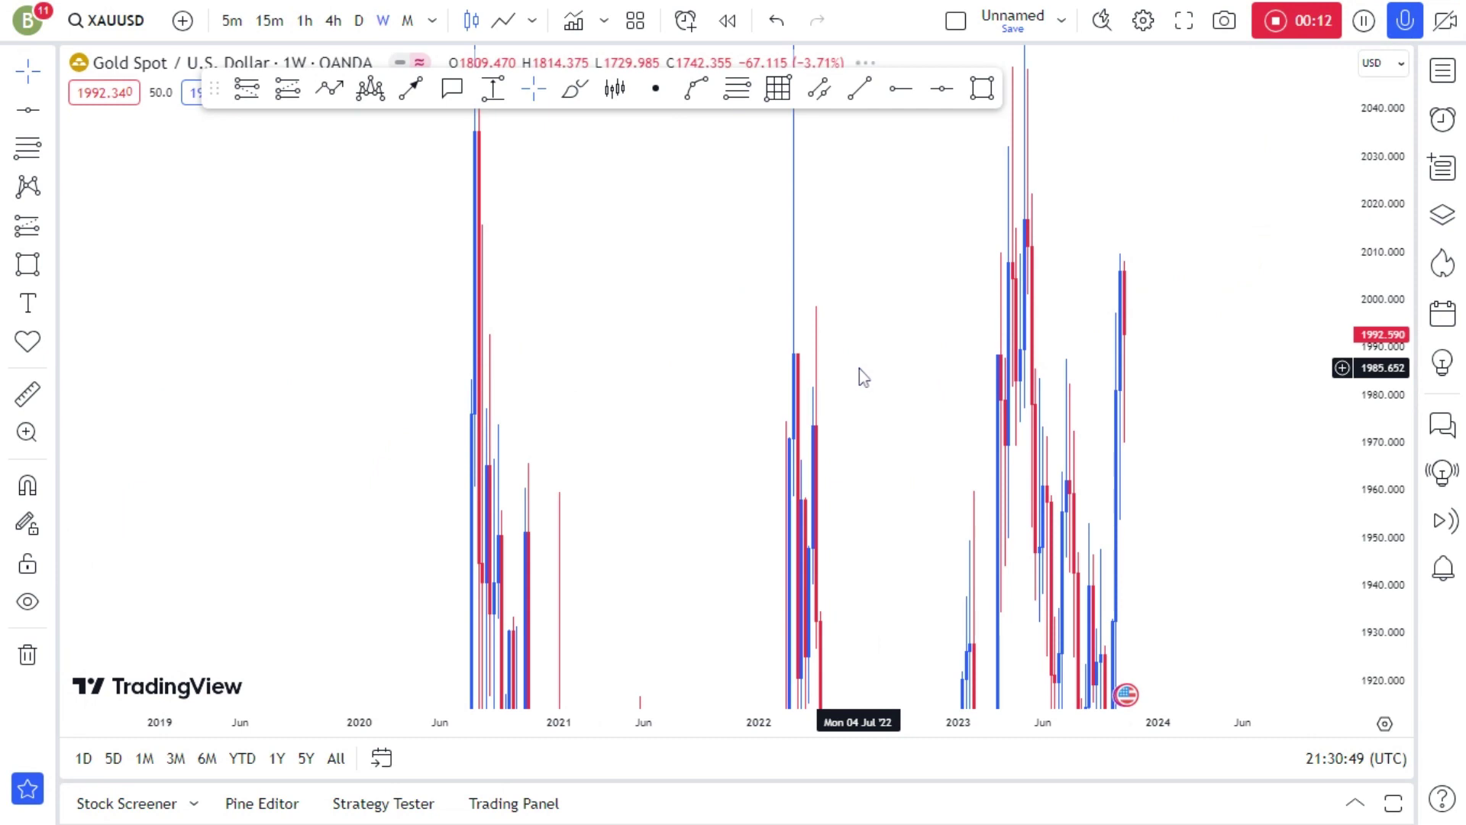
drag(1356, 557, 1343, 649)
drag(1130, 527, 1040, 458)
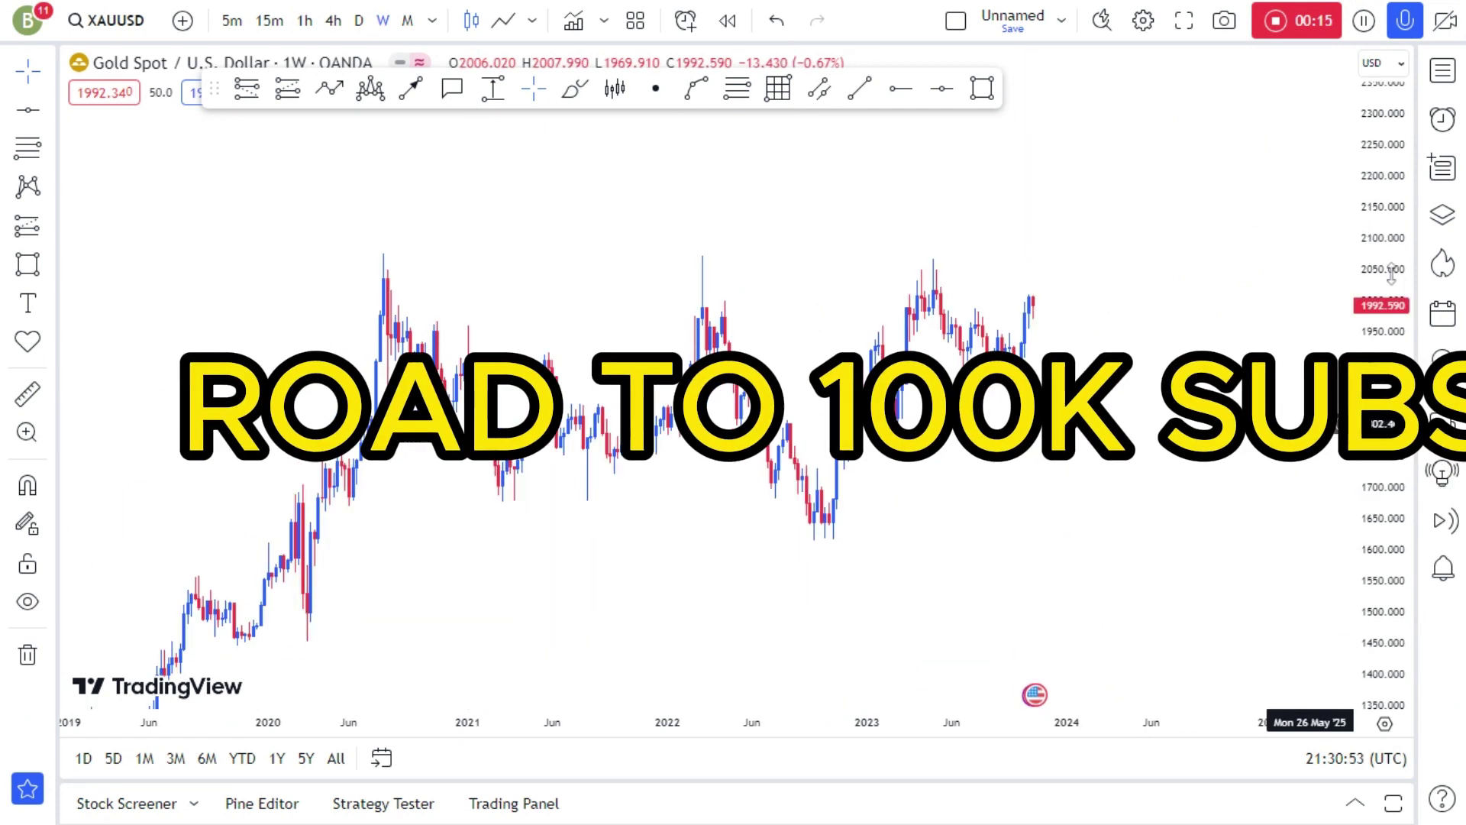
drag(1389, 382, 1386, 459)
drag(1378, 533, 1378, 449)
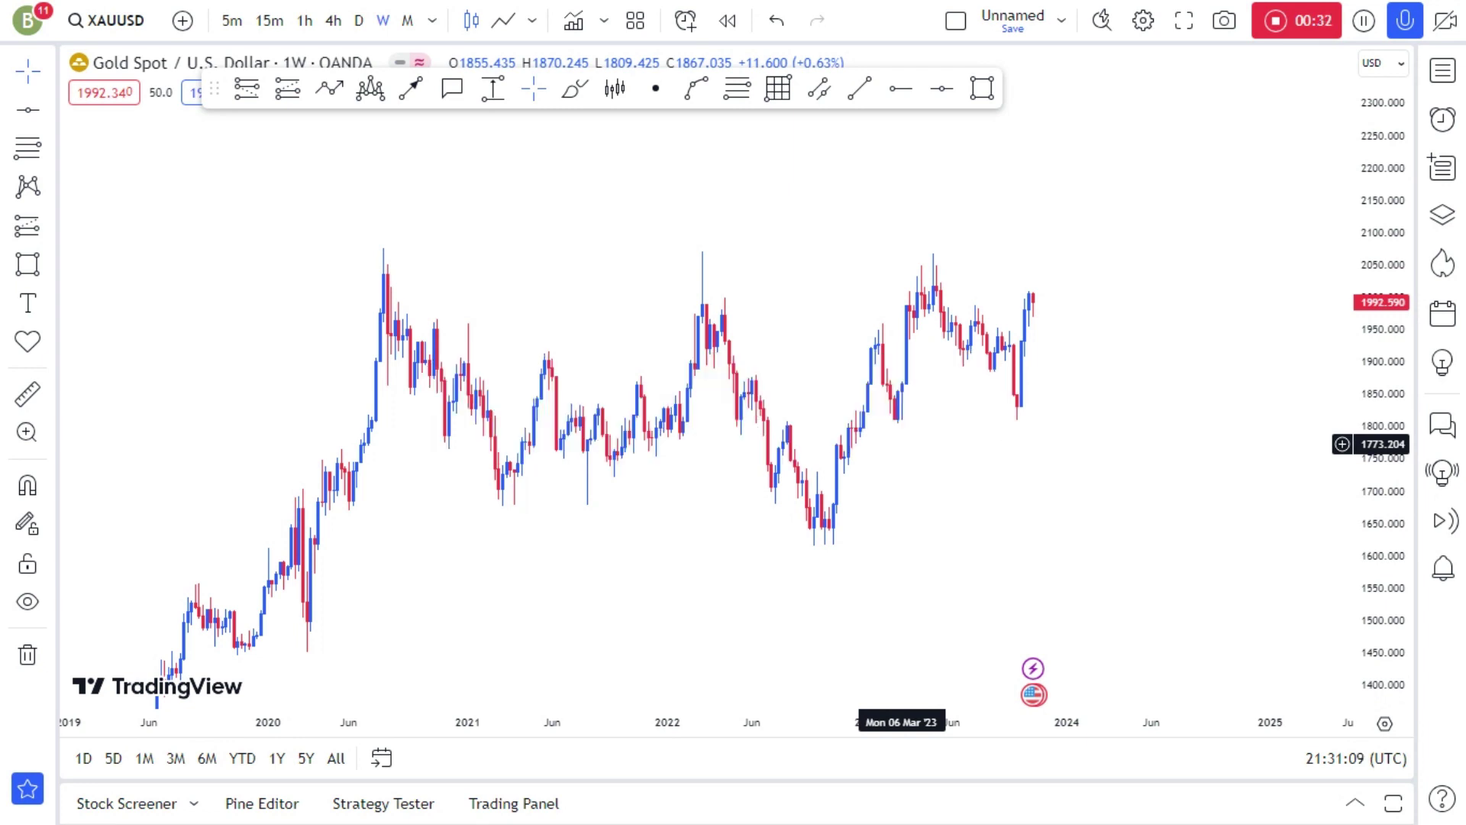
- Place a horizontal line across the weekly highs of 2020, 2022 and 2023 at about 2062
click(942, 89)
click(938, 258)
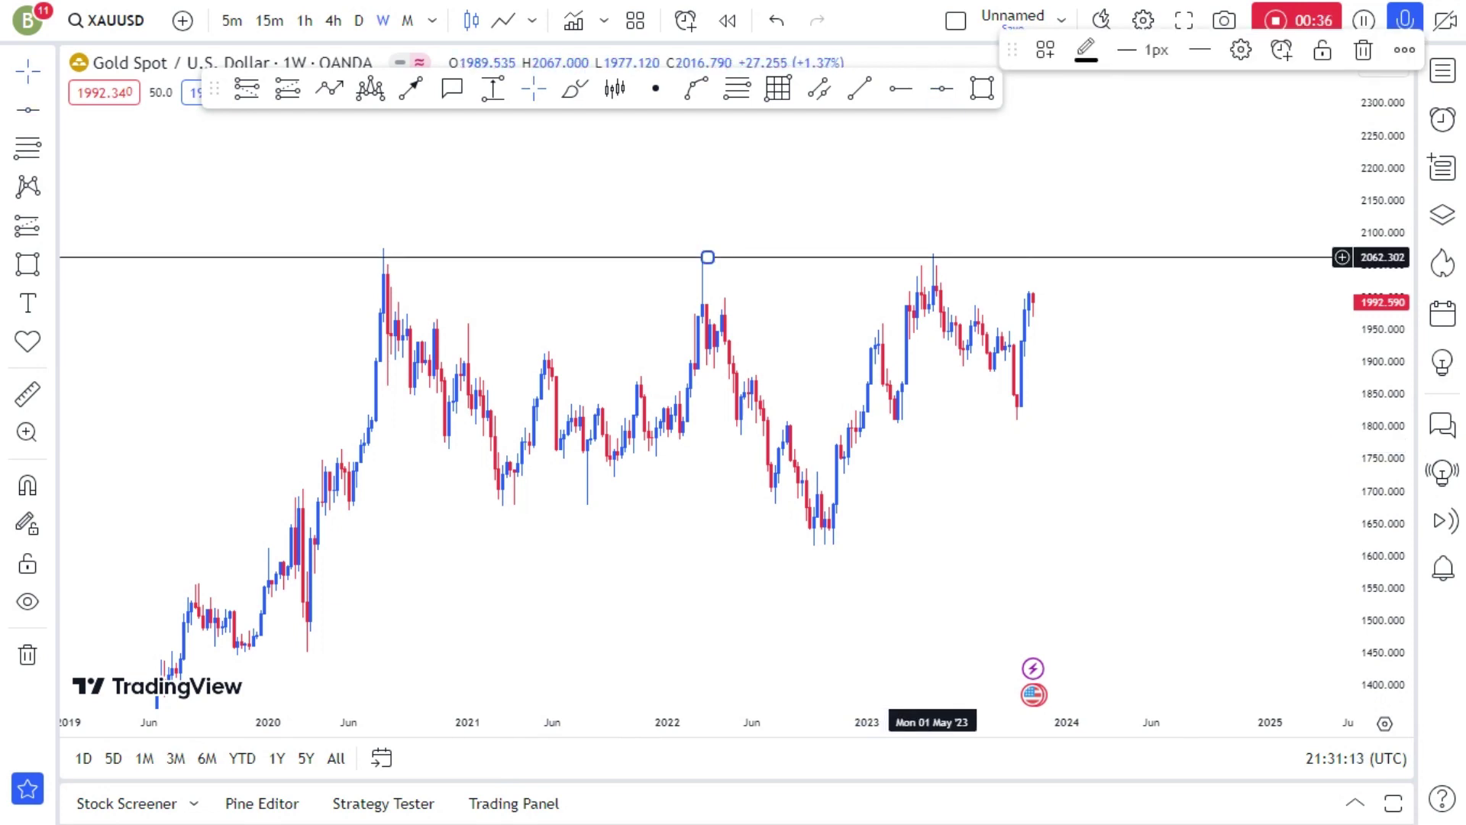
click(1188, 364)
- Circle the three peaks at the upper horizontal line with the Brush and sketch a stroke down from the 2023 peak
drag(1374, 422, 1374, 366)
drag(1138, 457, 1106, 414)
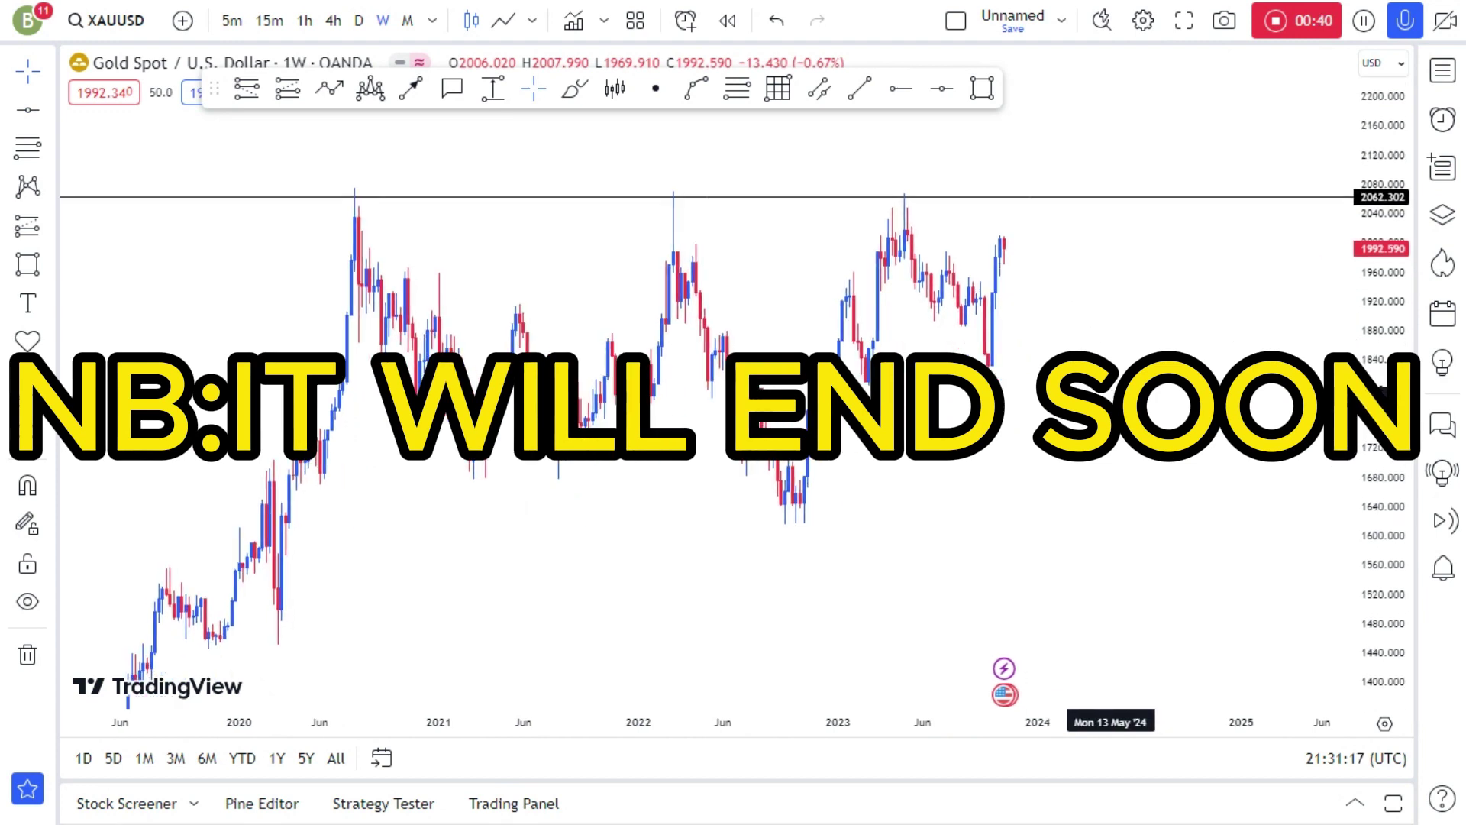
scroll(1300, 458, up, 1)
drag(1382, 456, 1382, 436)
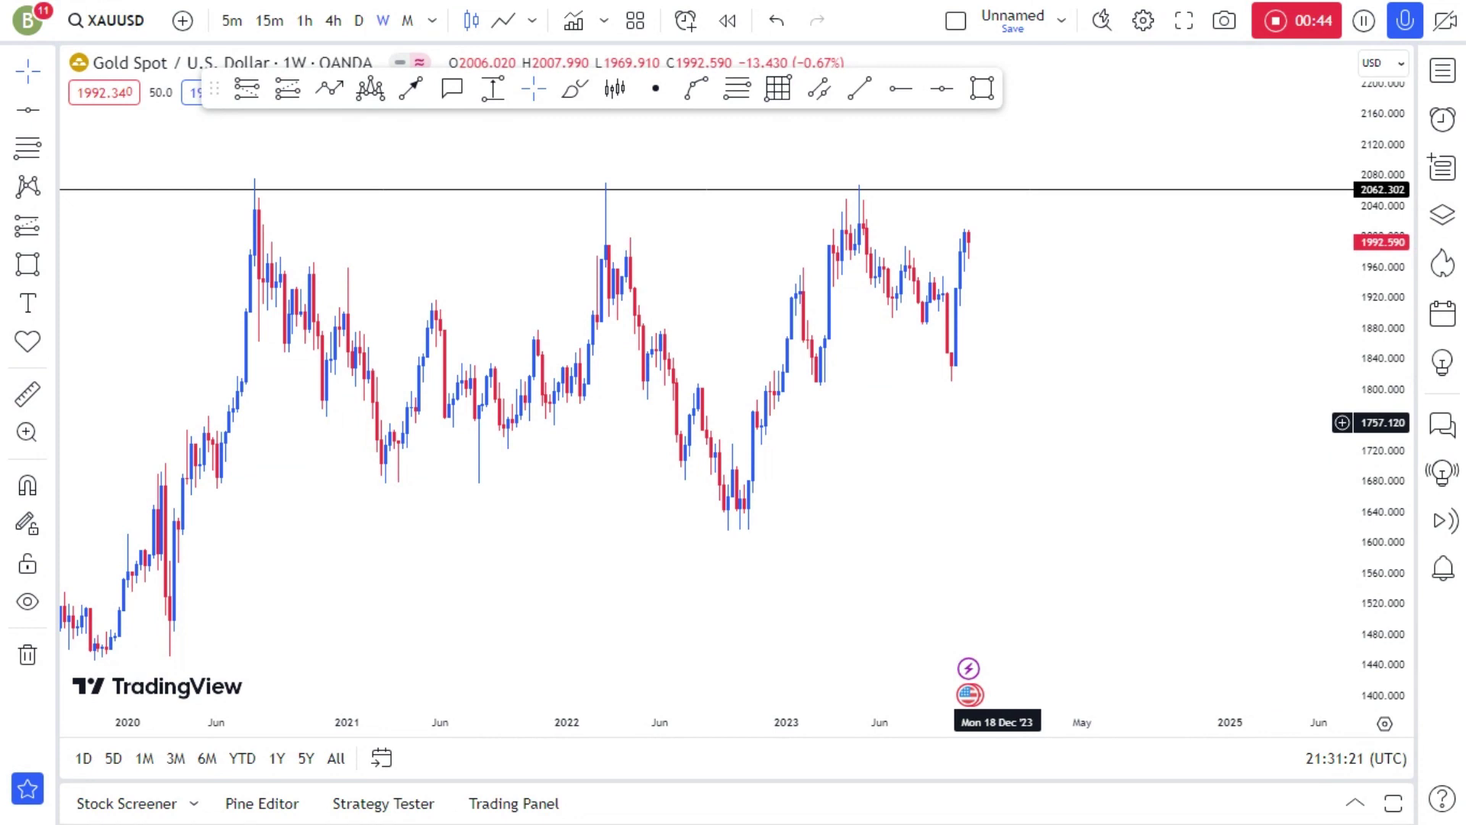
scroll(1009, 393, down, 1)
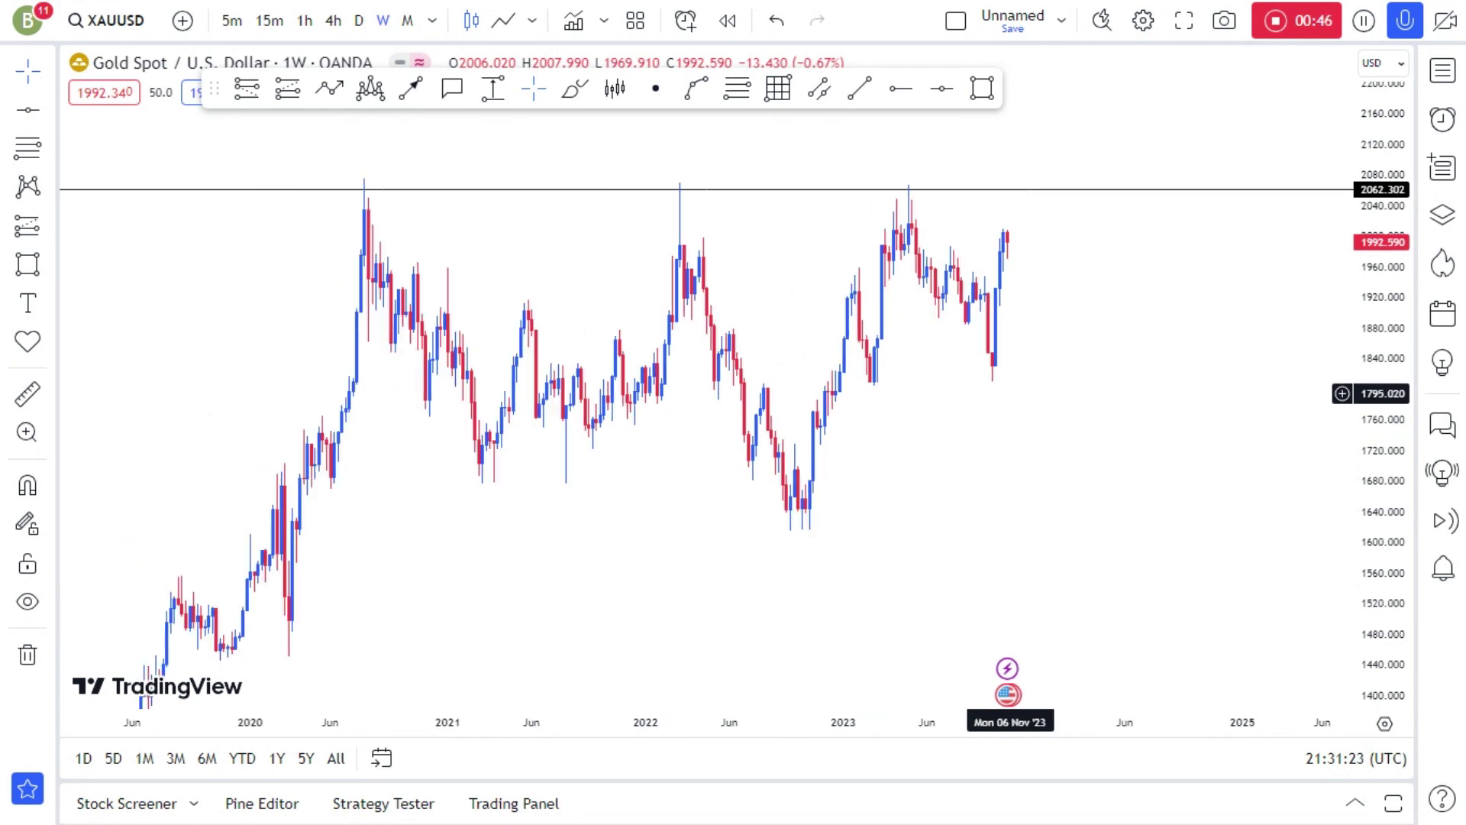
click(575, 88)
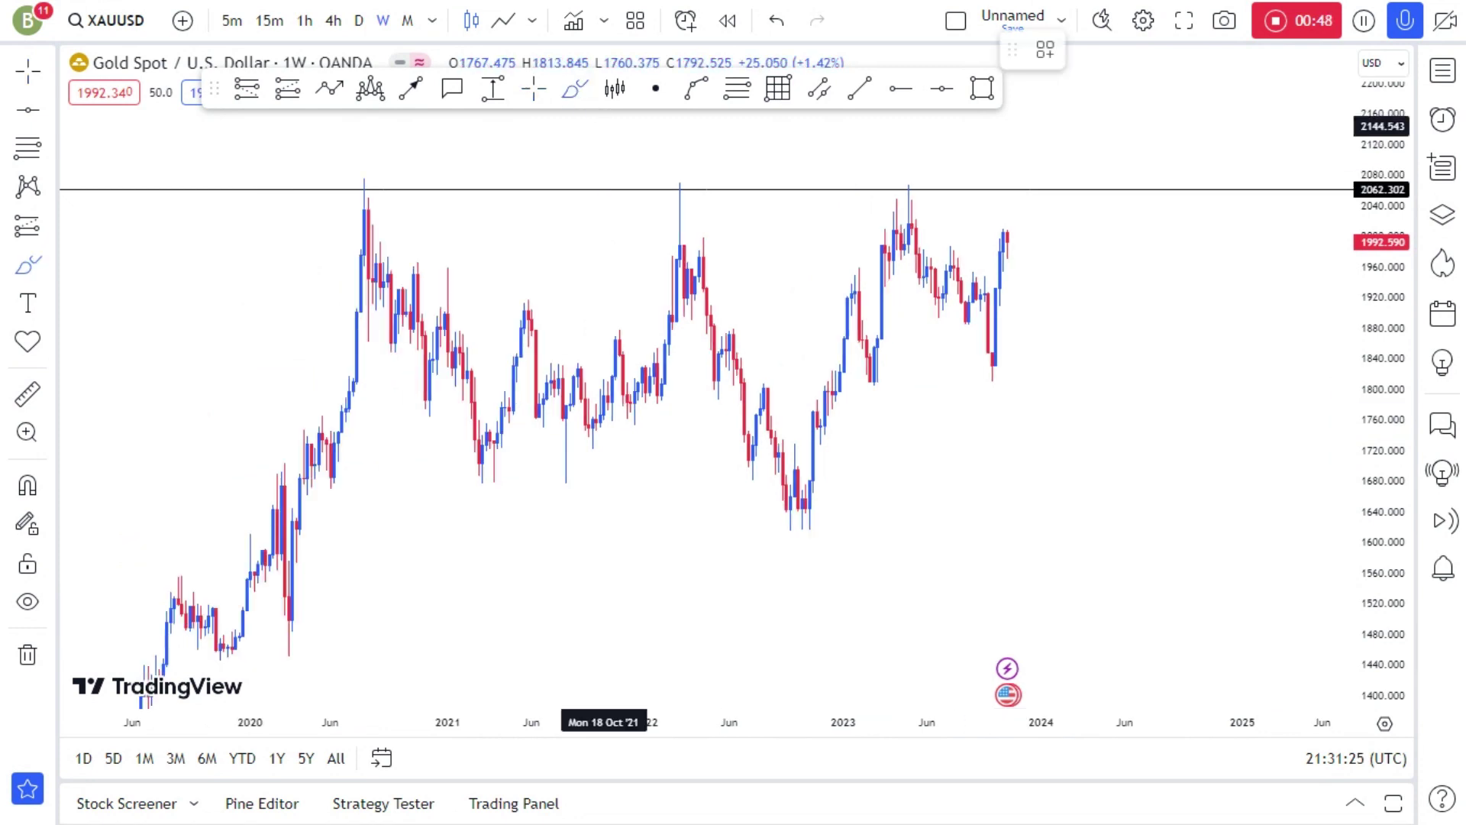
mouse_move(358, 192)
mouse_down()
mouse_move(376, 195)
mouse_move(366, 171)
mouse_move(355, 181)
mouse_up()
mouse_move(700, 178)
mouse_down()
mouse_move(697, 200)
mouse_move(710, 185)
mouse_up()
mouse_move(911, 173)
mouse_down()
mouse_move(893, 199)
mouse_move(923, 179)
mouse_move(984, 362)
mouse_up()
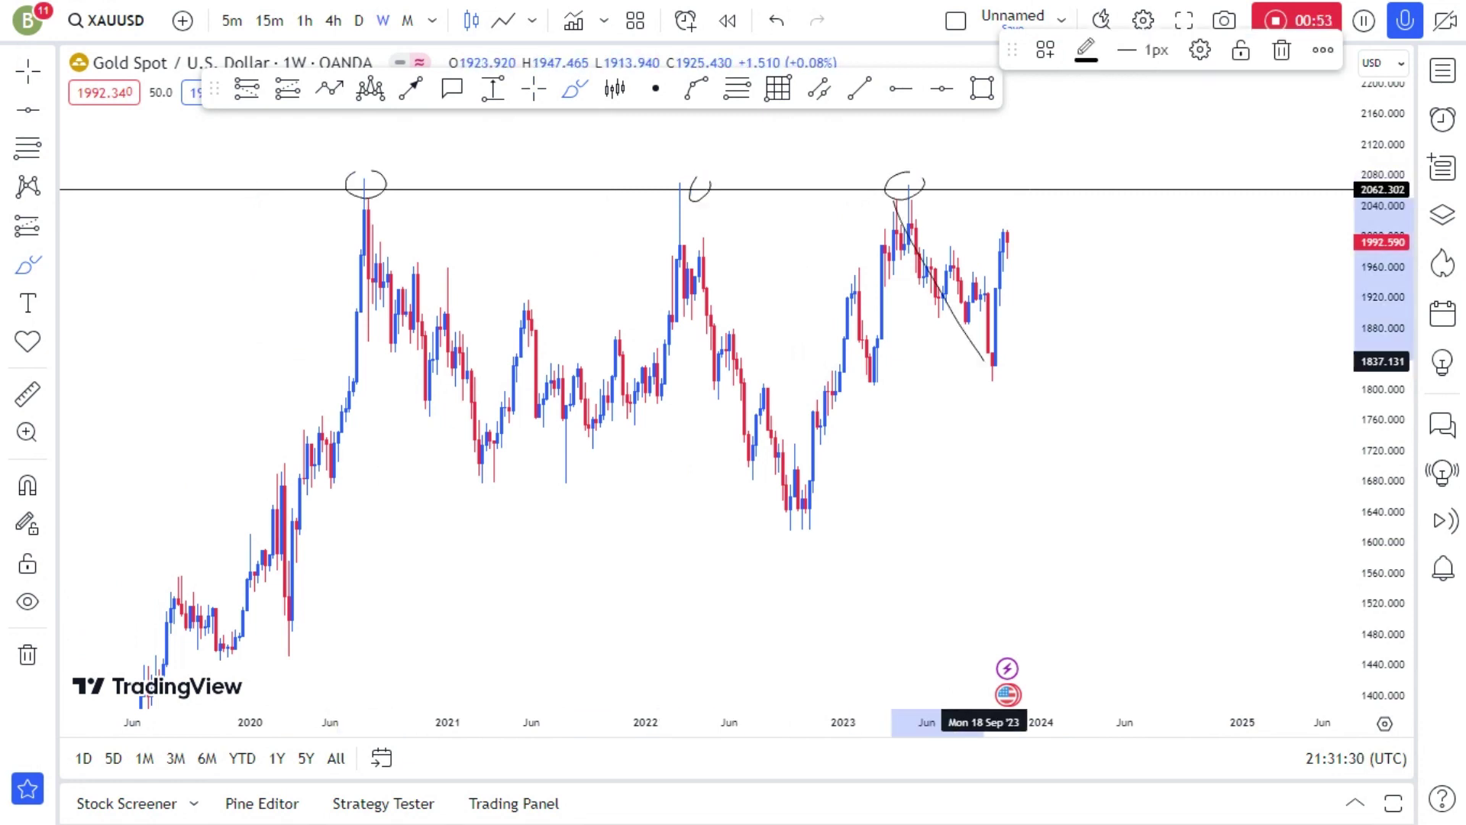
- Undo the freehand circles and the stroke at the three peaks, keeping the horizontal line
click(777, 21)
click(776, 21)
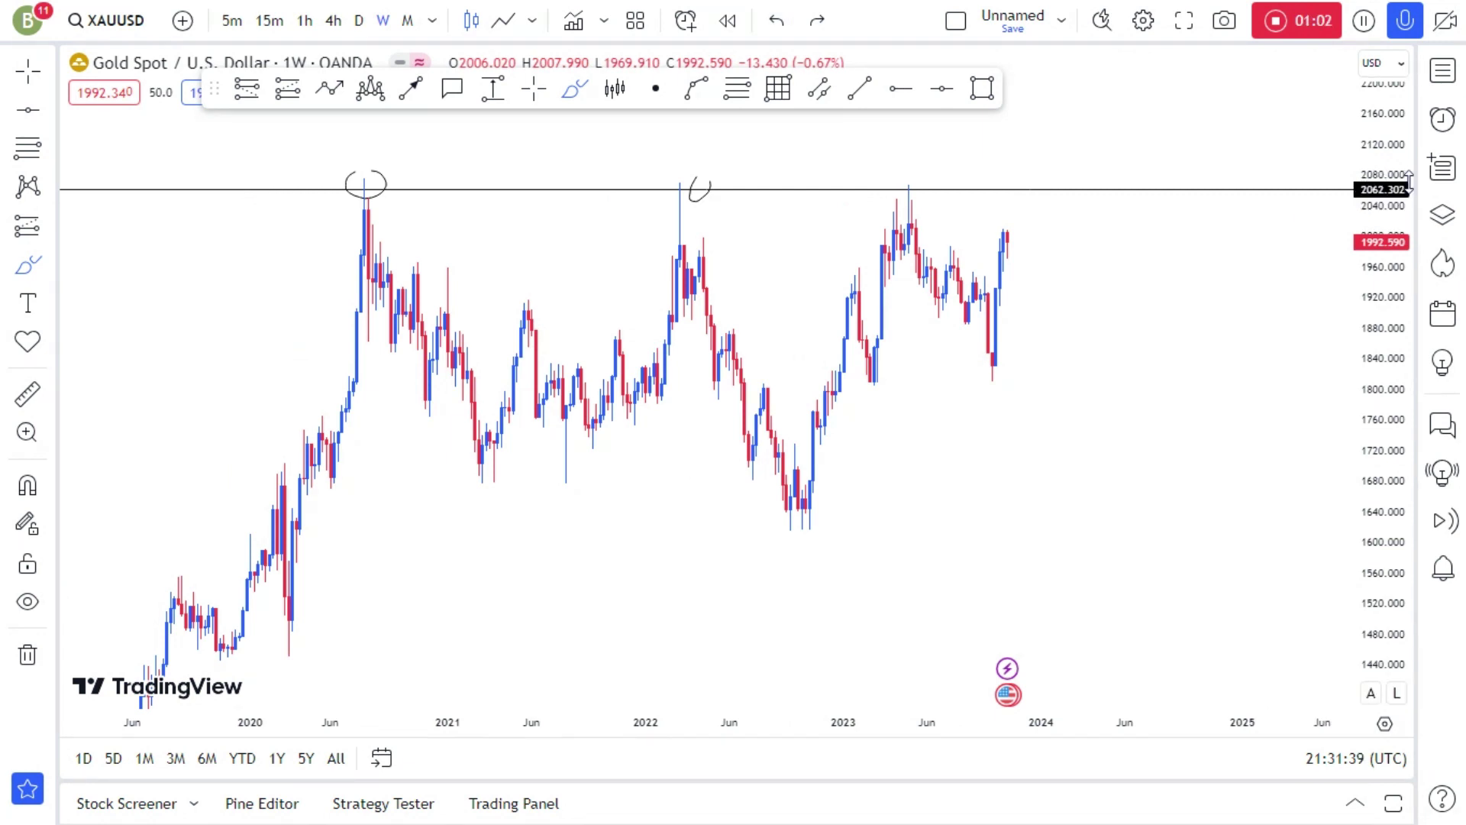
click(776, 20)
click(776, 20)
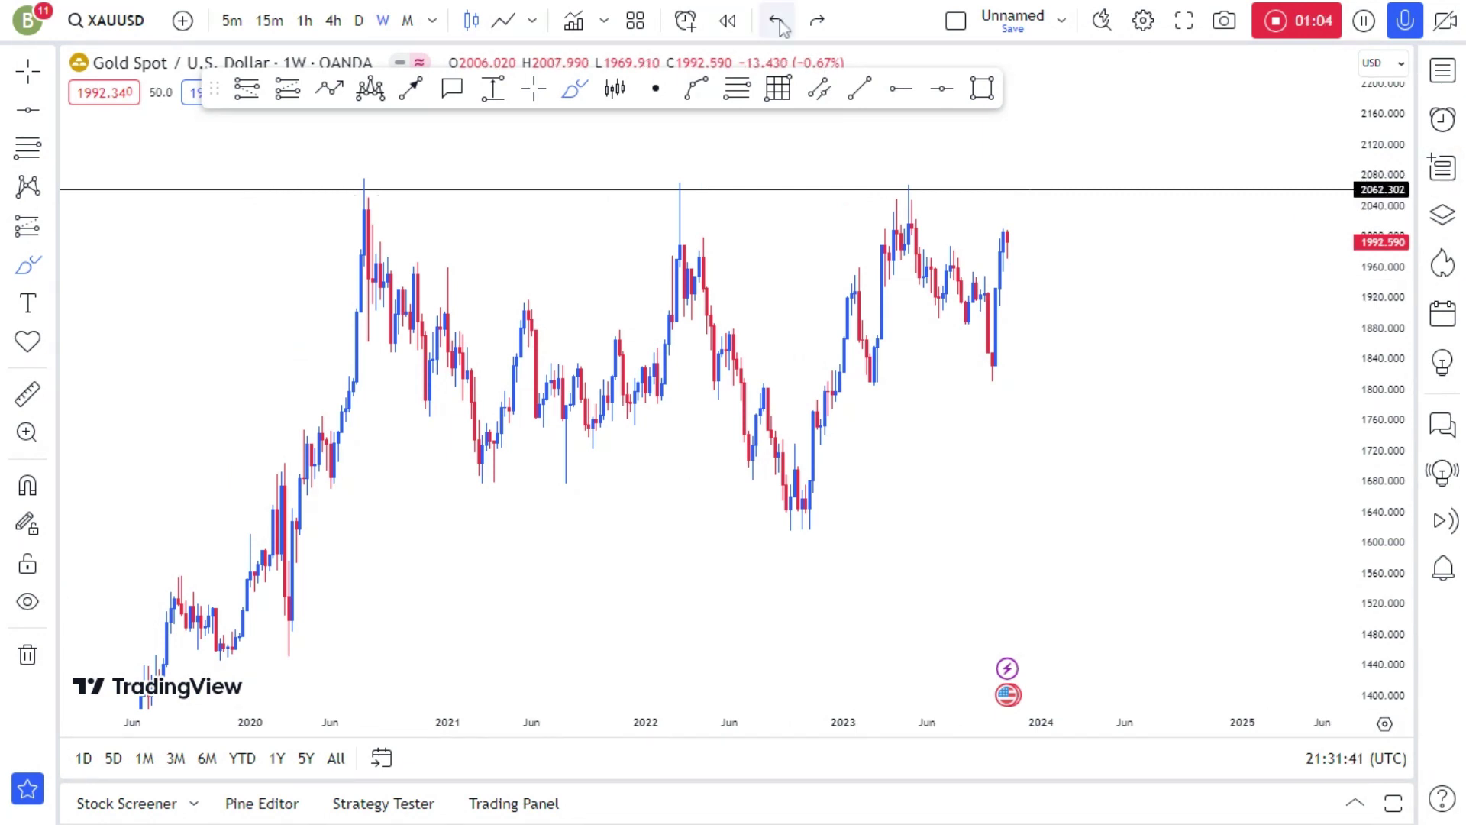
- Place a second horizontal line along the late-2022 lows at about 1618
click(941, 89)
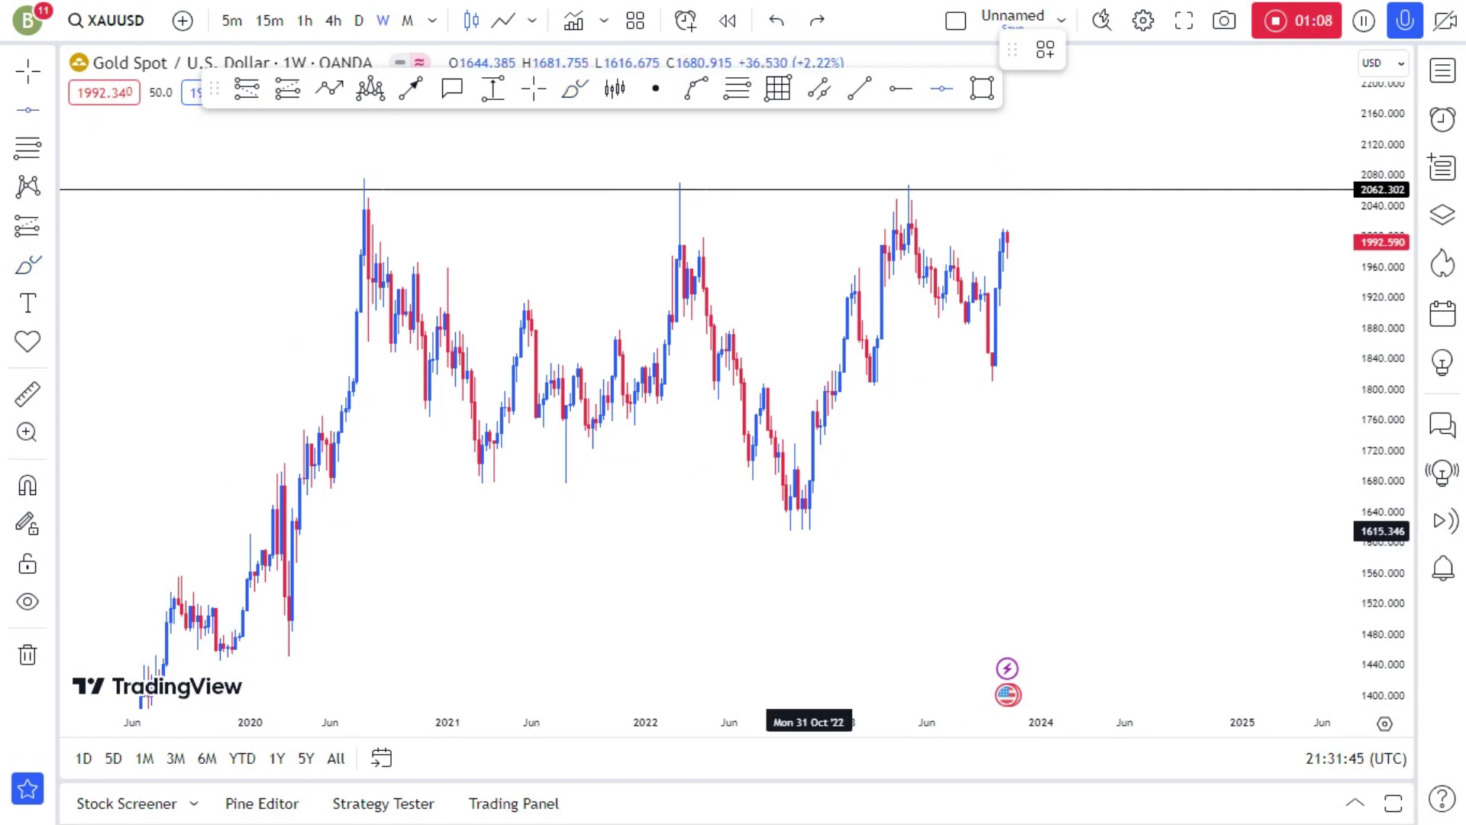
click(817, 528)
click(904, 458)
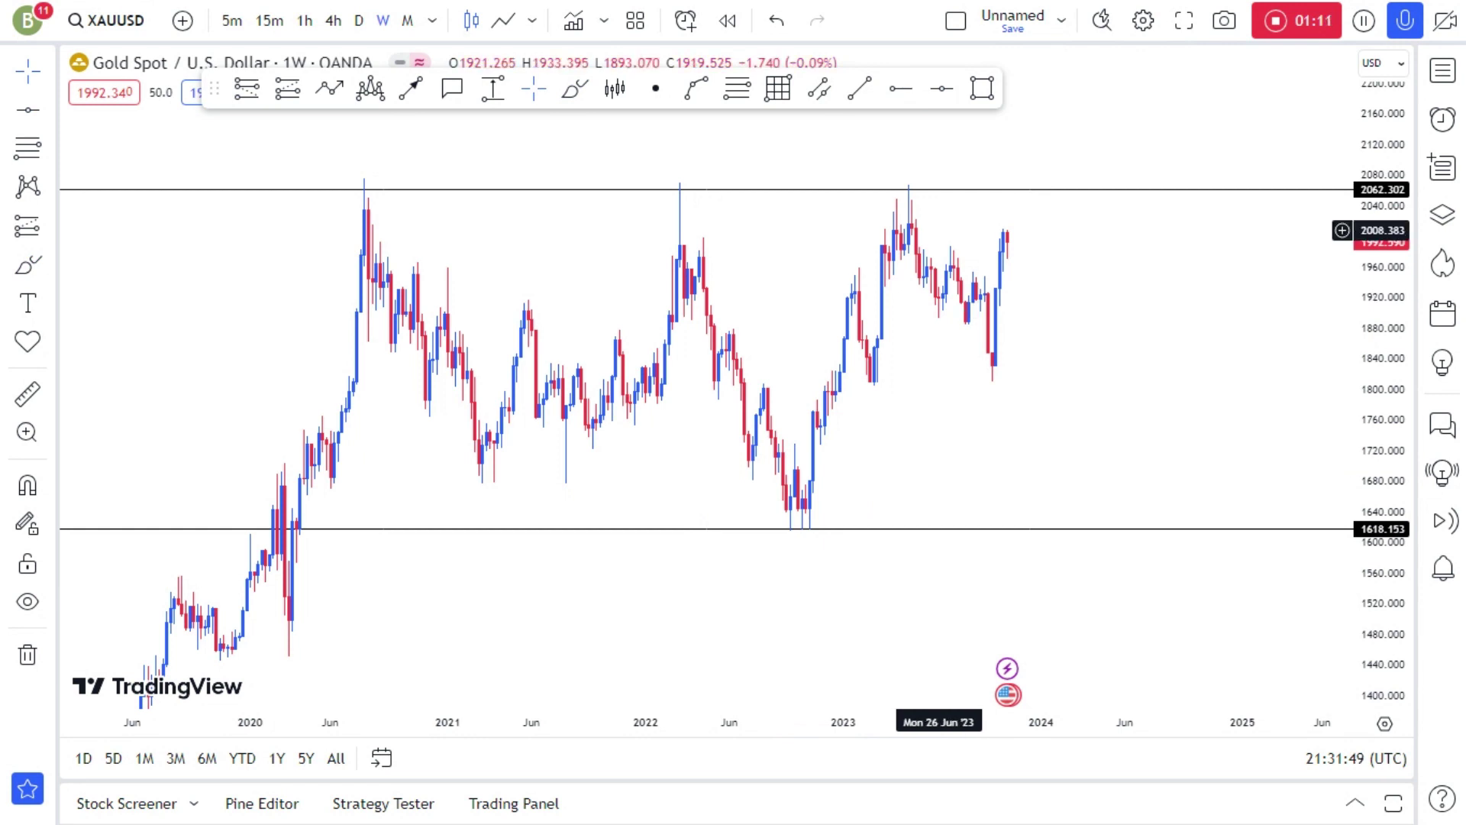
- Trace the rise from the late-2022 lows to the 2023 high with the Brush and outline the pullback that follows with two strokes
scroll(680, 168, up, 2)
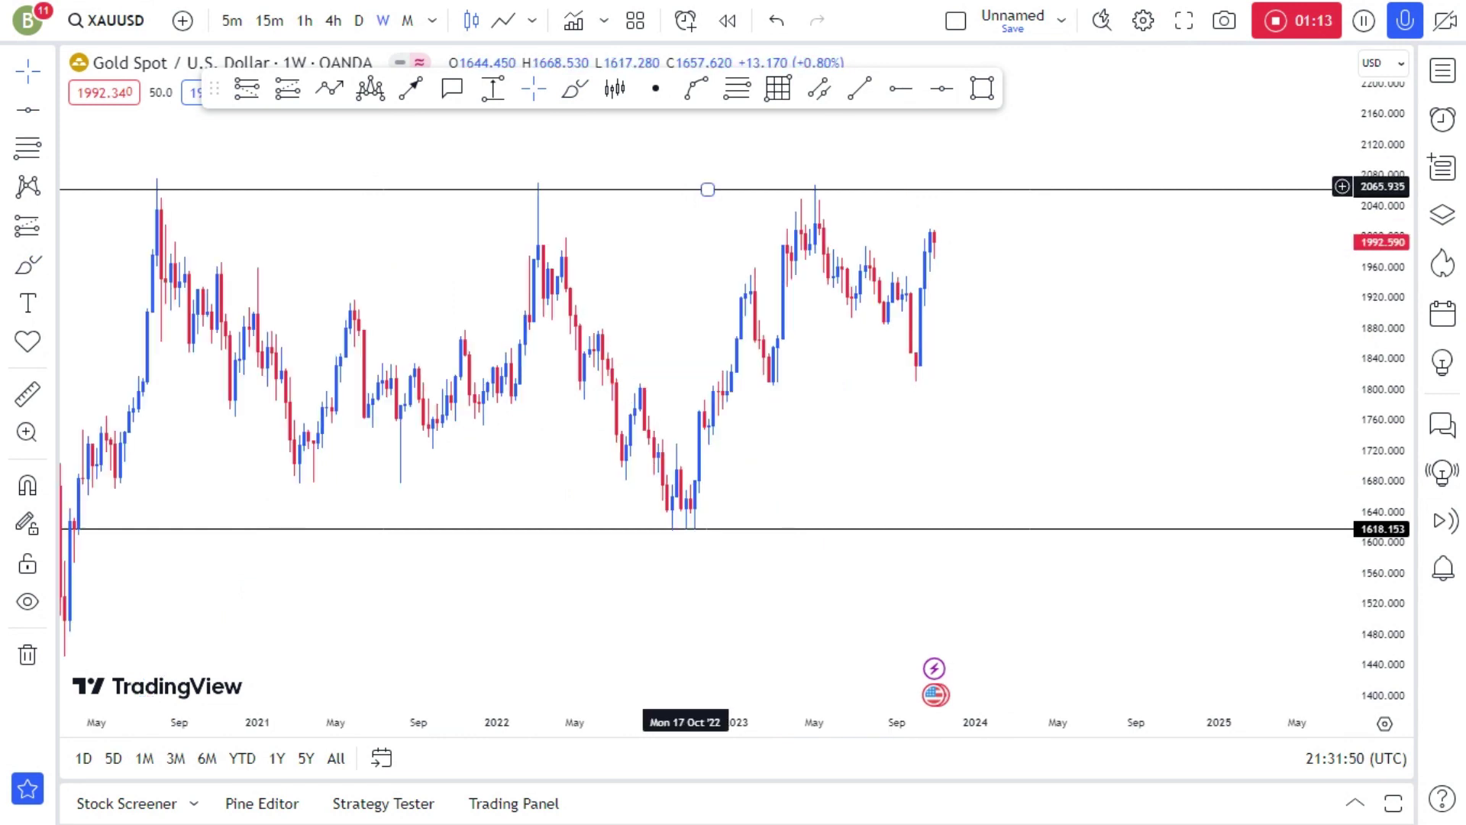
click(575, 88)
mouse_move(684, 507)
mouse_down()
mouse_move(751, 296)
mouse_move(764, 370)
mouse_move(815, 215)
mouse_move(923, 305)
mouse_up()
drag(790, 275, 920, 363)
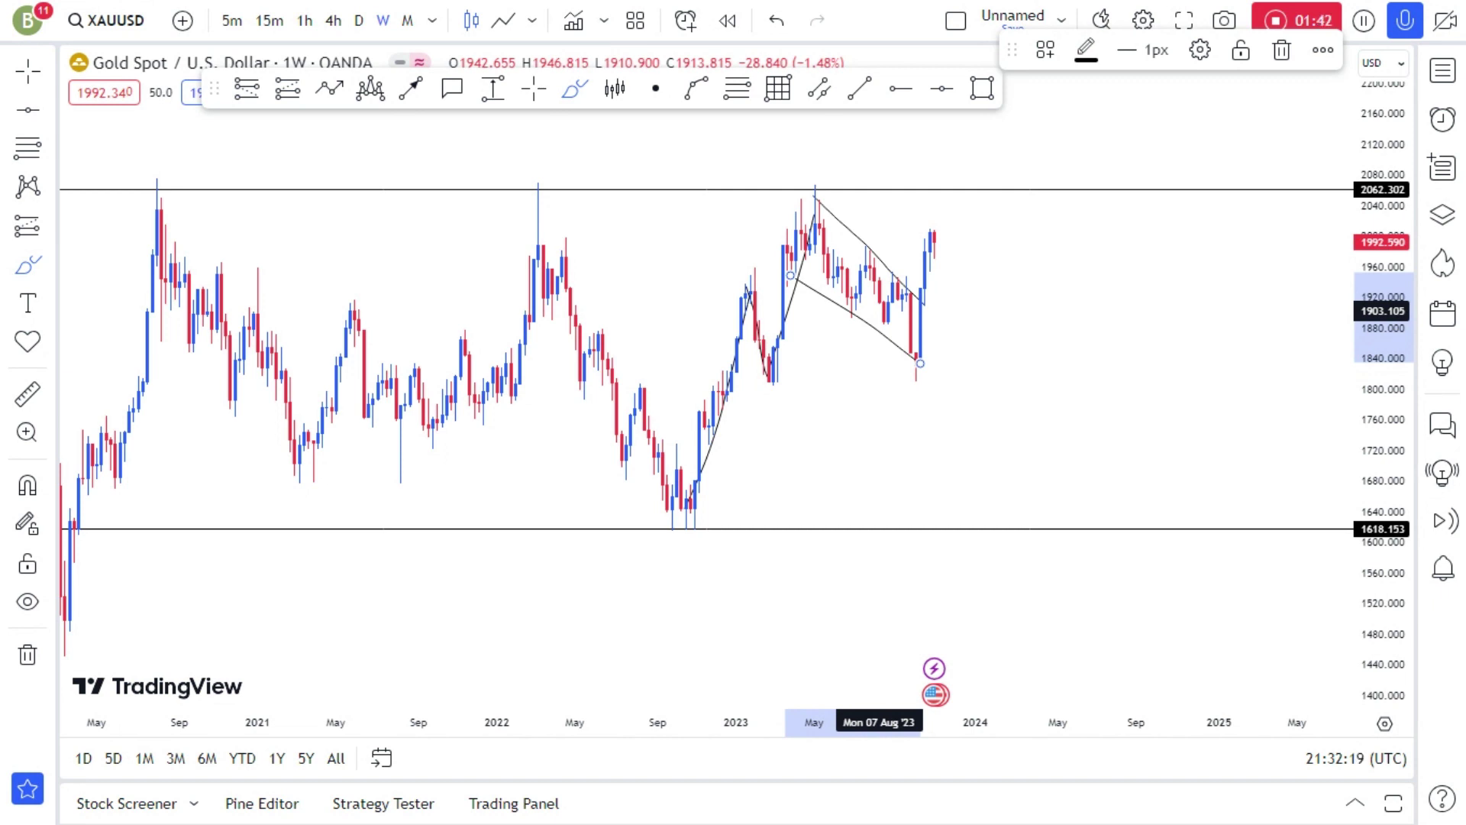
- Undo all the brush strokes on the 2023 rally and pullback
click(776, 23)
click(776, 23)
click(776, 23)
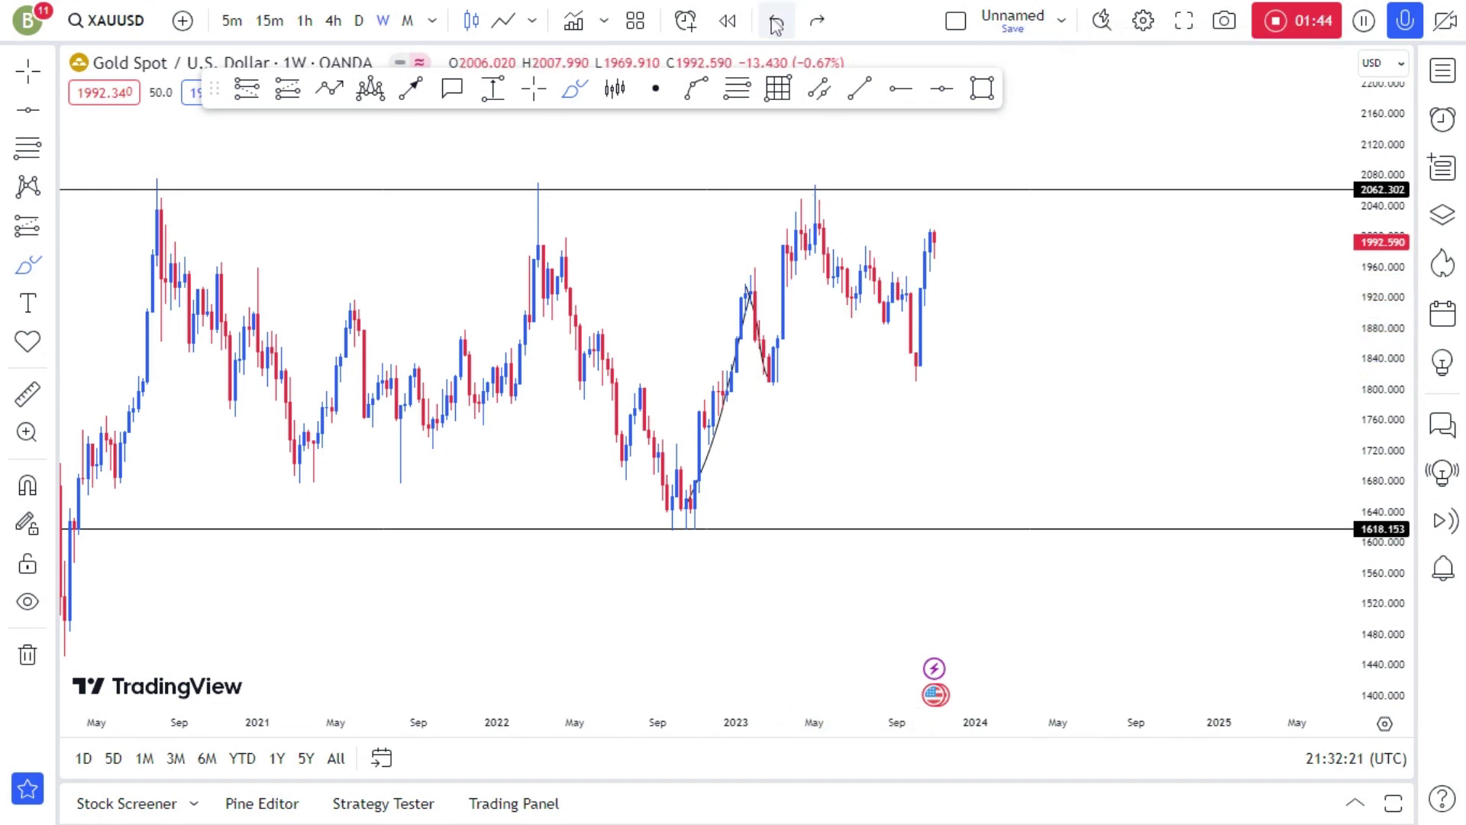
click(776, 23)
click(776, 23)
- Draw two descending trend lines bounding the 2023 pullback, one down from the May peak and one ending at the October low
click(859, 88)
click(815, 185)
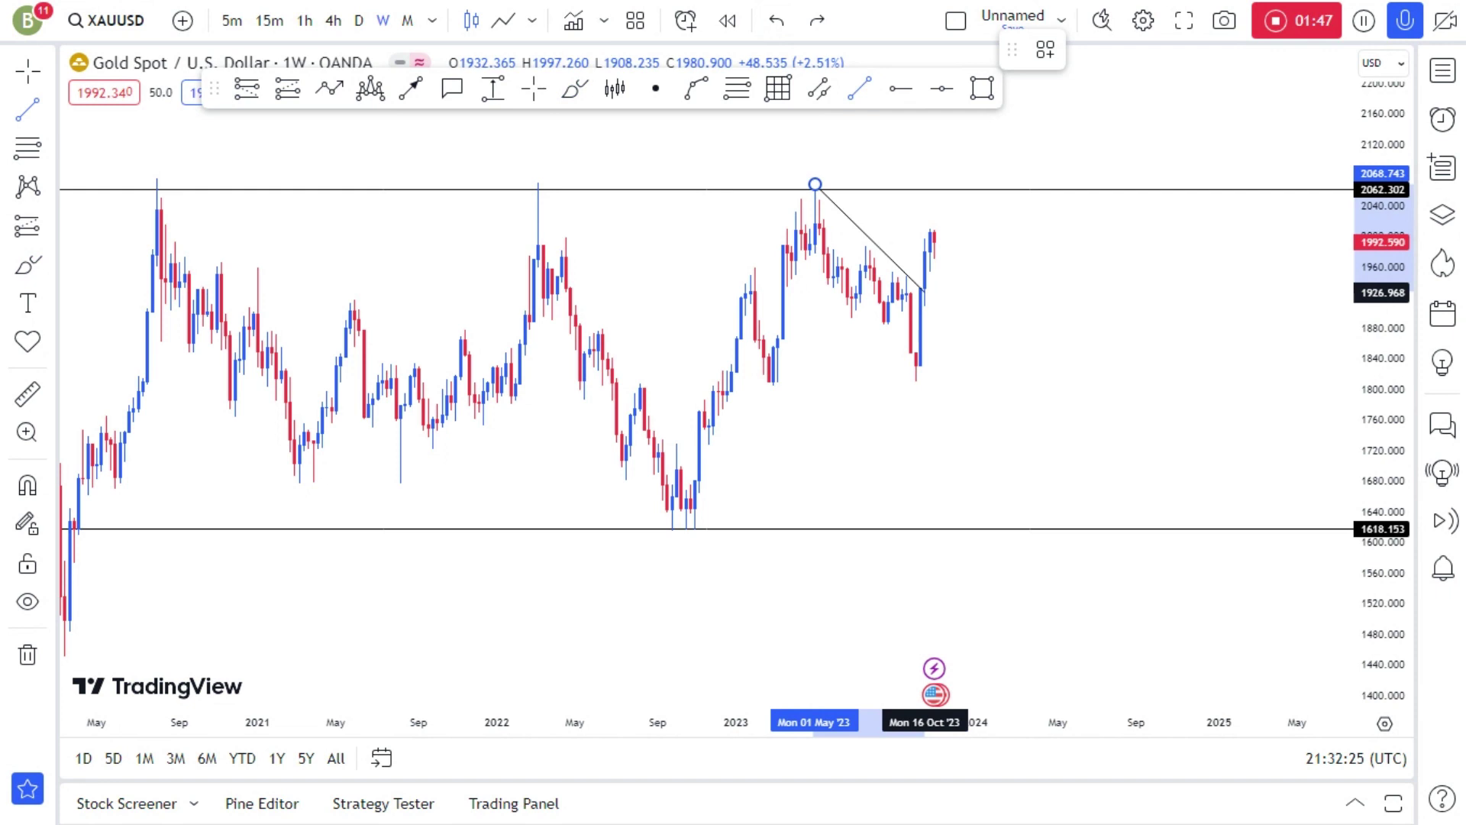
click(924, 293)
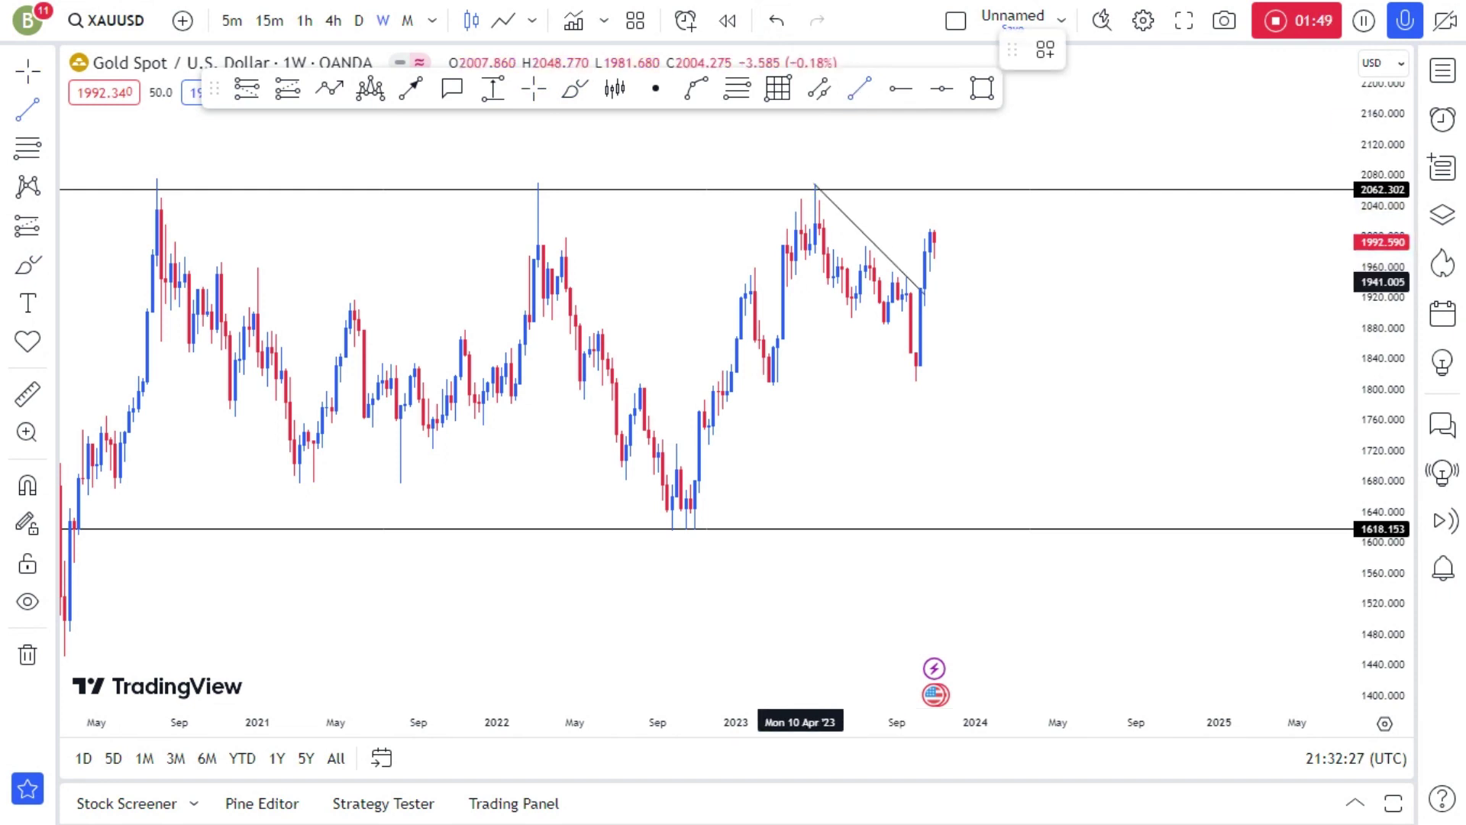
click(792, 267)
click(916, 381)
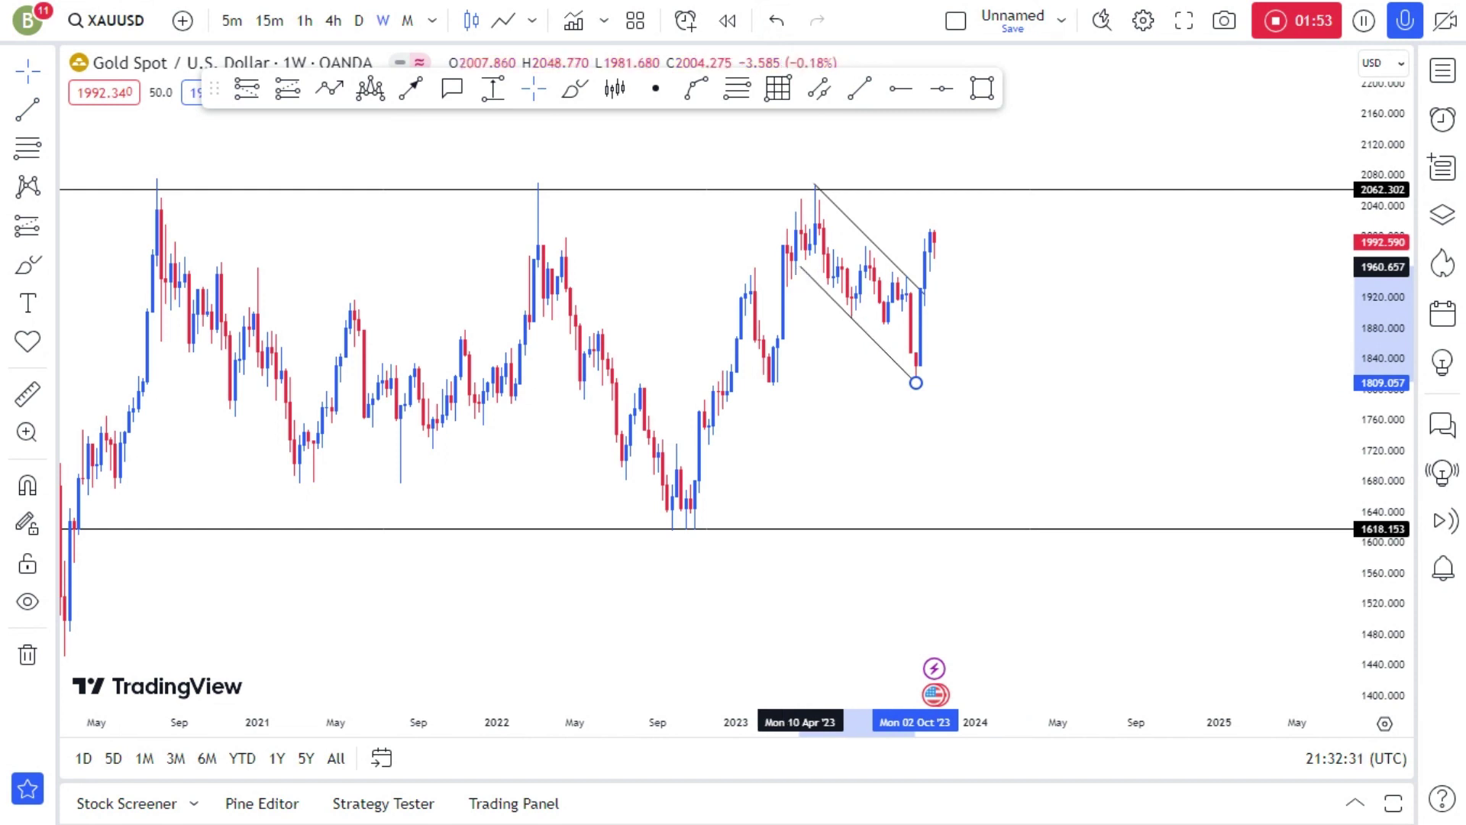
click(886, 327)
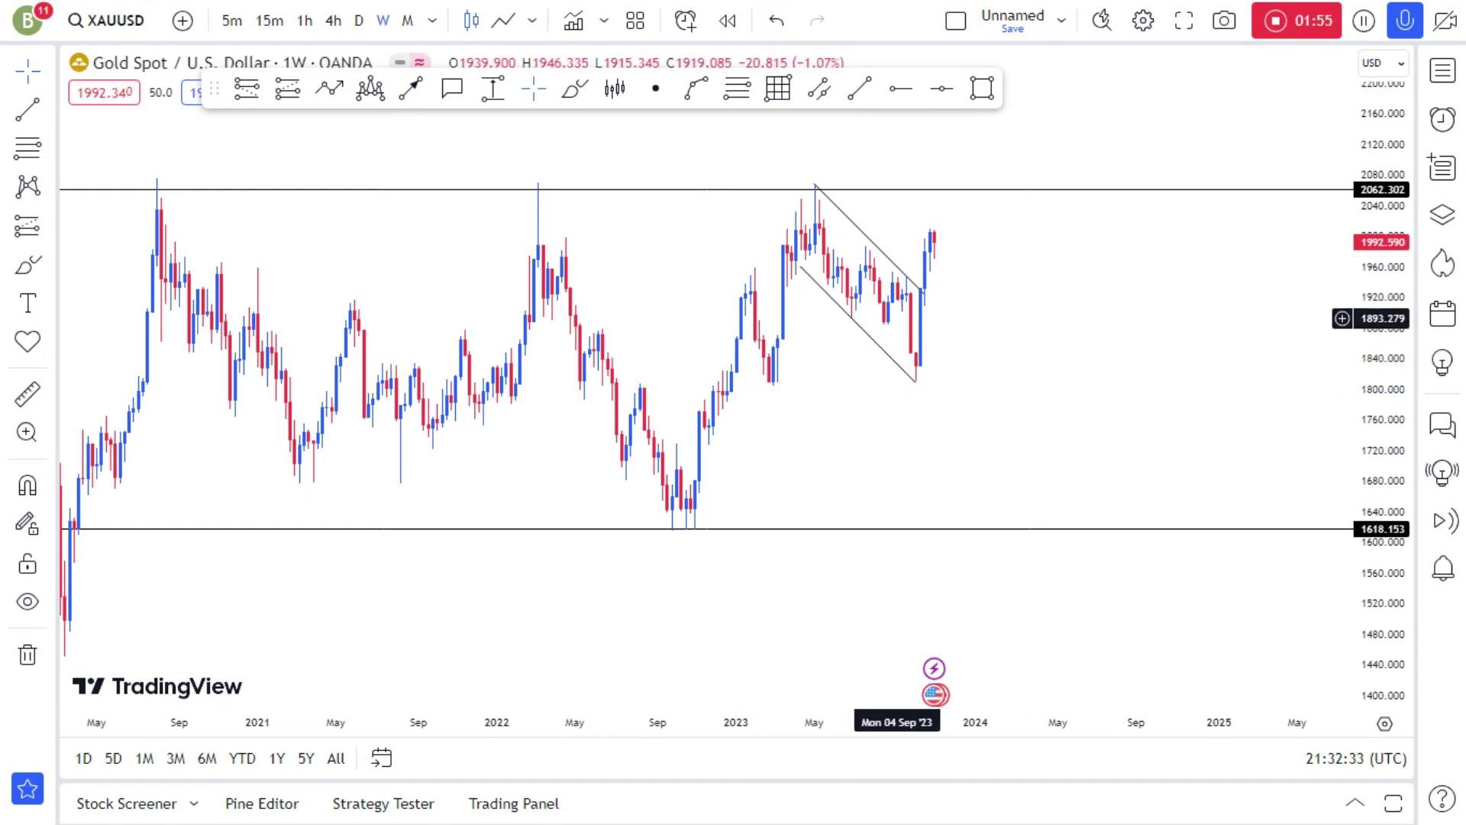
- Move the upper horizontal line up to about 2067 so it meets the 2023 high
click(969, 189)
drag(970, 189, 970, 186)
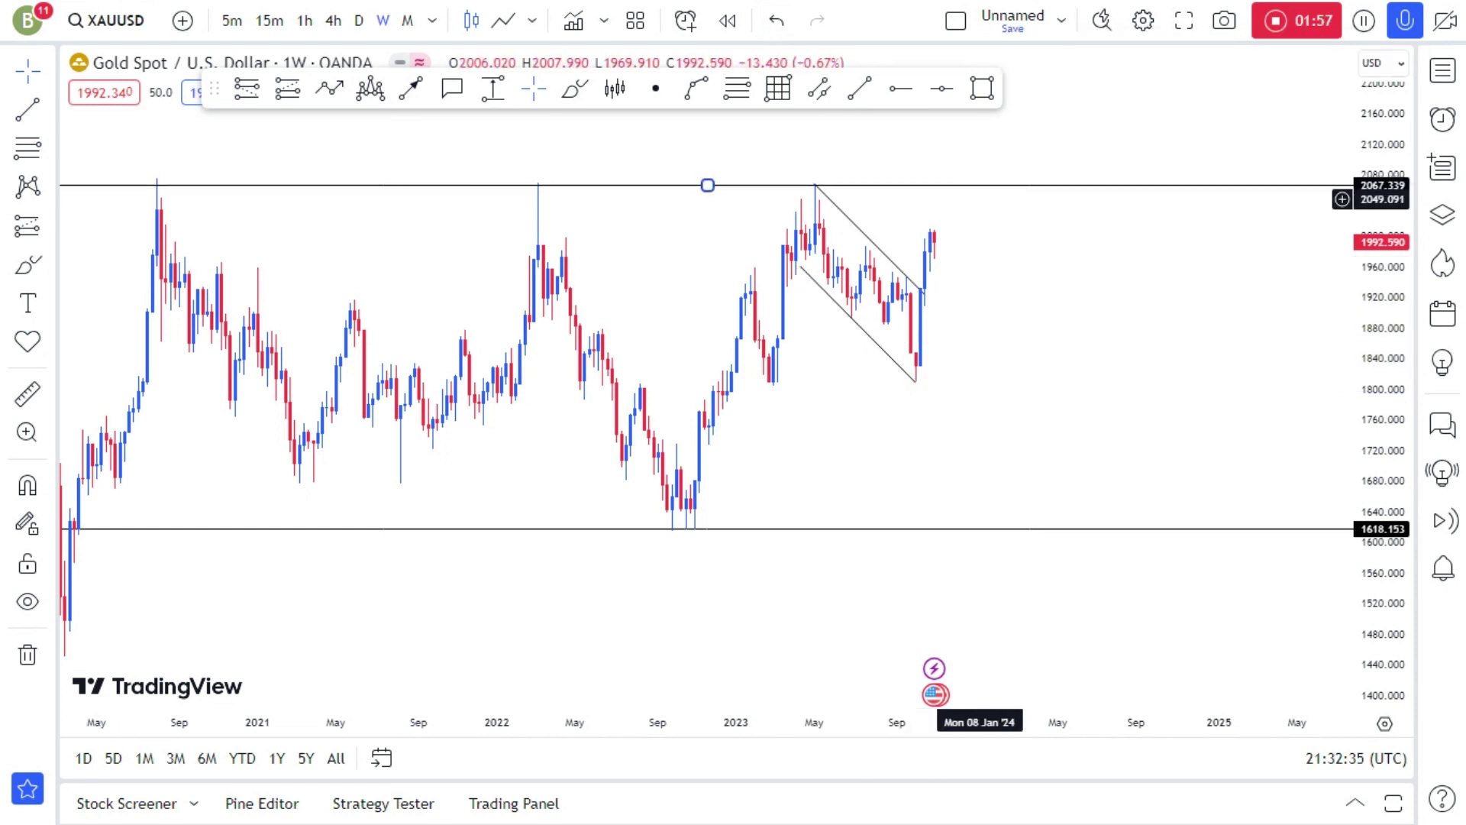
click(1107, 297)
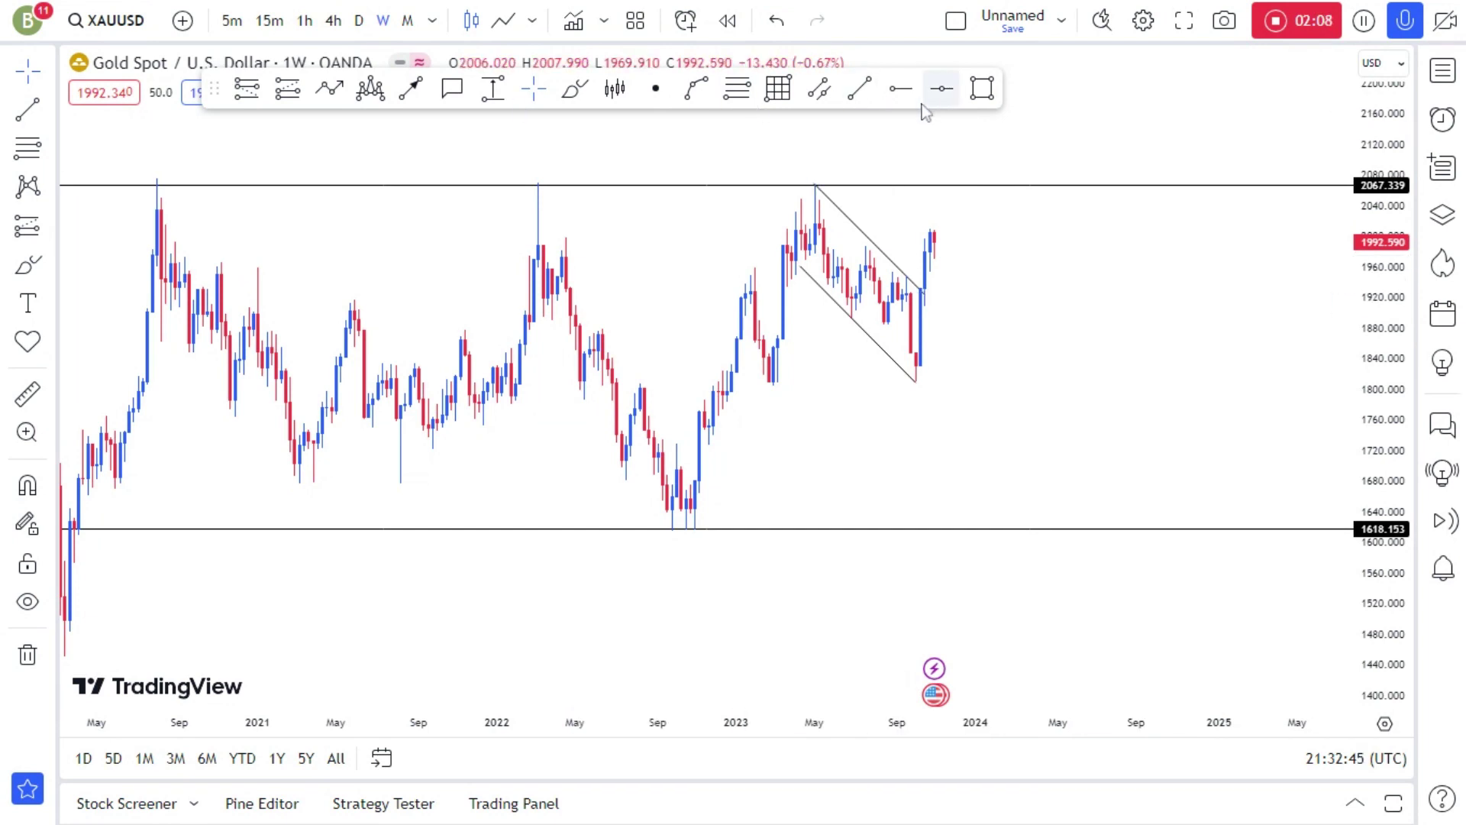
- Draw an arrow from the latest candle at about 1979 up through the upper horizontal line to about 2213
click(411, 88)
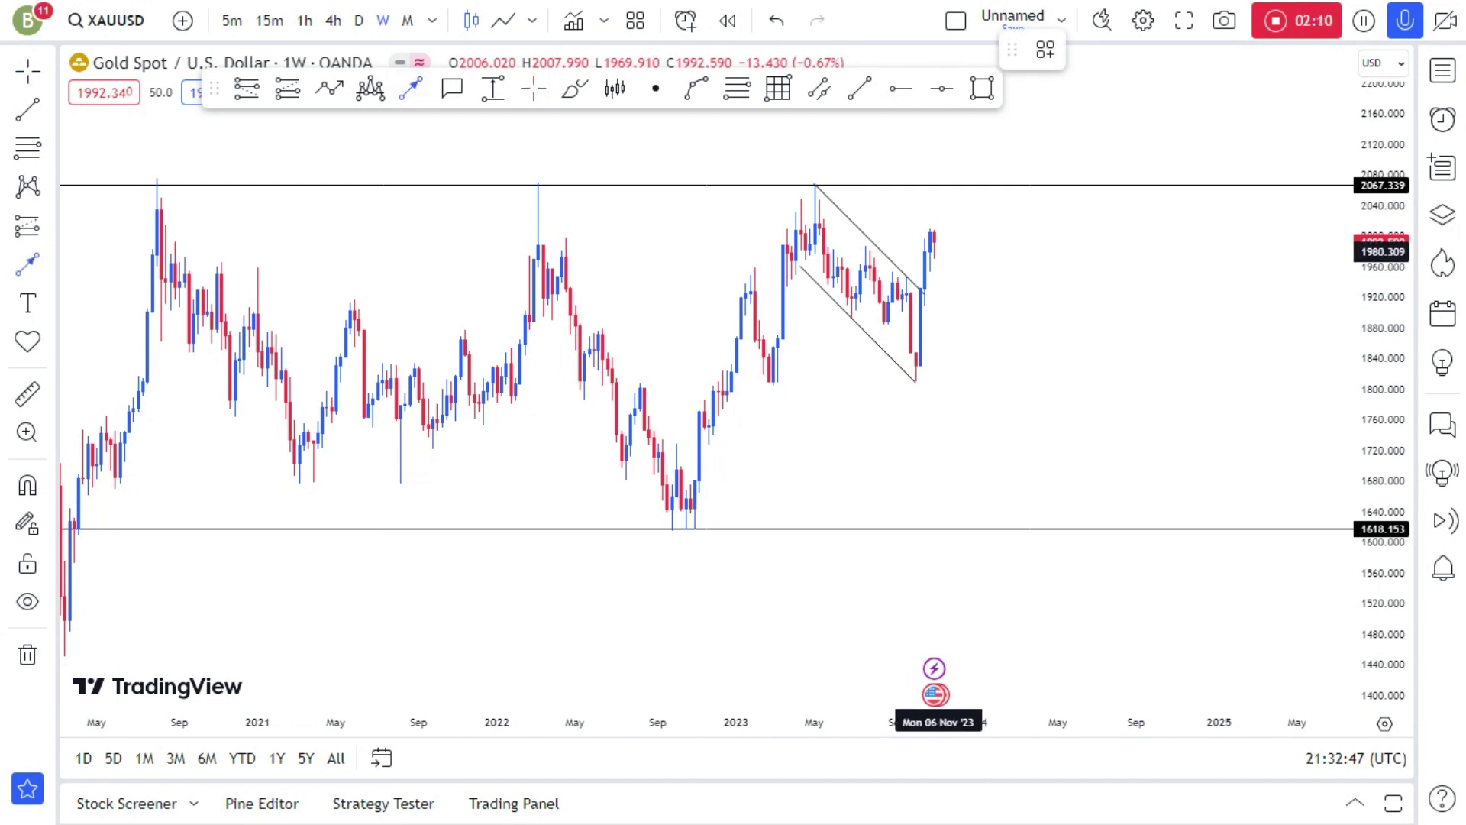
drag(939, 251, 951, 186)
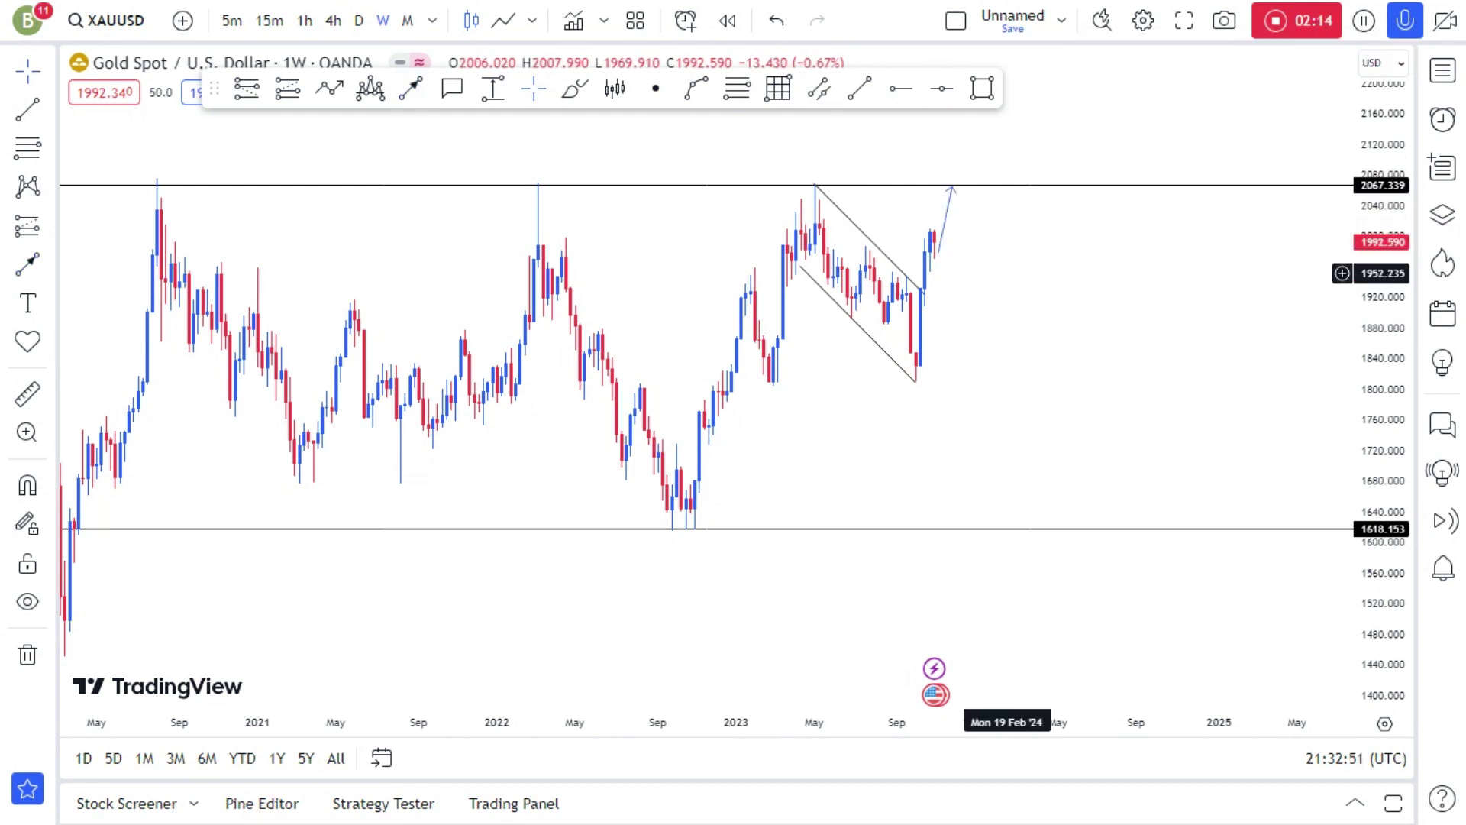
drag(1014, 351, 1001, 494)
drag(940, 336, 953, 217)
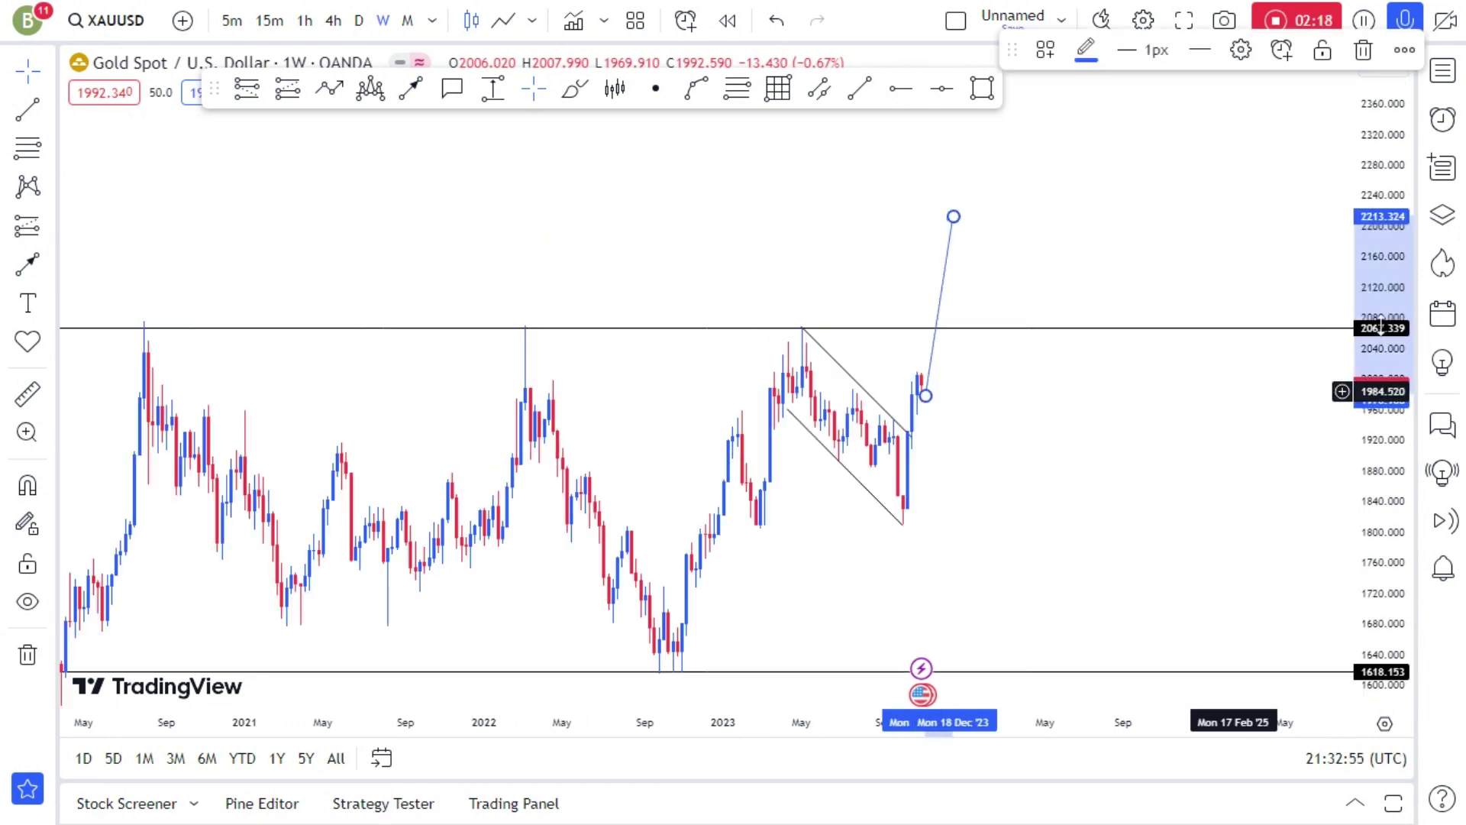
drag(1380, 326, 1380, 384)
drag(1018, 424, 999, 384)
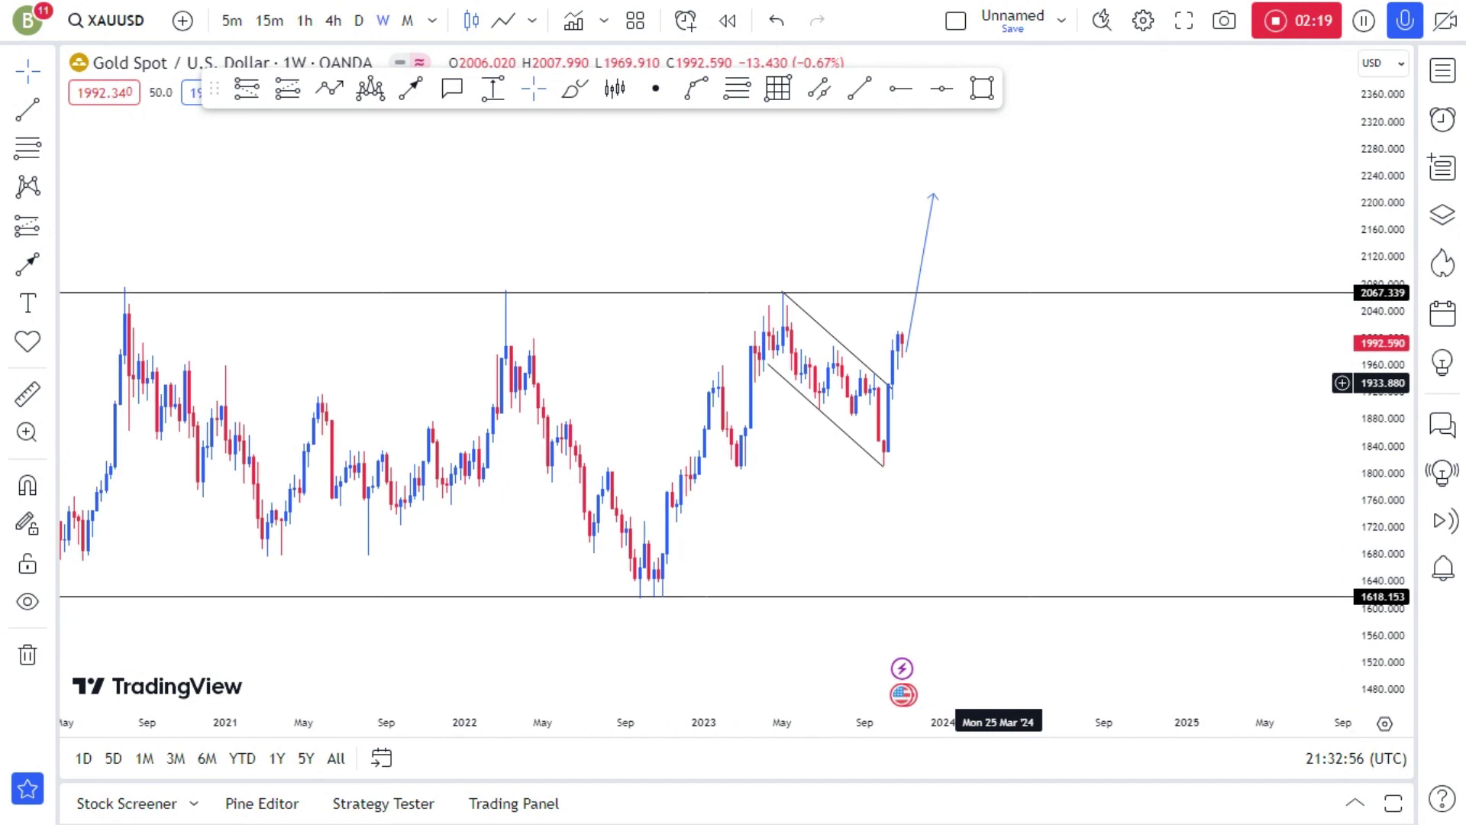
- Draw a downward arrow from the upper horizontal line at about 2067 to the lower one at about 1619
click(410, 89)
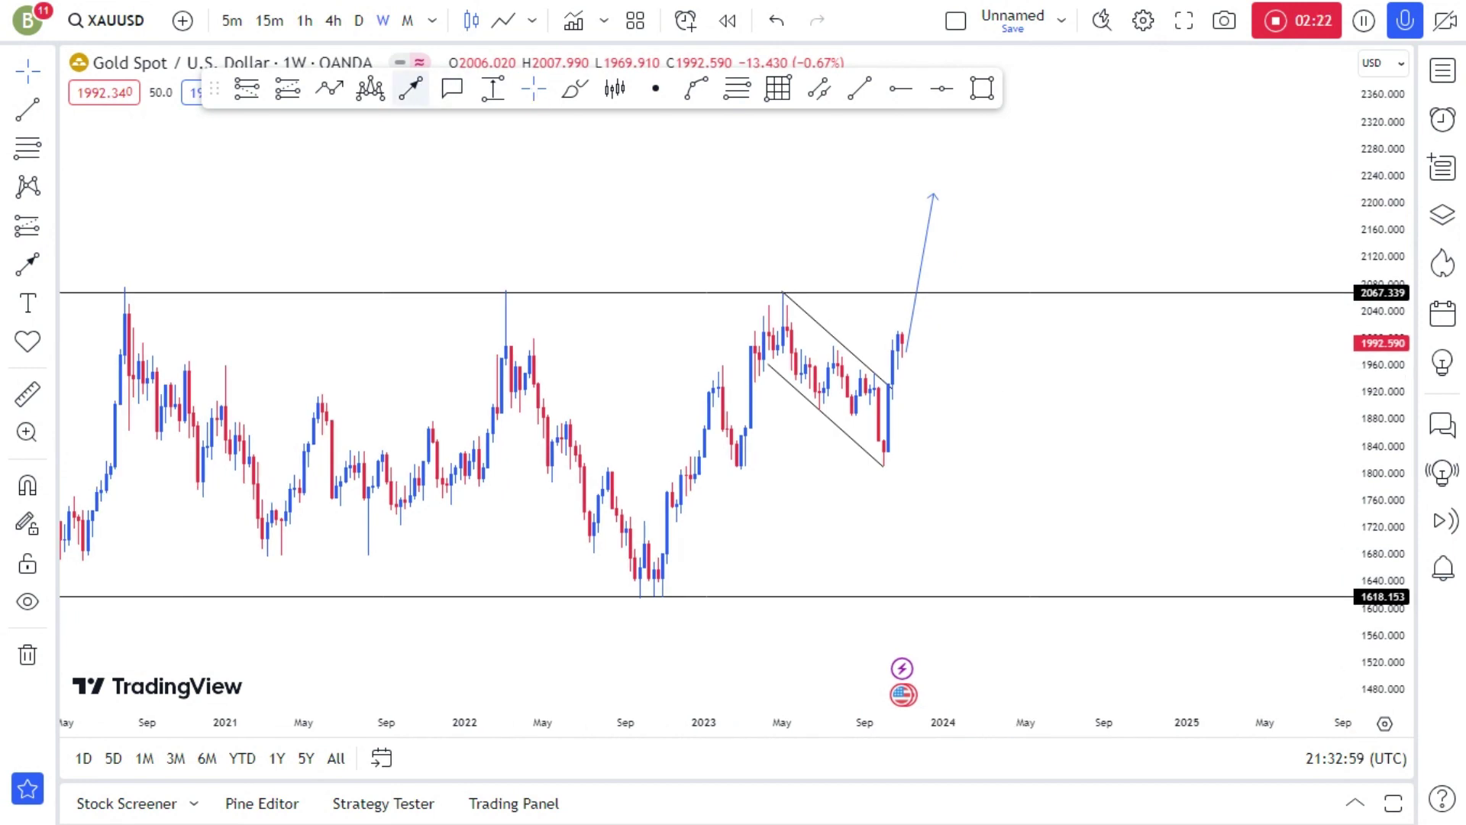
click(934, 293)
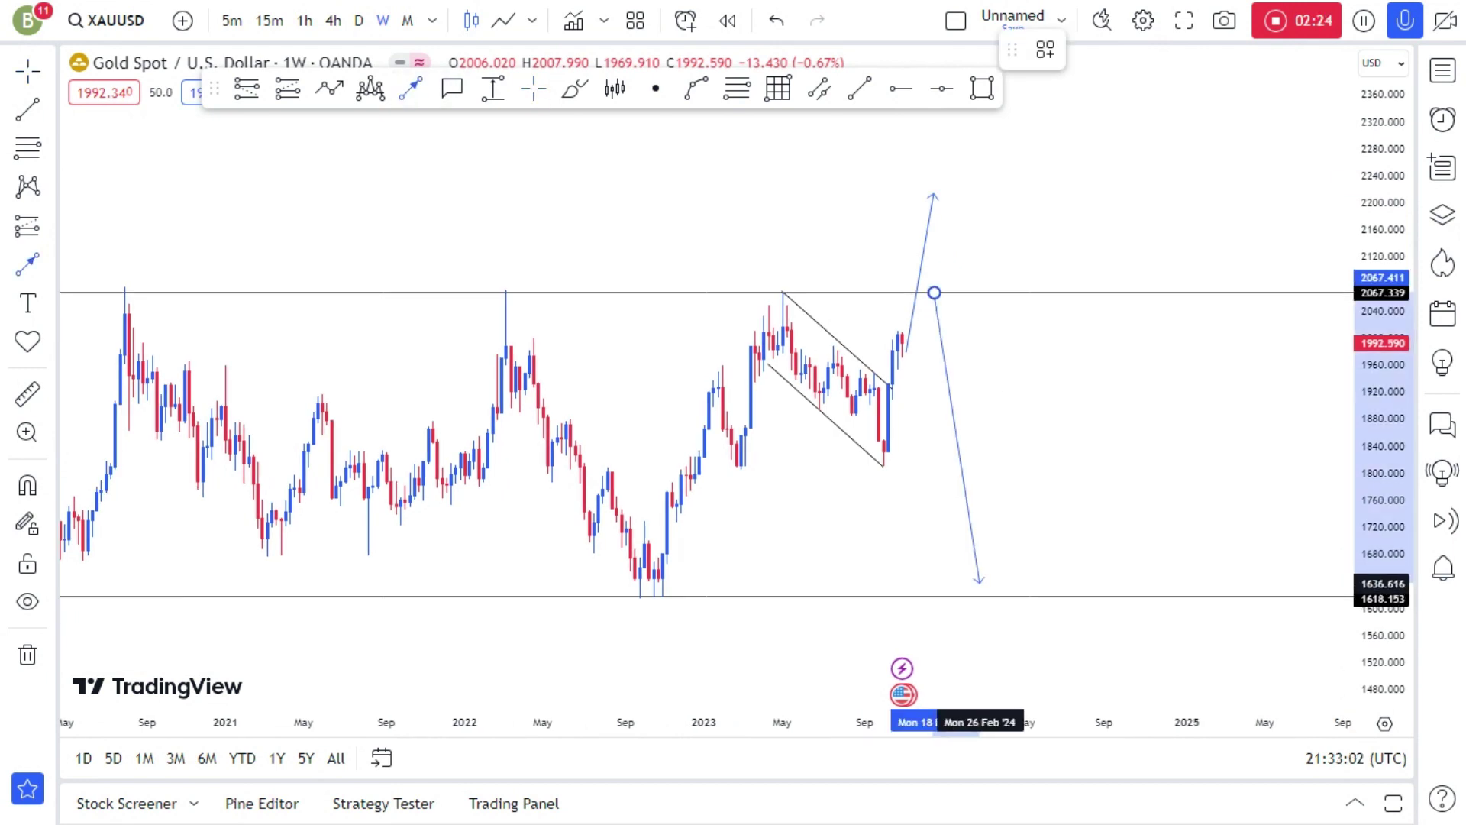
click(984, 595)
- Delete the two blue projection arrows, the one falling to the lower horizontal line and the one rising to about 2213
drag(1044, 499, 972, 434)
scroll(827, 415, down, 2)
scroll(1170, 481, down, 3)
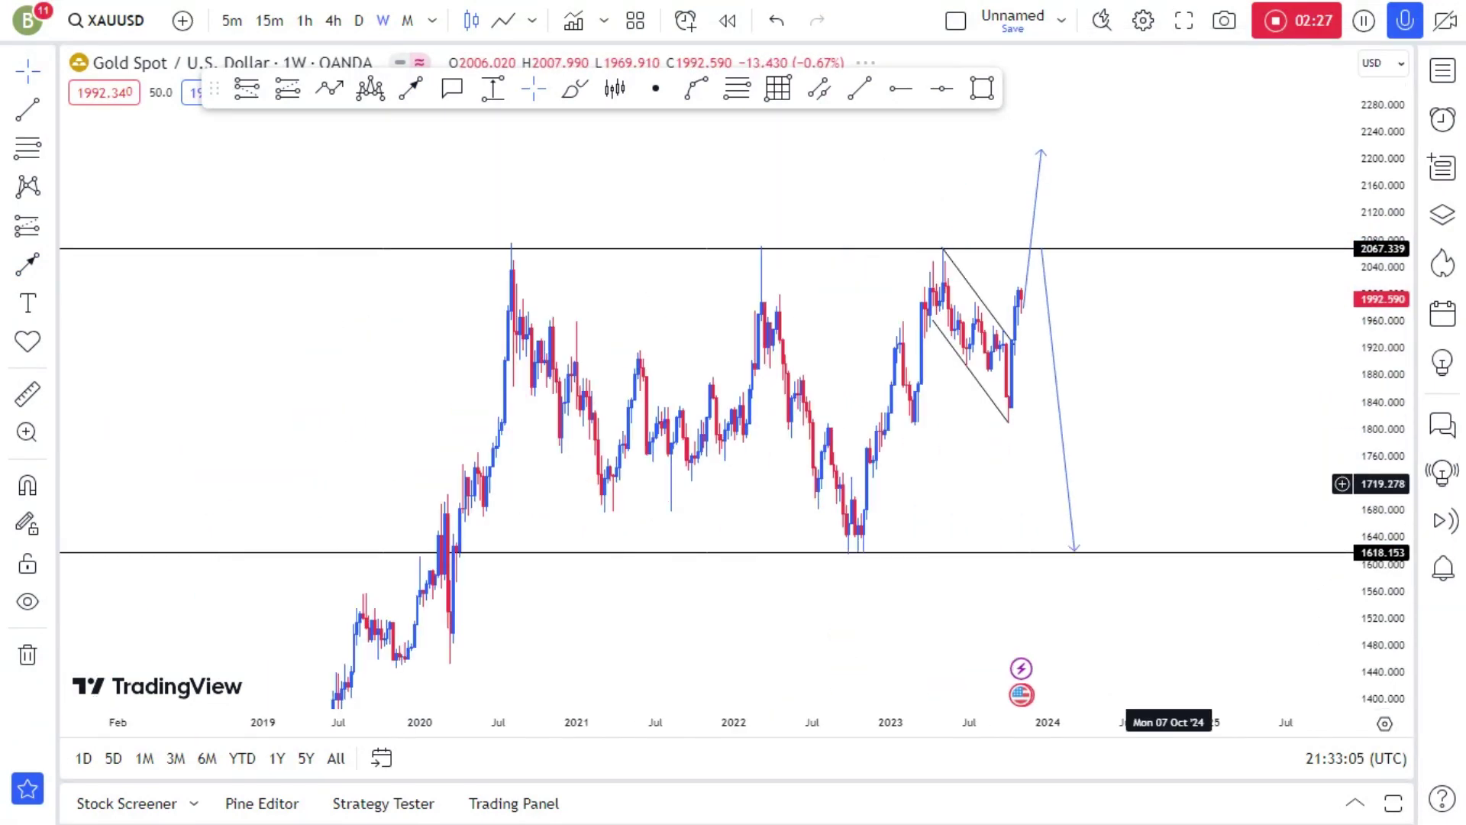
drag(1387, 322, 1387, 481)
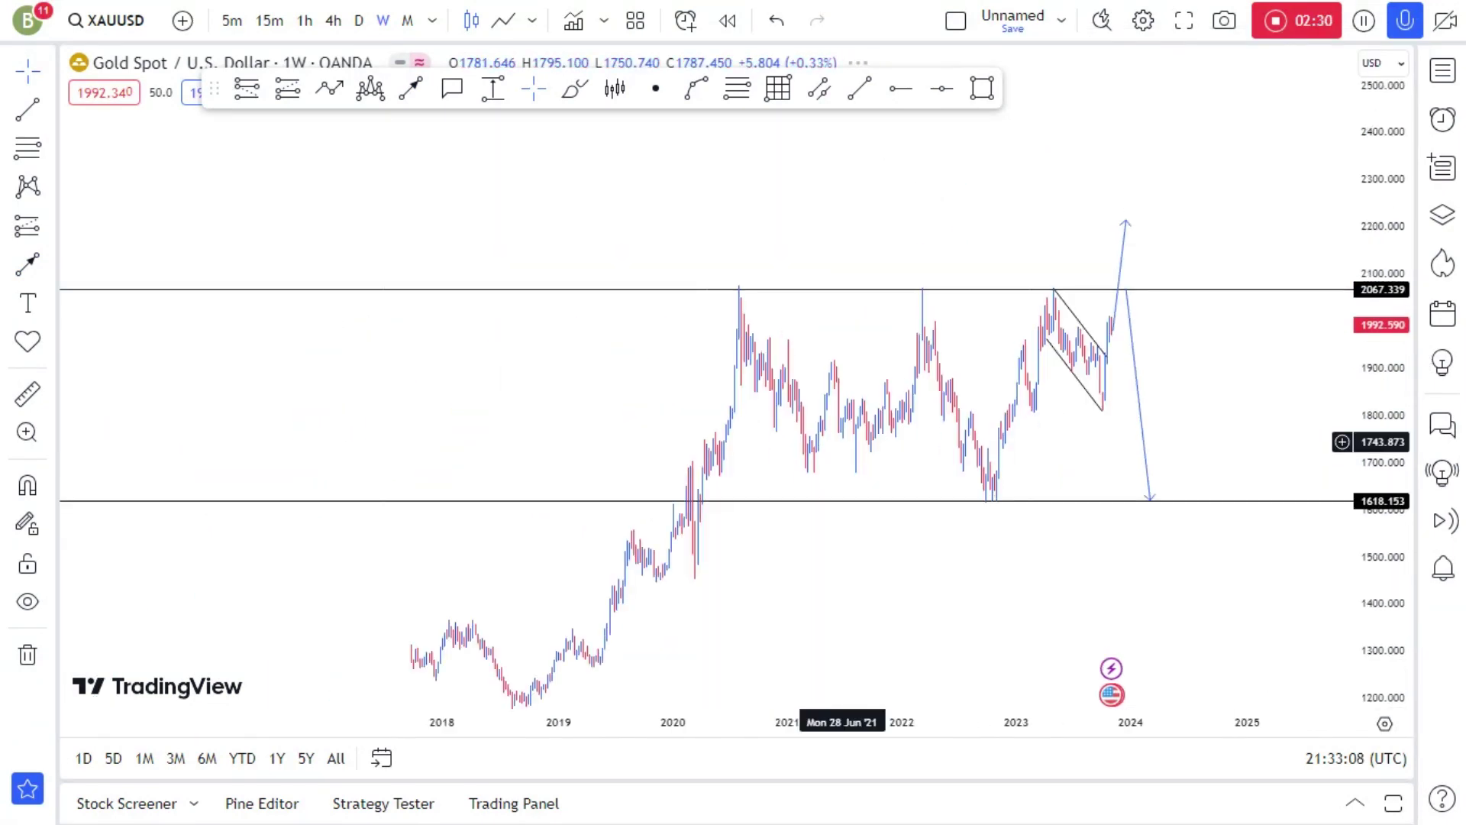
scroll(842, 442, up, 2)
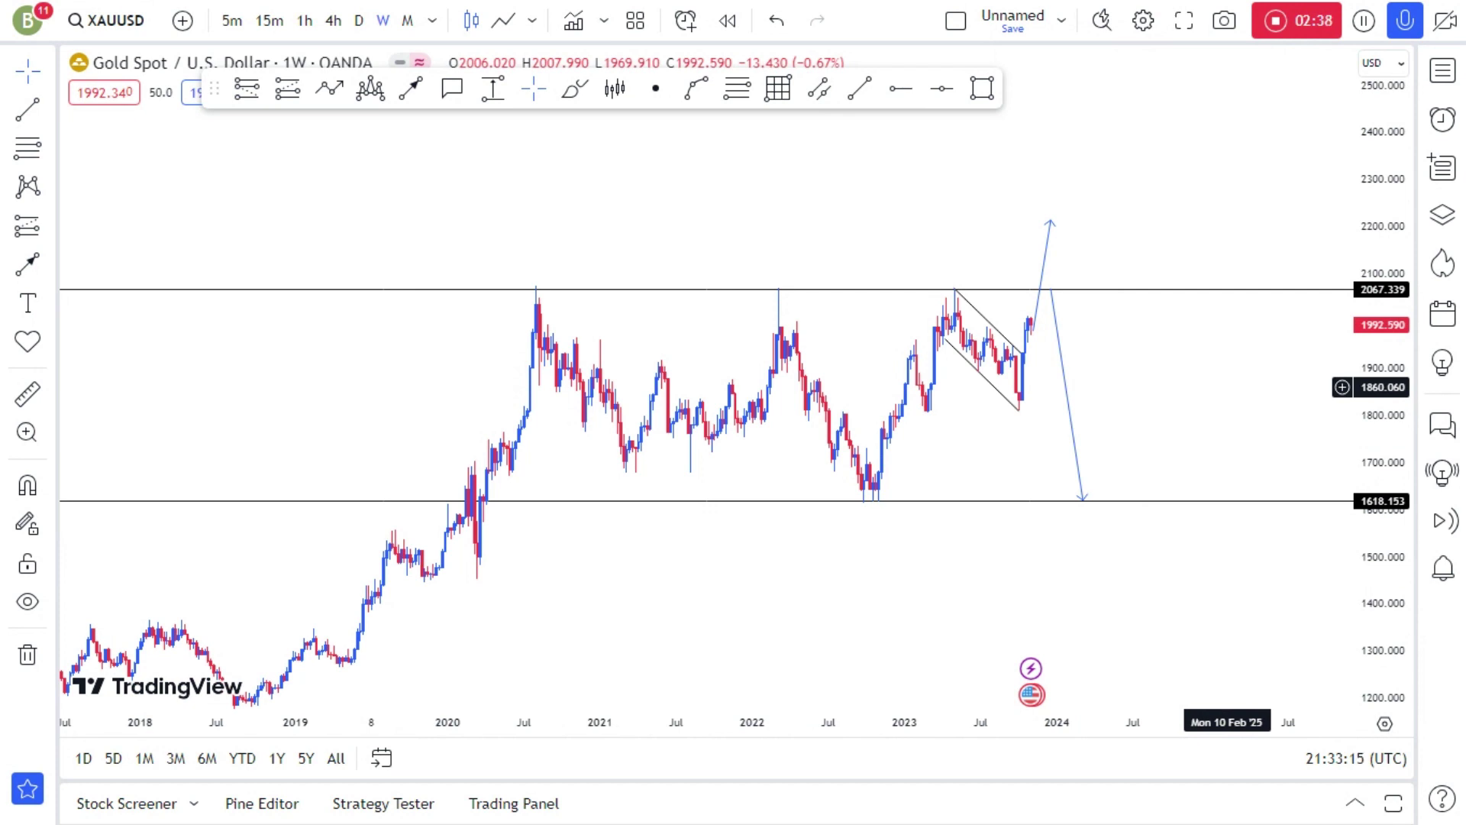
click(1070, 416)
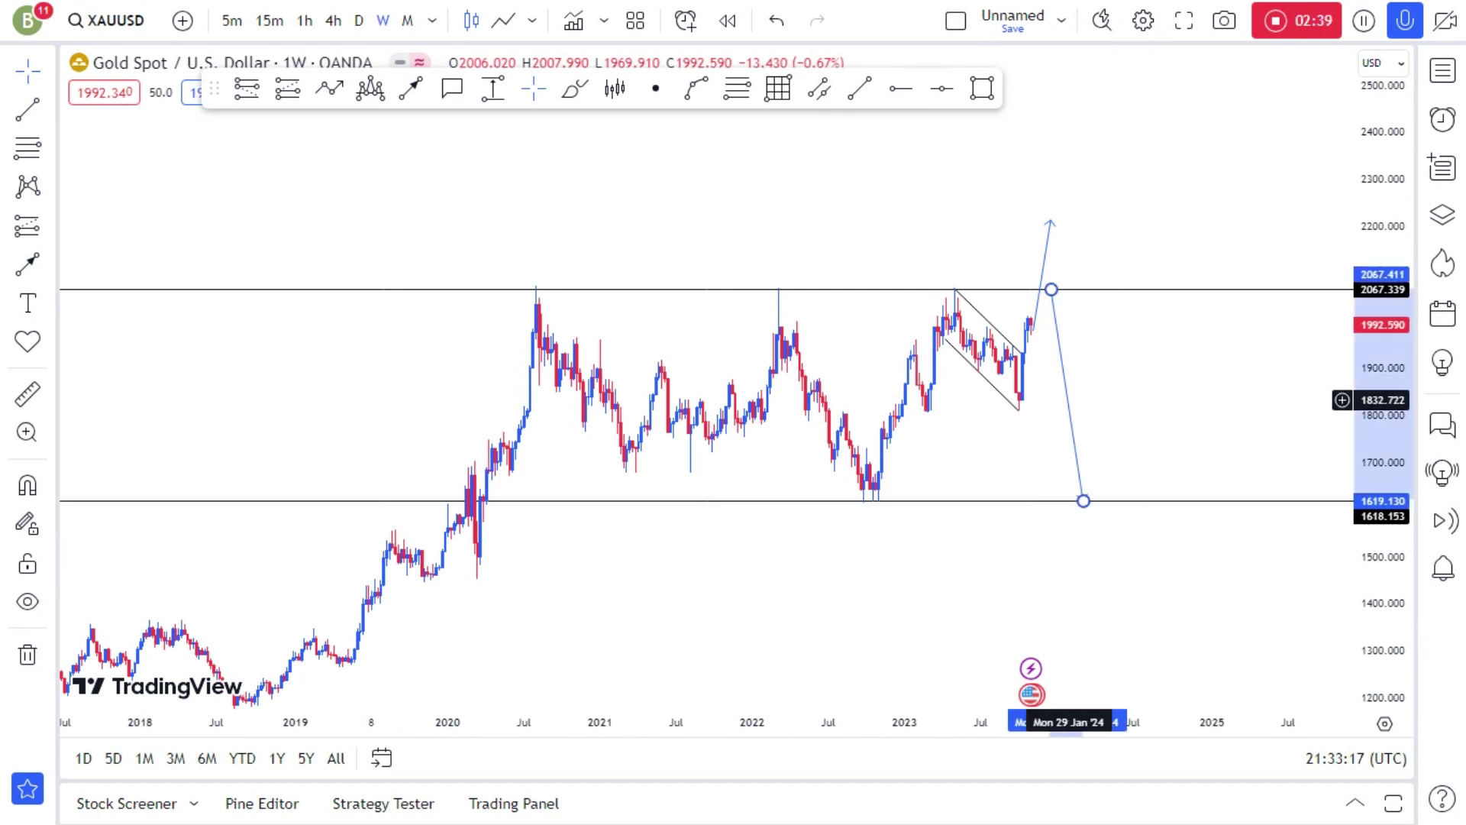
click(1372, 59)
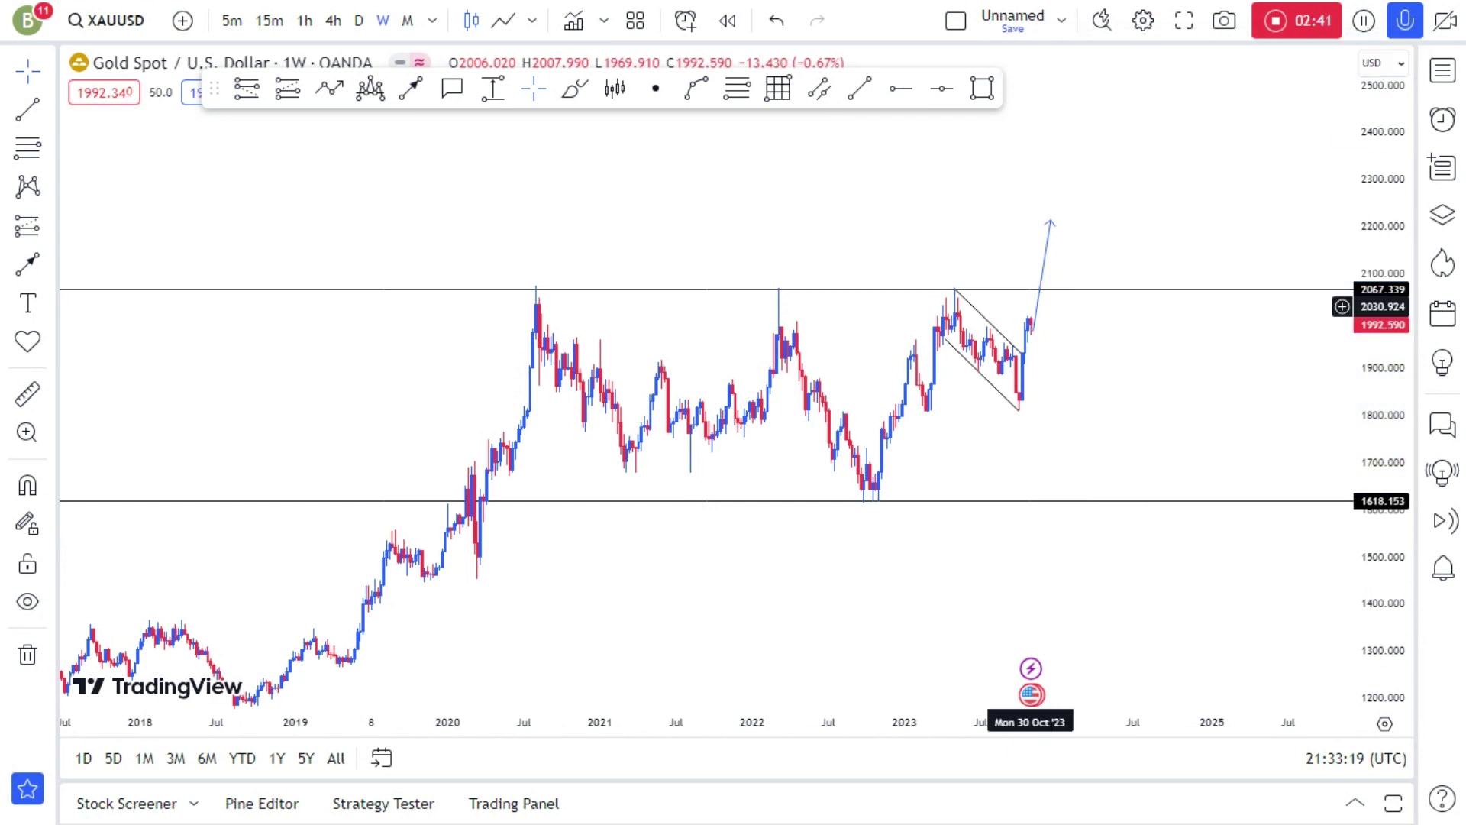
click(1047, 269)
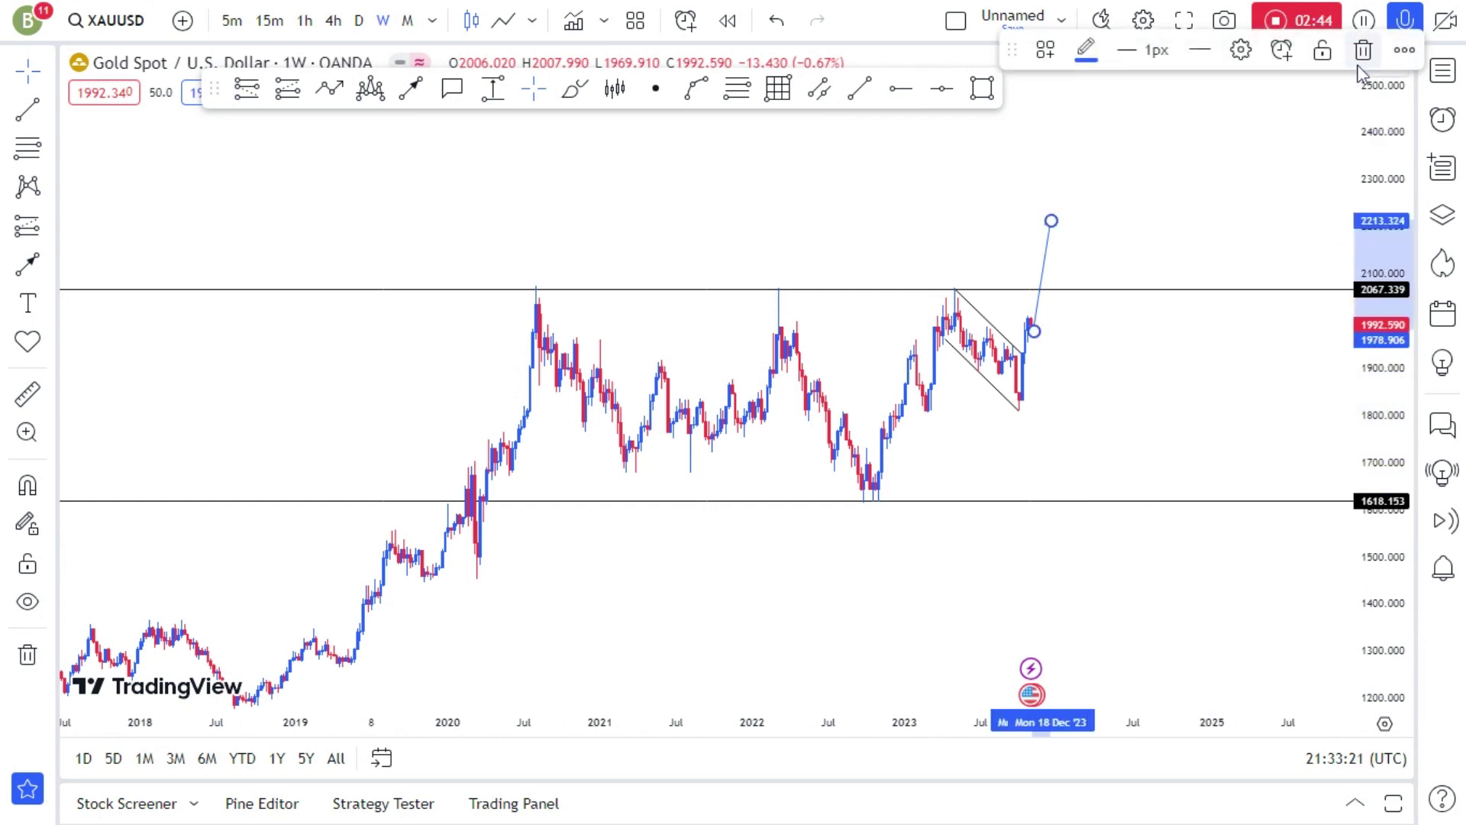
key(Delete)
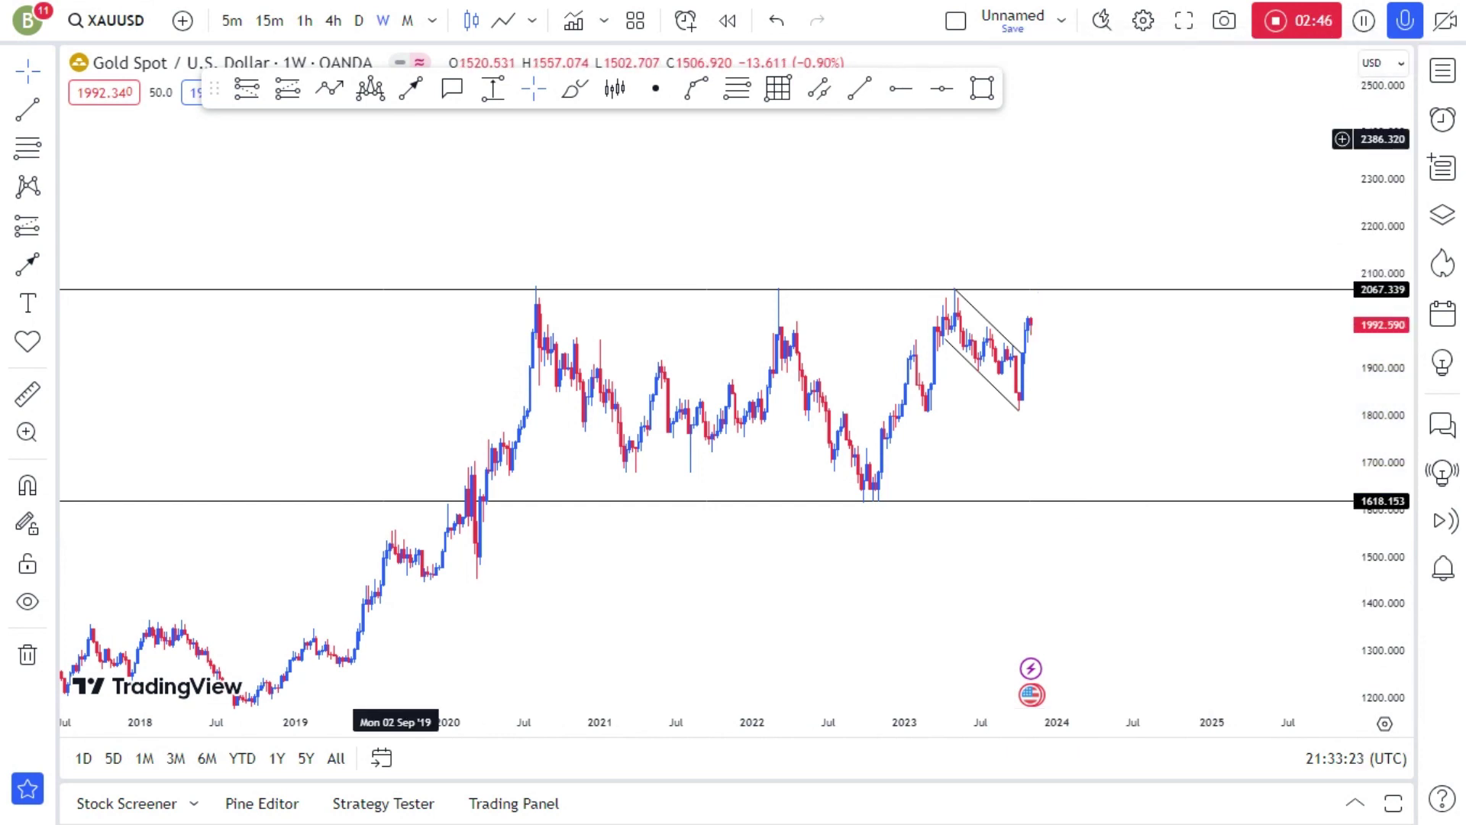
- Switch to the daily timeframe and draw a rising trend line from the November 2022 low at about 1613 through the October 2023 low
click(364, 23)
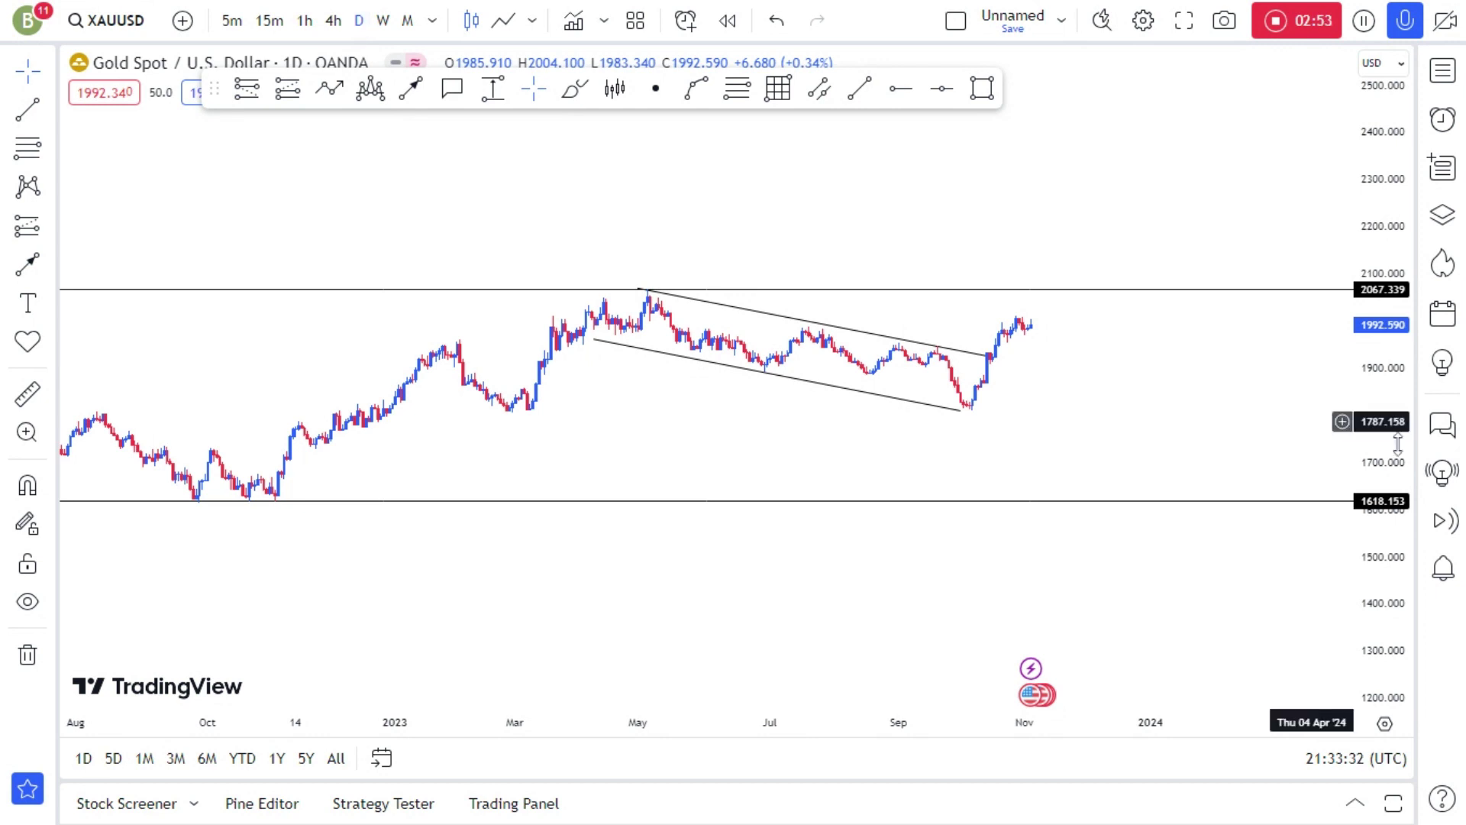
drag(1397, 445, 1376, 214)
scroll(901, 399, down, 2)
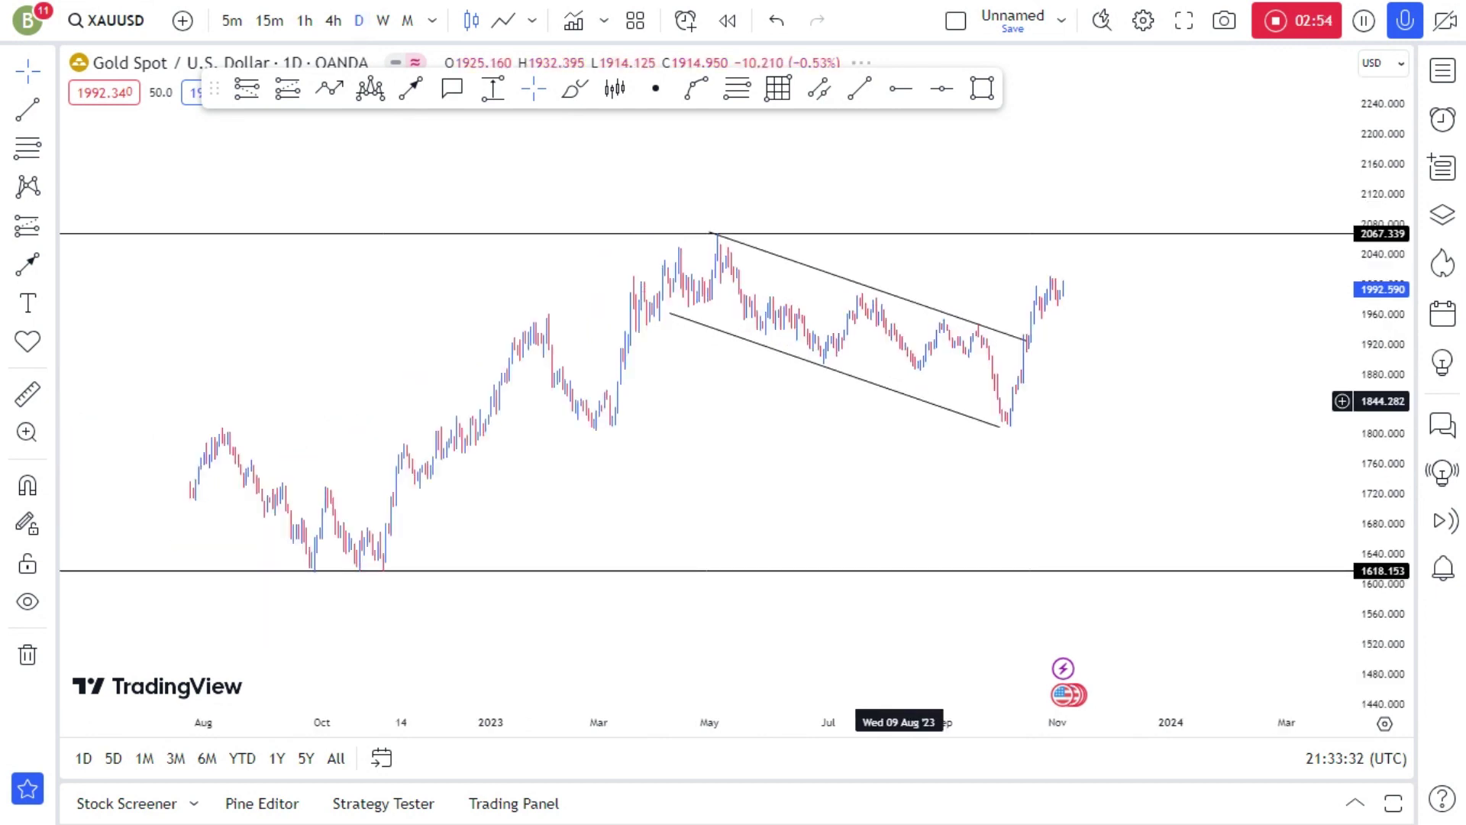
click(859, 89)
click(479, 574)
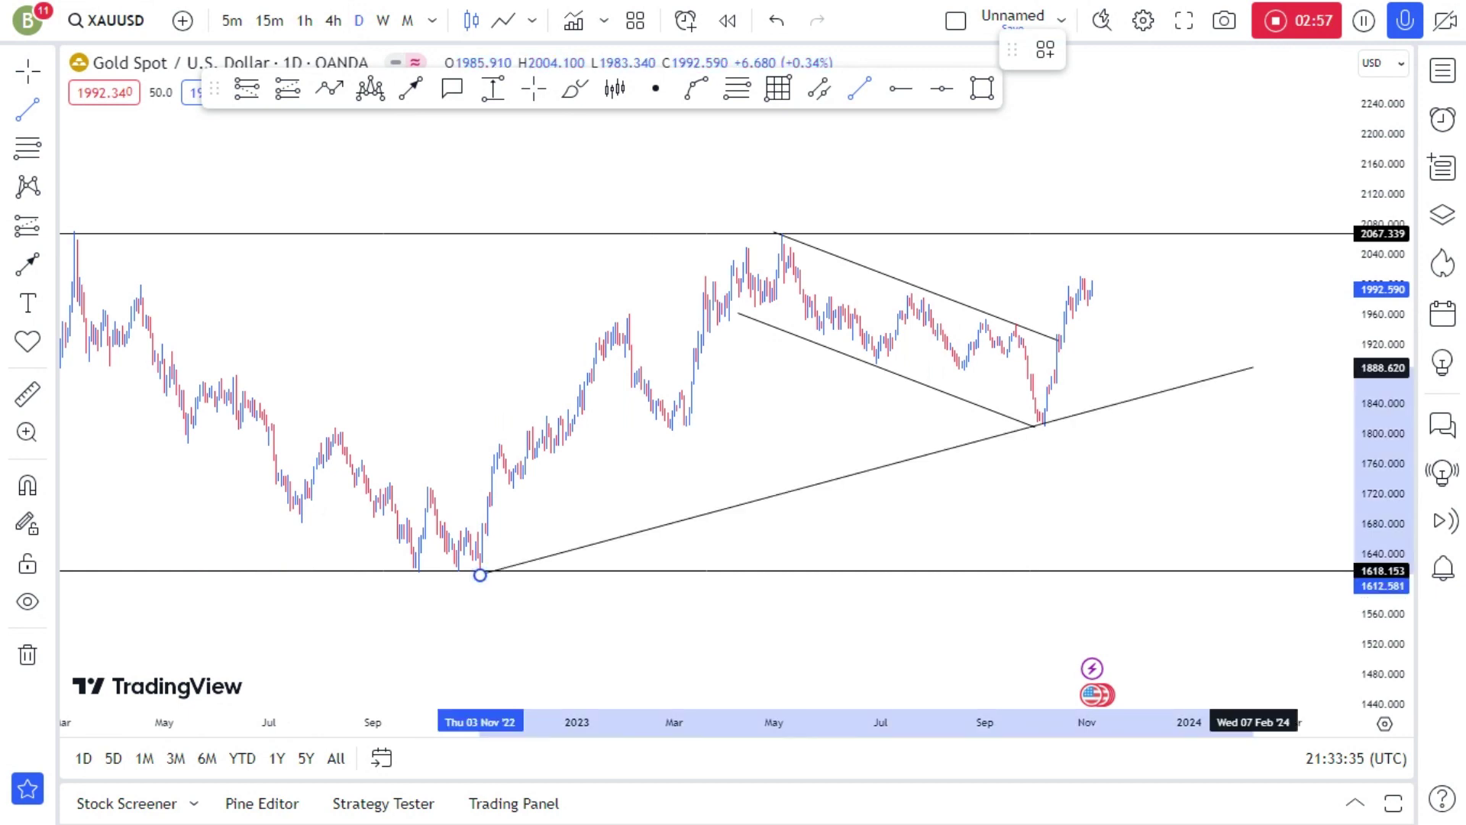
click(1317, 355)
click(1268, 445)
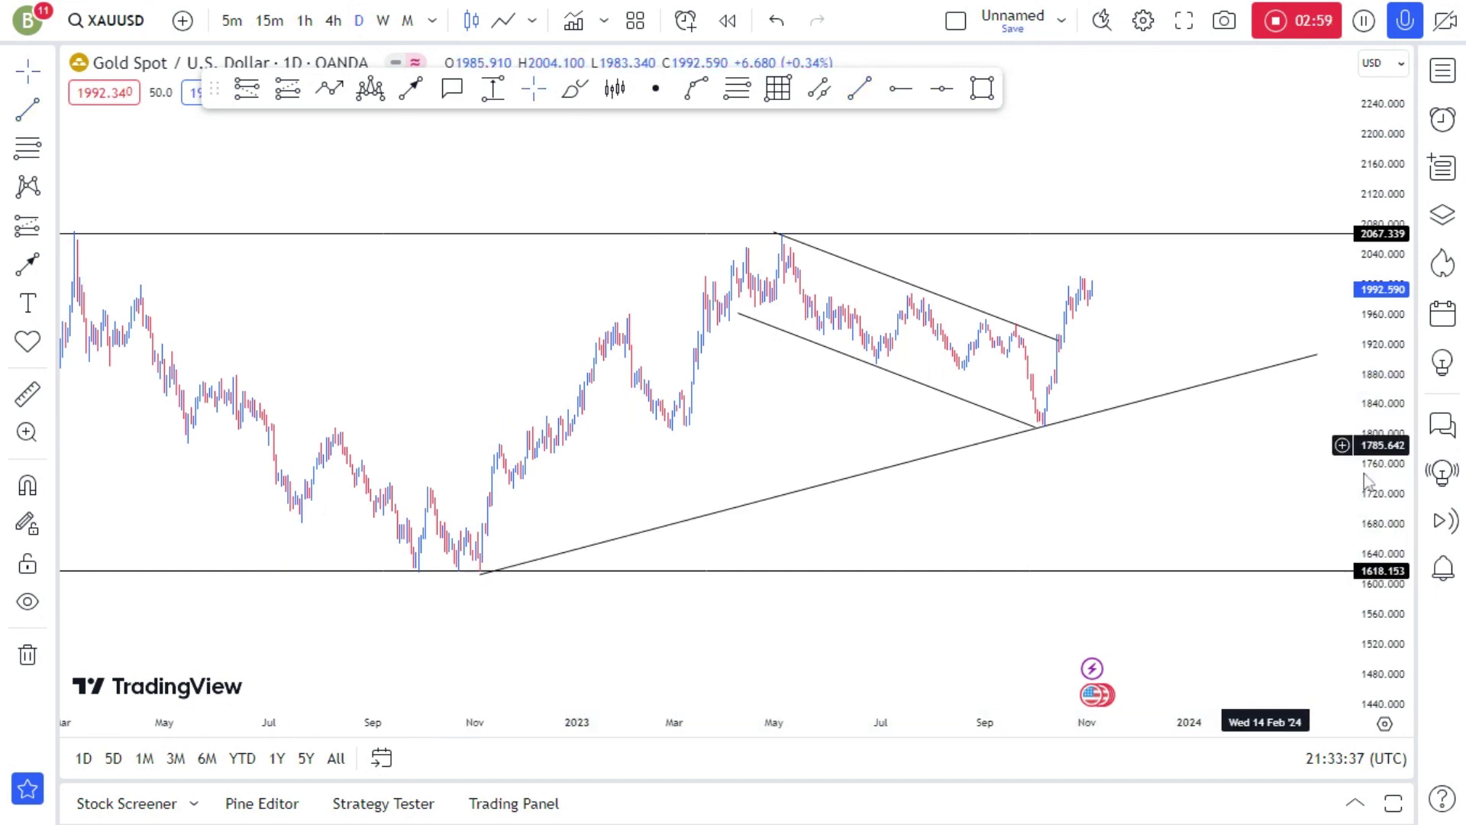
- Draw a rising upper trend line from the late May 2022 swing high at about 1871 through the May 2023 peak into late December 2023
drag(1366, 399, 1366, 298)
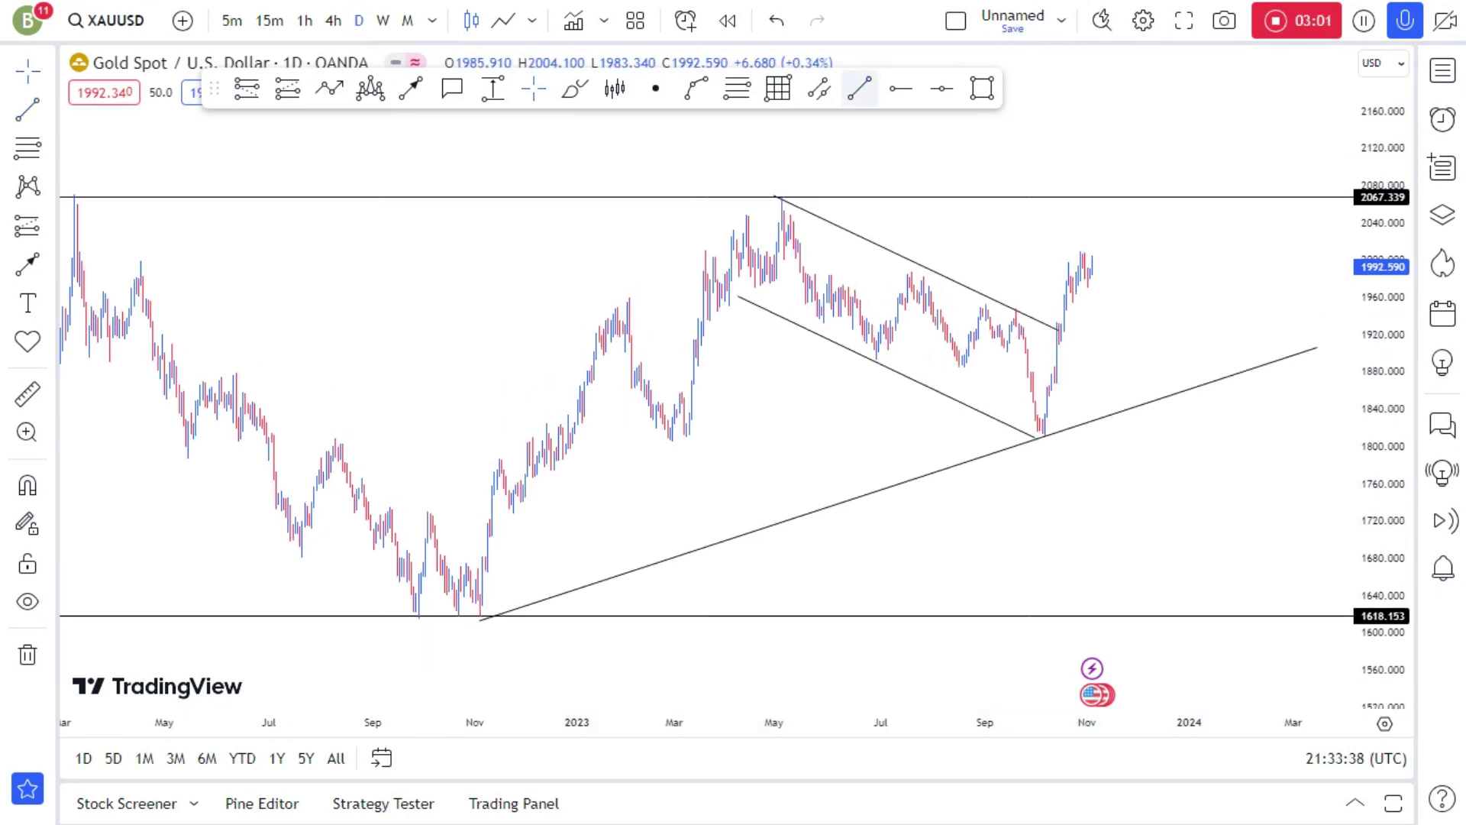
click(859, 89)
click(233, 375)
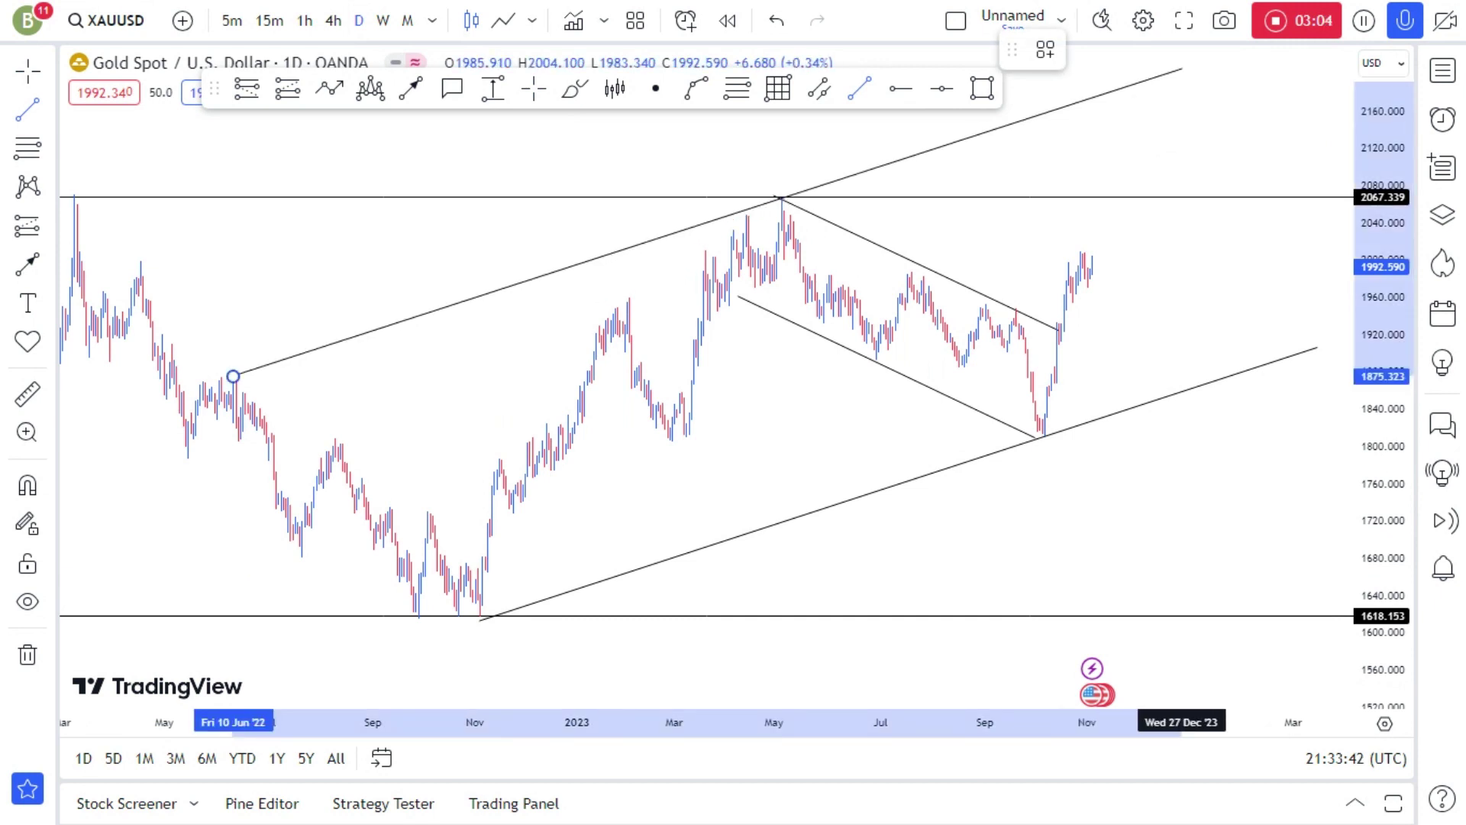
click(1182, 69)
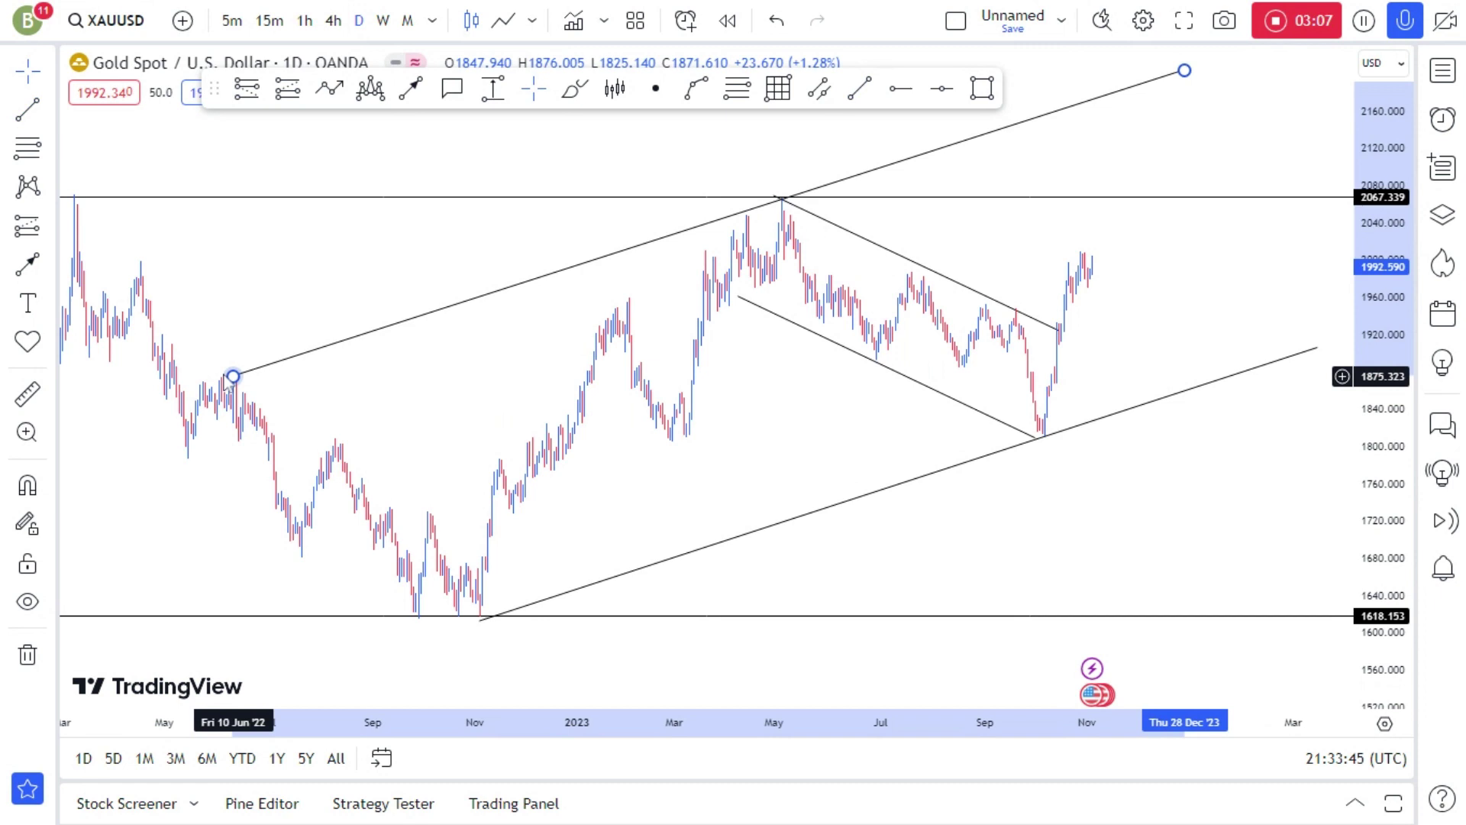
drag(236, 475, 199, 500)
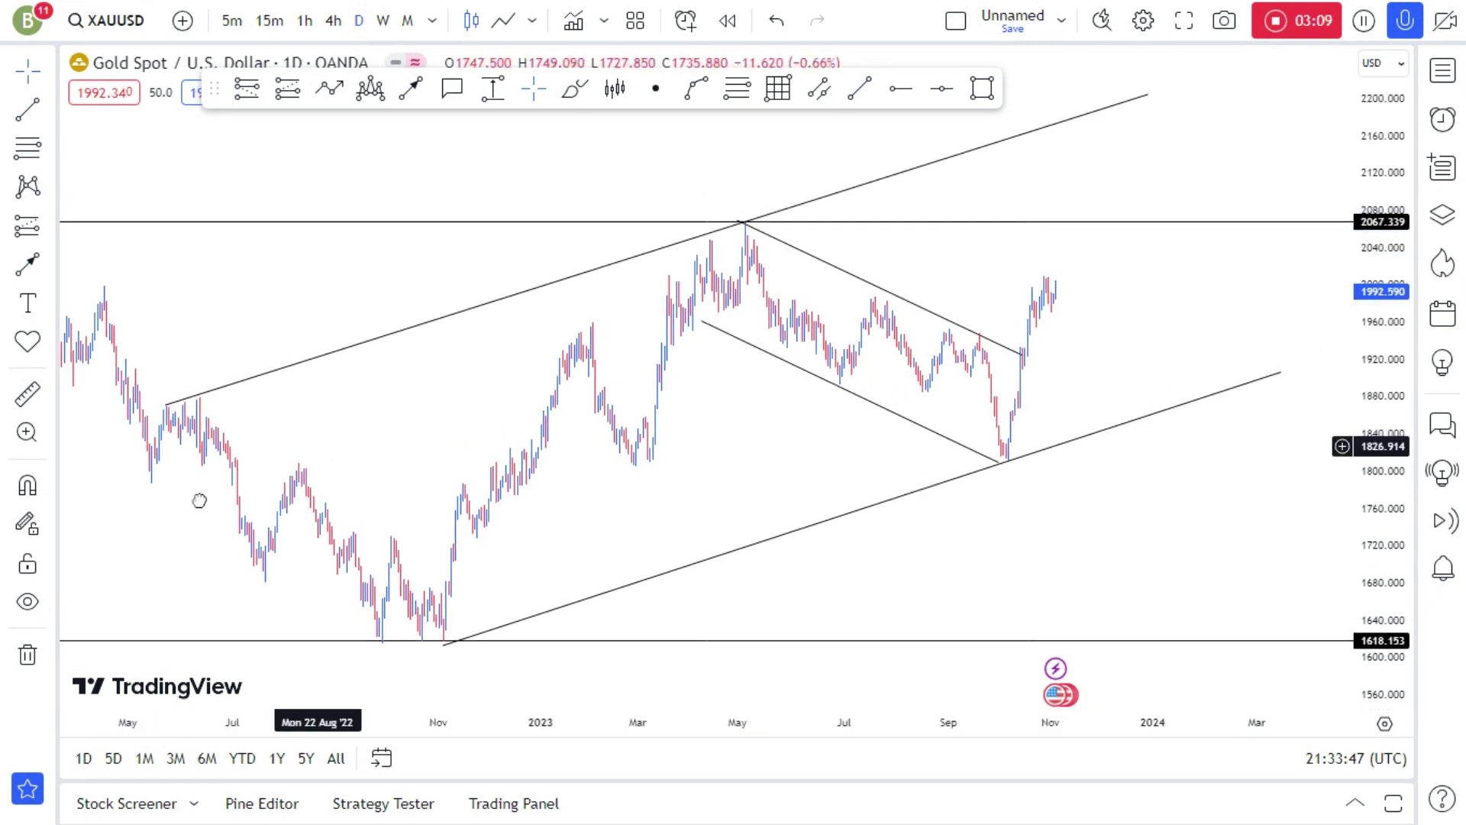
- Extend the upper rising trend line to about 2263 in April 2024 and the lower one to about 1967 in June 2024
scroll(611, 514, down, 1)
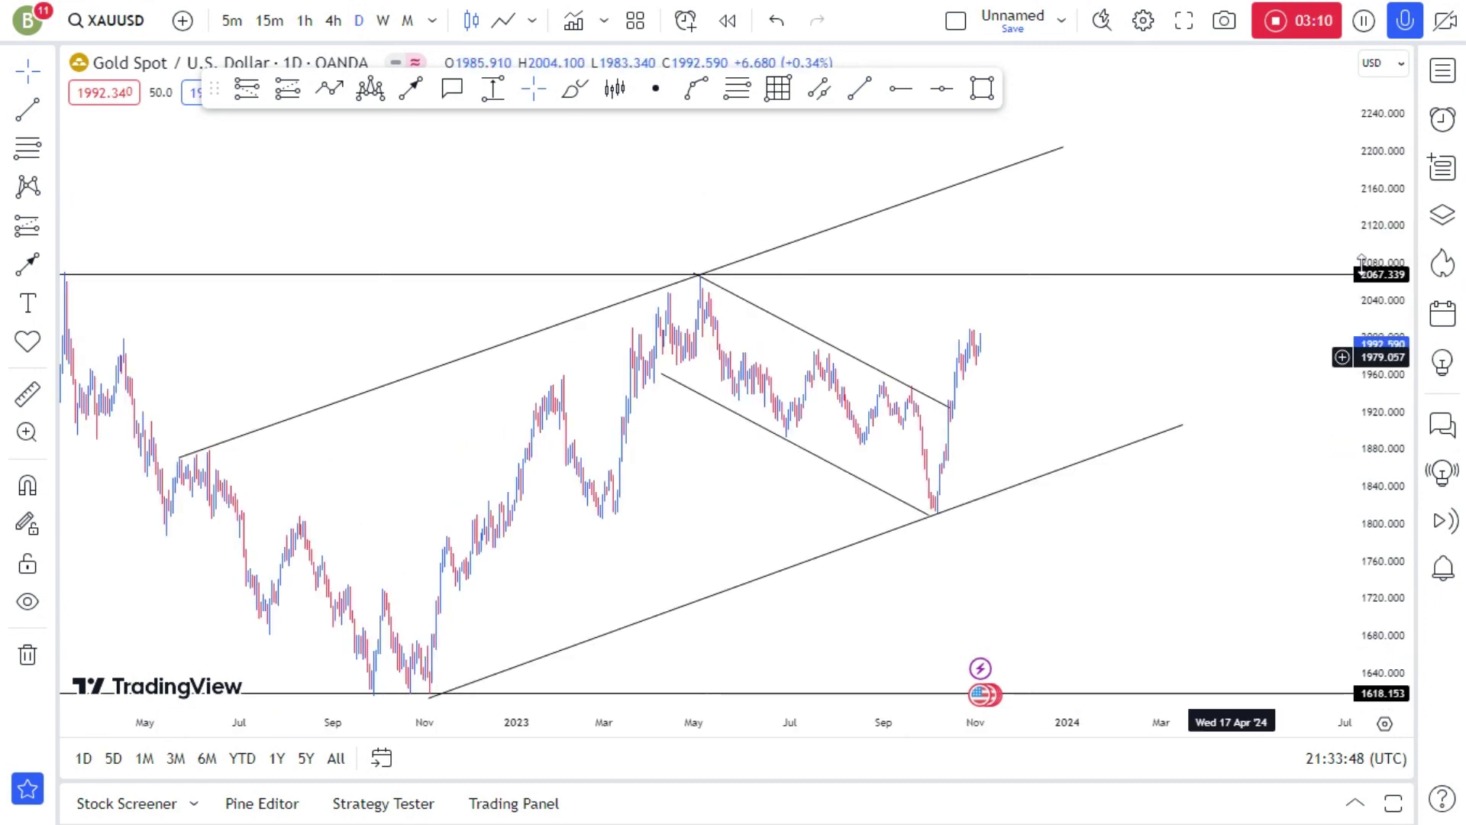
drag(1361, 264, 1361, 353)
drag(1063, 185, 1226, 138)
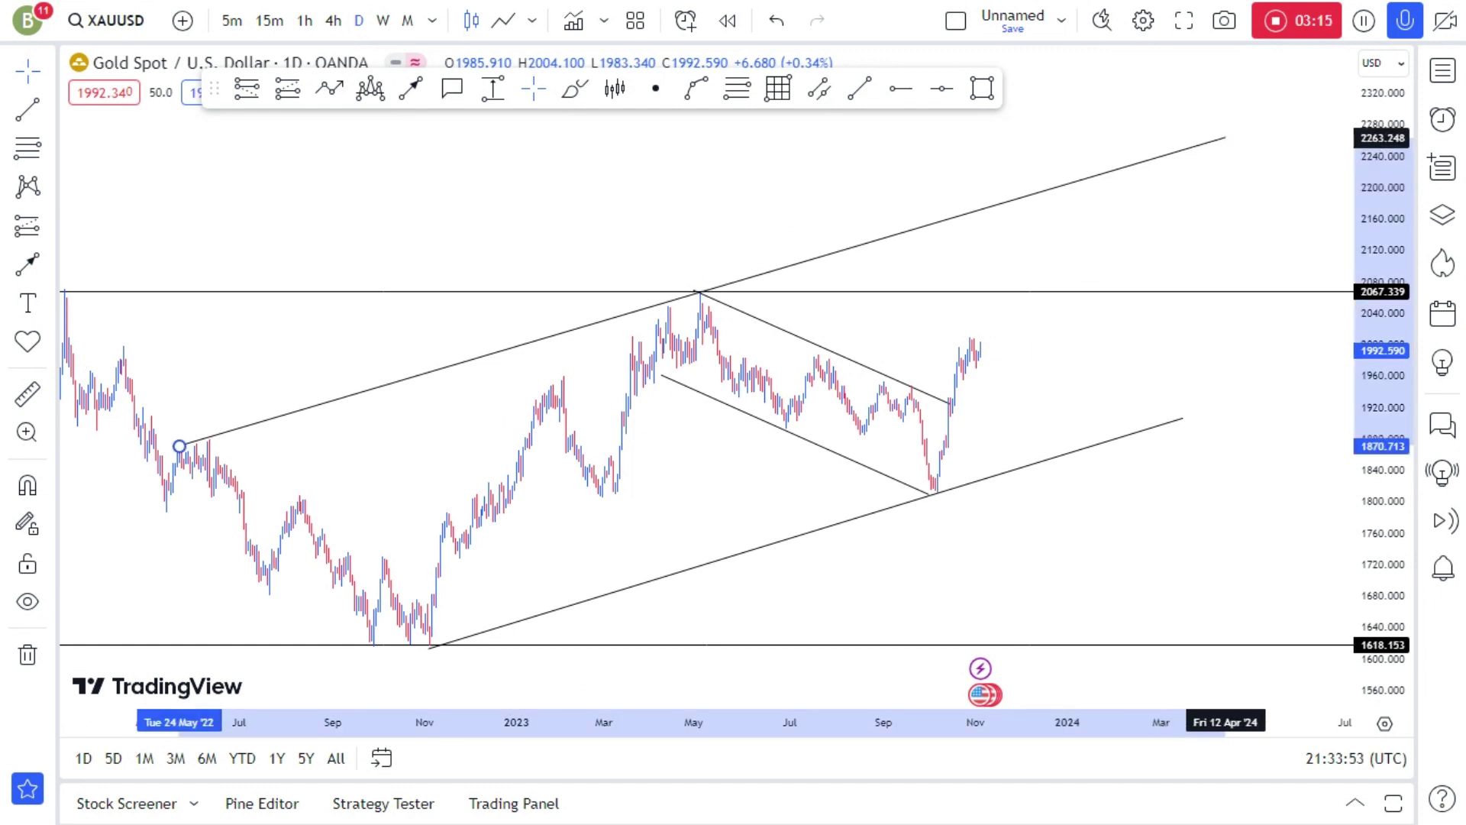
click(1182, 420)
drag(1342, 365, 1330, 372)
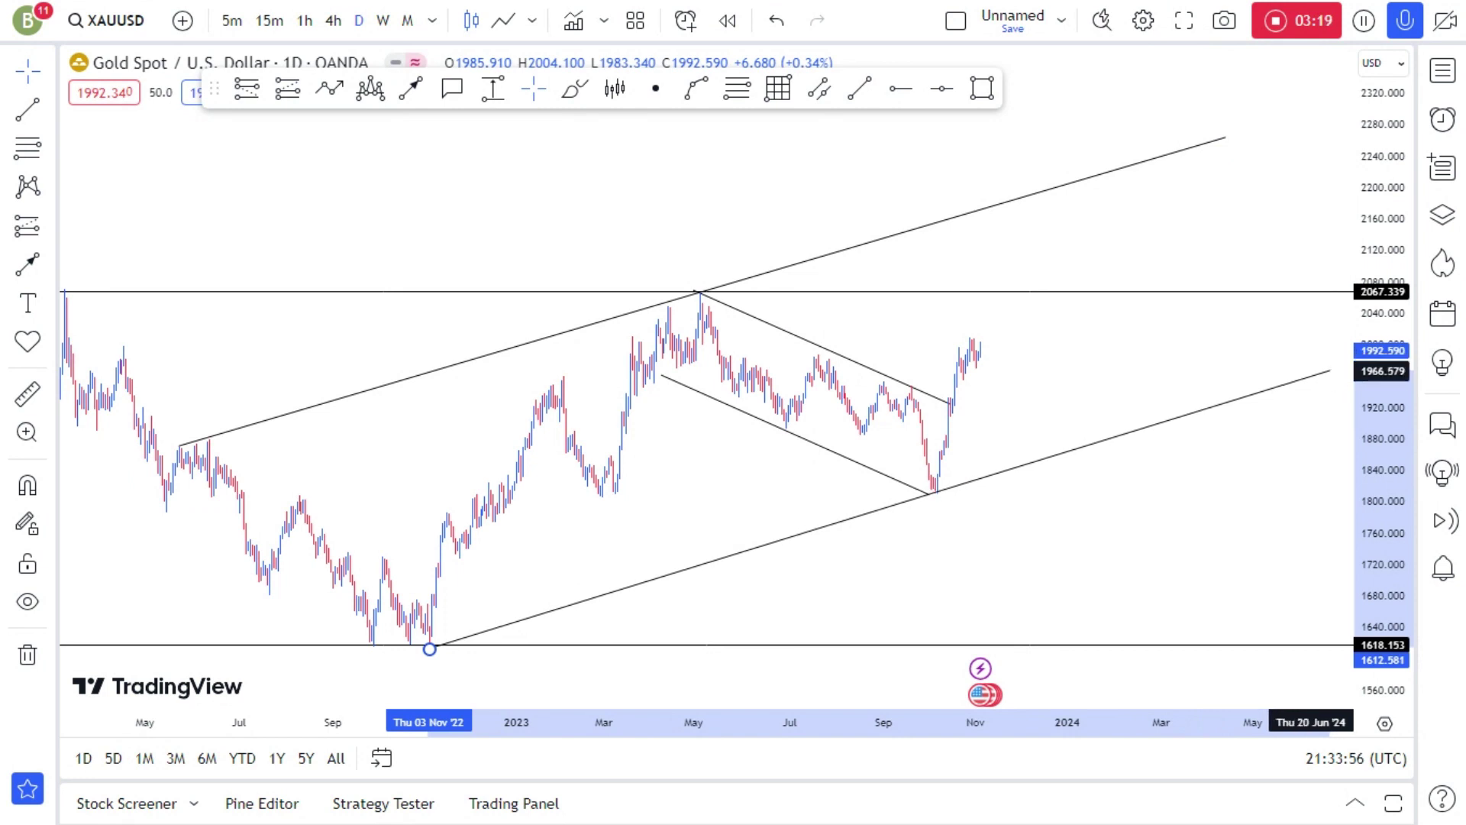
click(1005, 493)
- Extend the lower rising trend line further to about 2000 in late August 2024
scroll(1005, 492, up, 1)
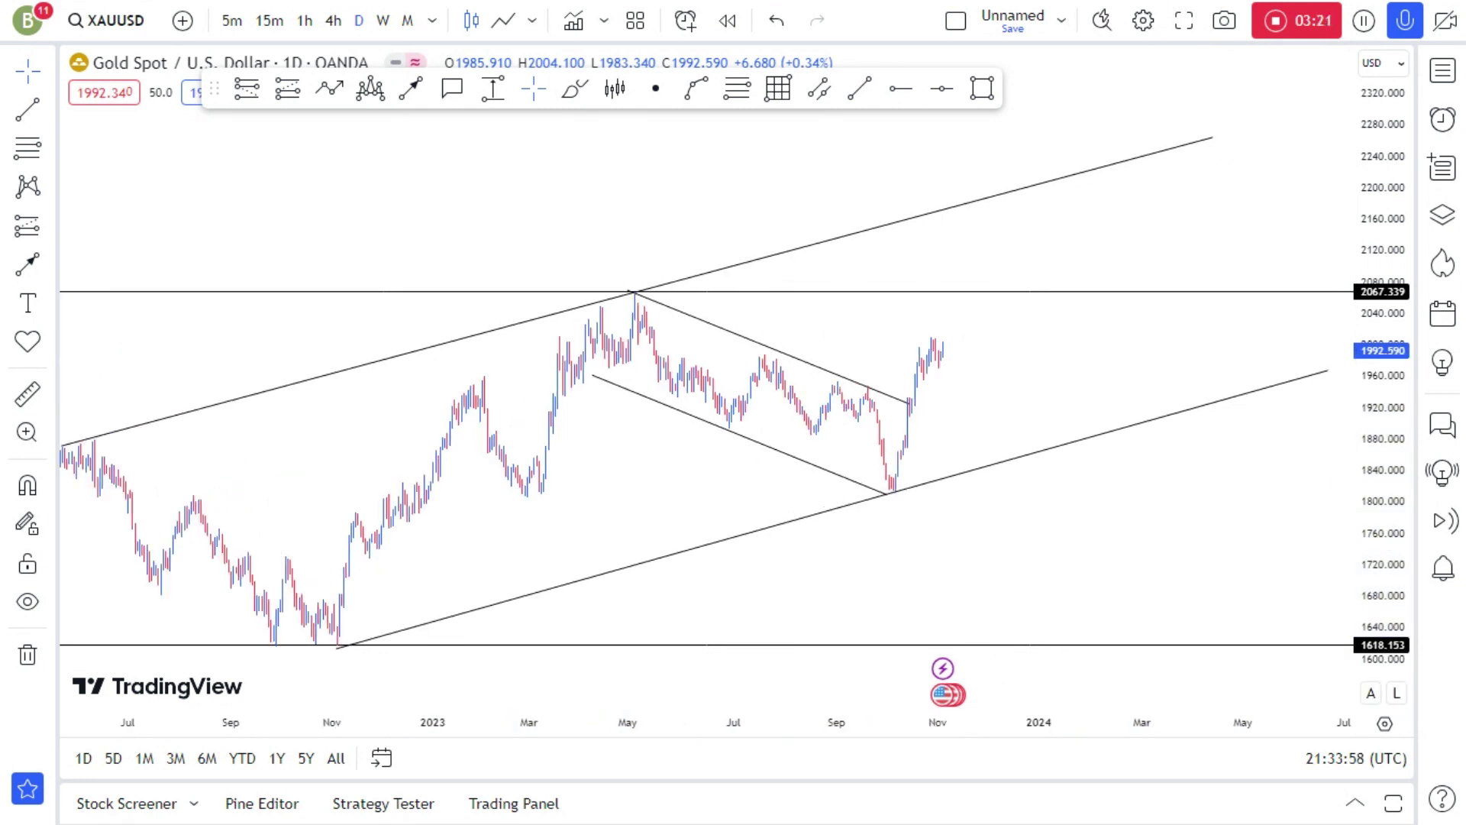
drag(1381, 492, 1381, 416)
scroll(1005, 501, up, 2)
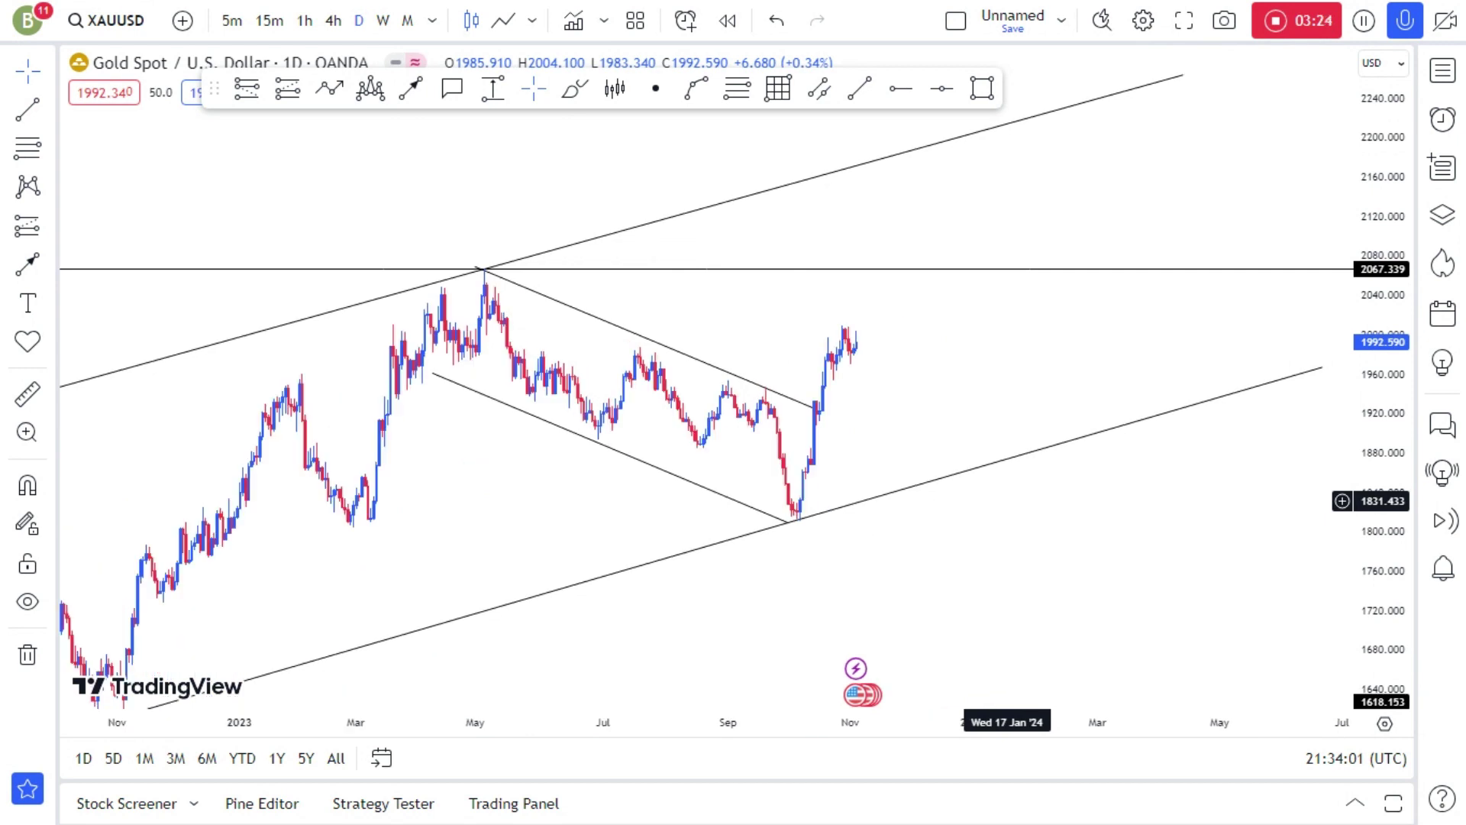
drag(890, 523, 740, 547)
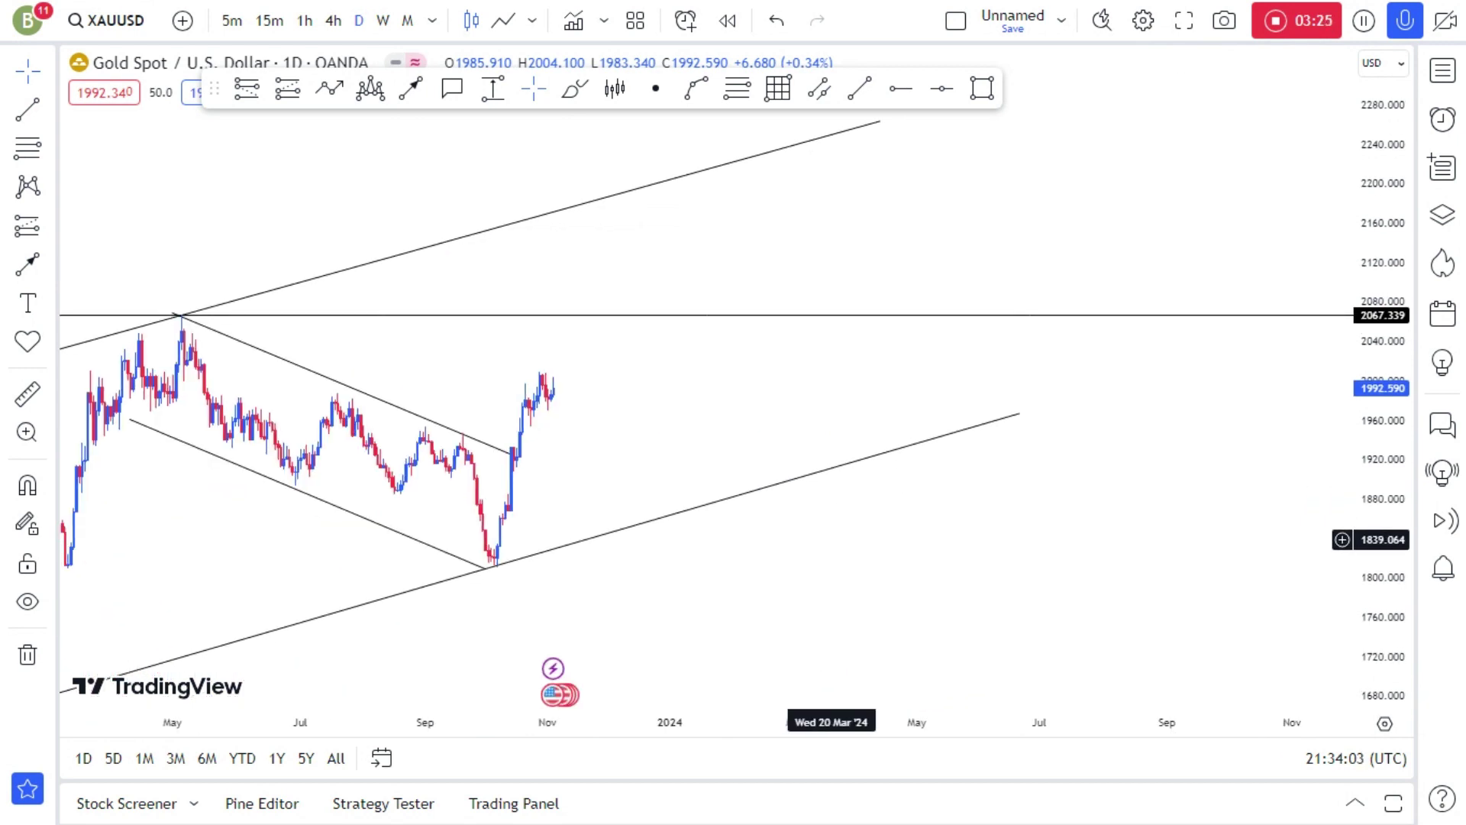
drag(1021, 414, 1141, 389)
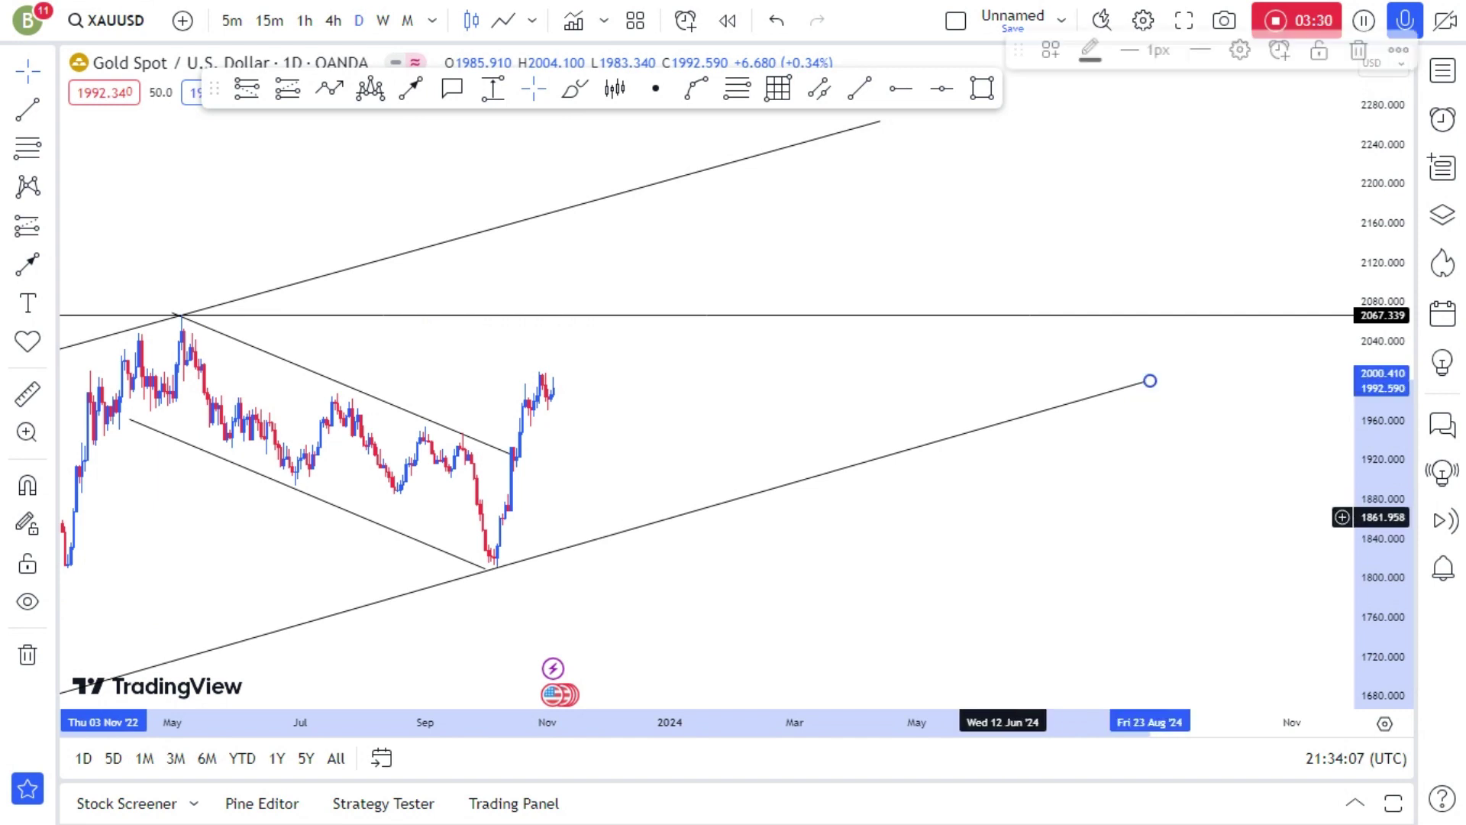
click(1000, 511)
- Draw a thin rectangle zone from the 1 February 2023 high to 10 January 2024, with its lower edge at about 1951
scroll(1004, 507, down, 2)
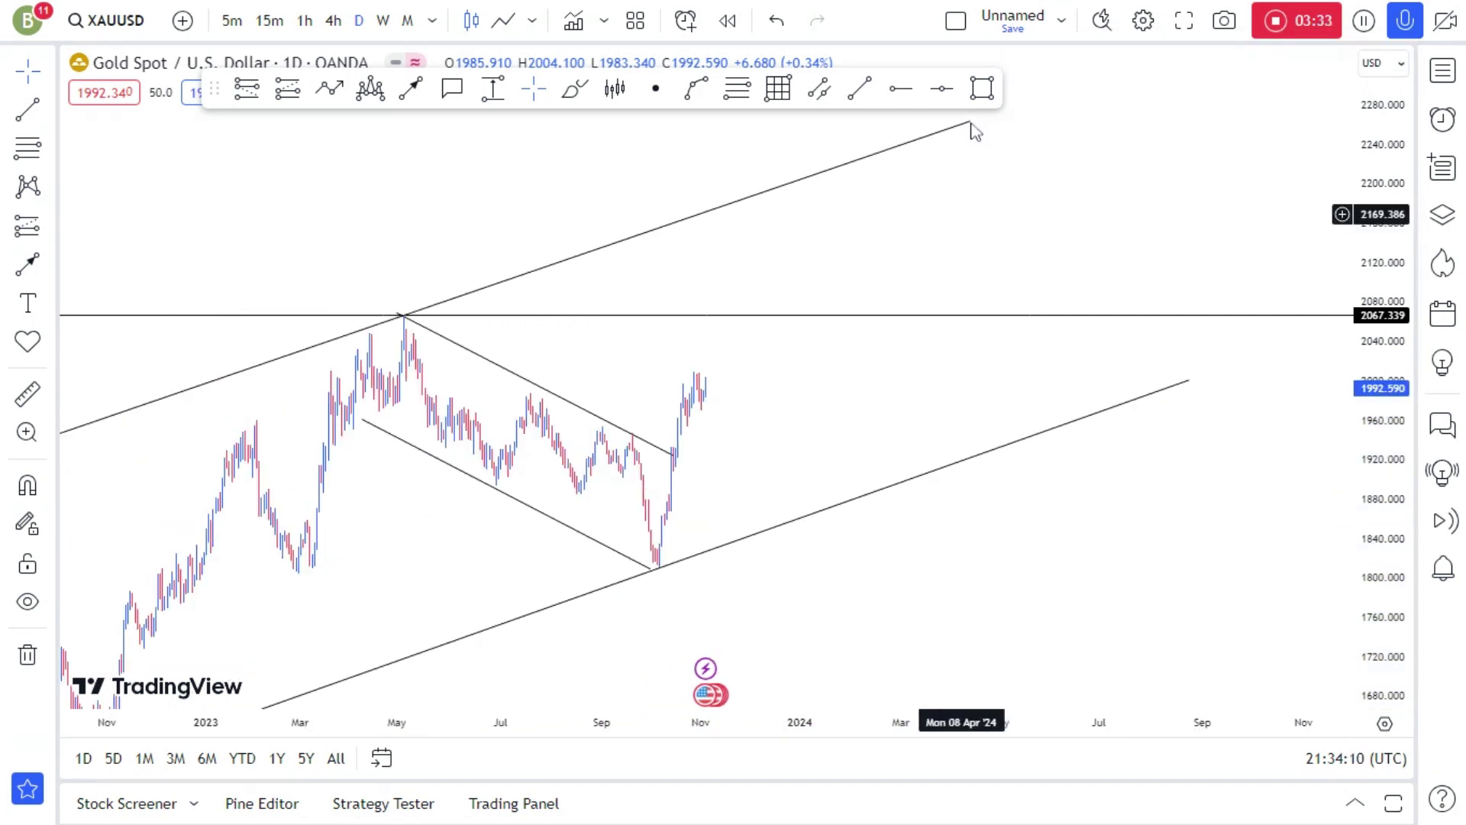
click(982, 89)
click(254, 419)
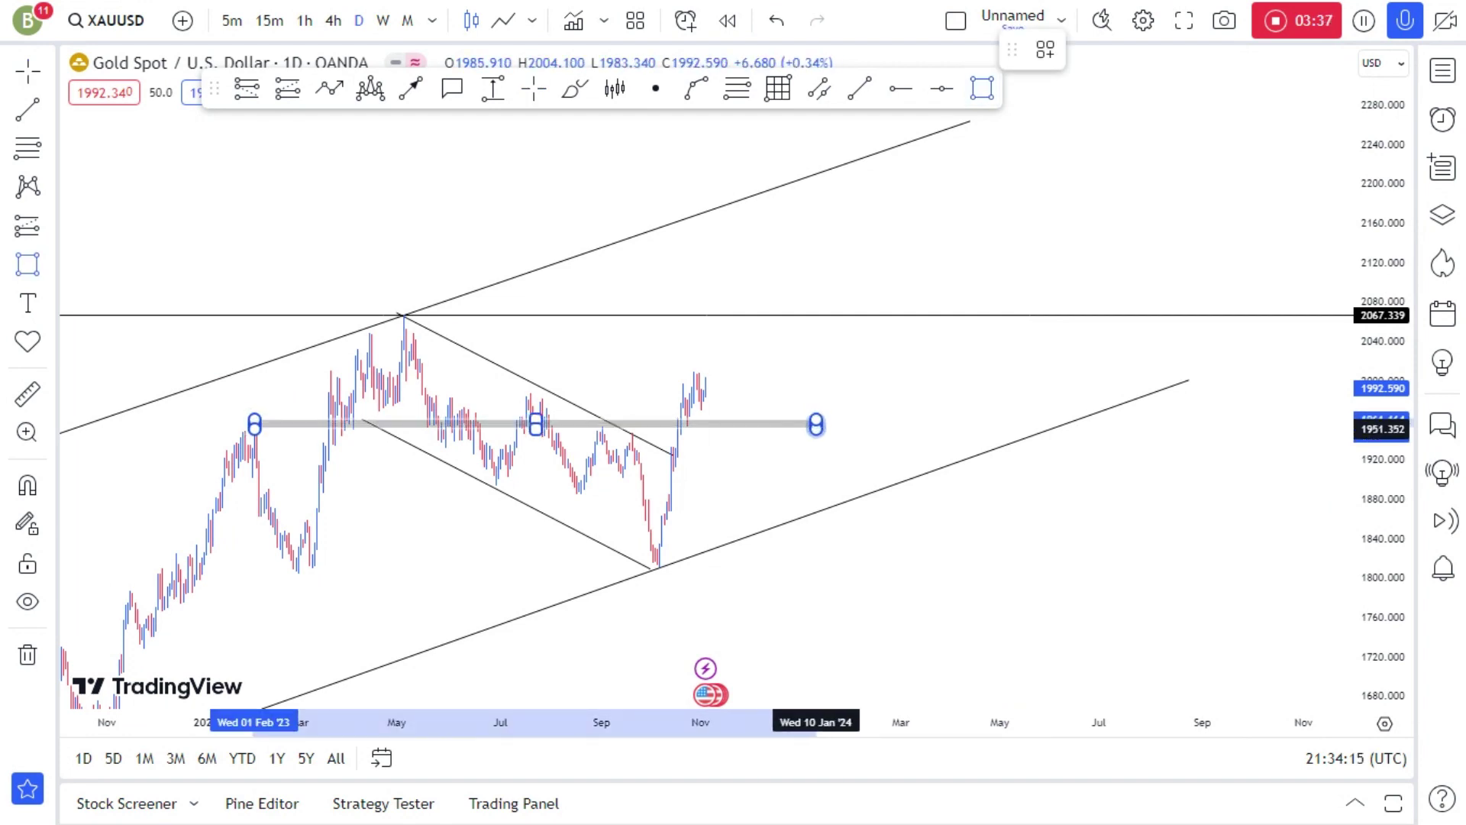
click(814, 429)
click(802, 455)
- Brush a freehand rising price path from the latest candle to near the upper channel line at about 2195, and delete it
scroll(346, 495, up, 2)
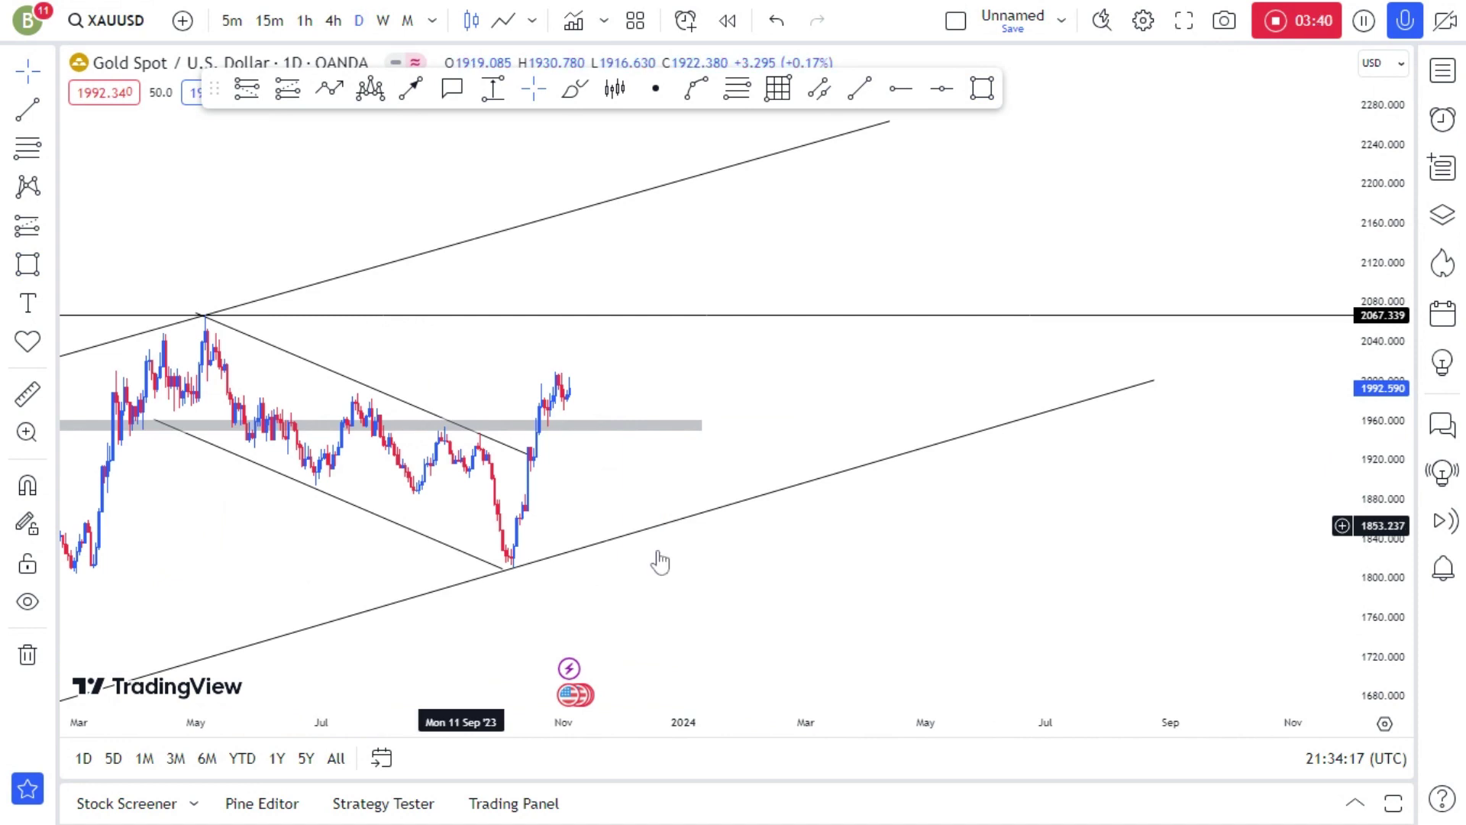
scroll(759, 500, down, 5)
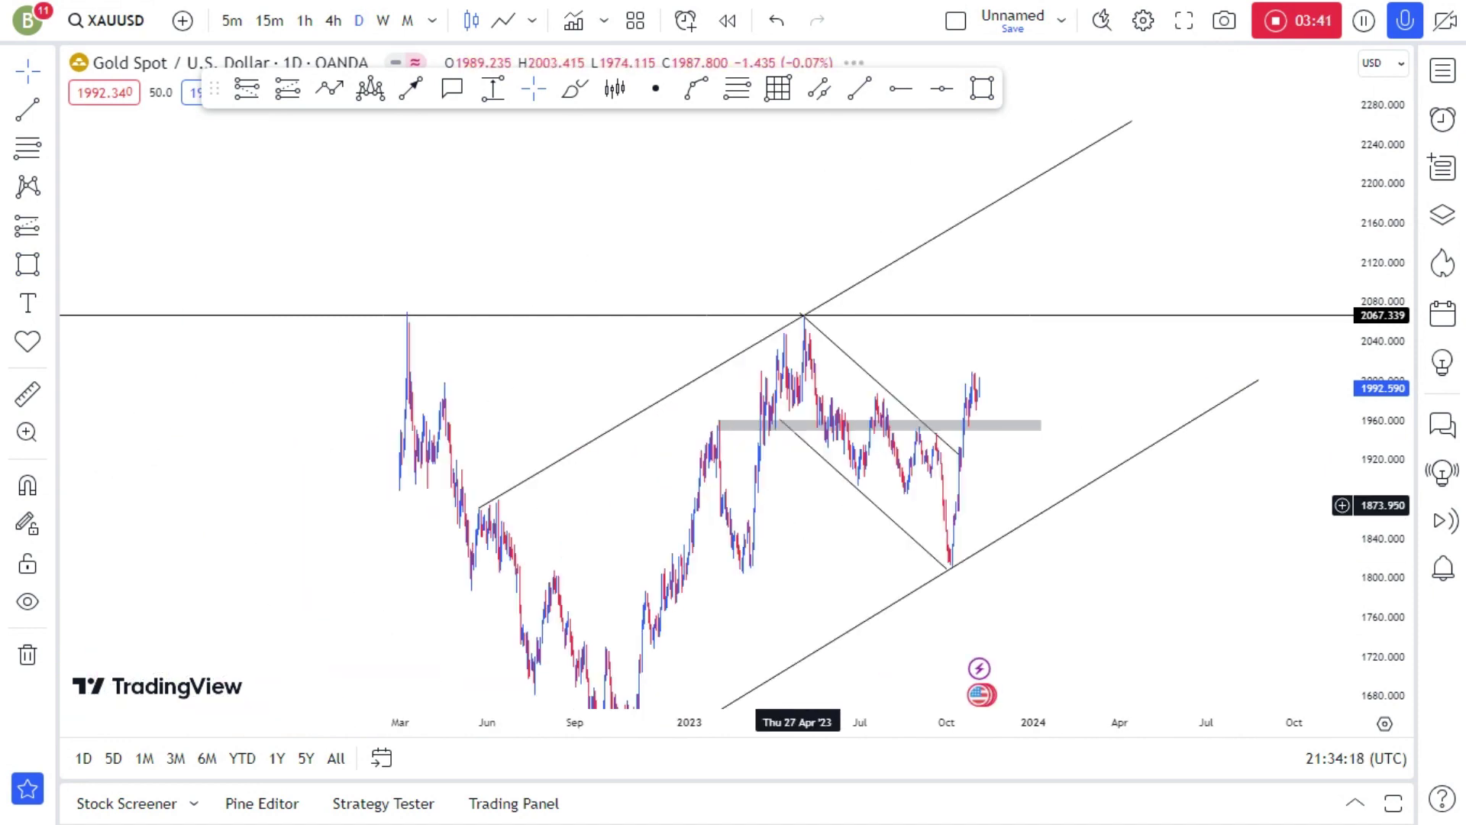
click(571, 91)
drag(979, 386, 1035, 273)
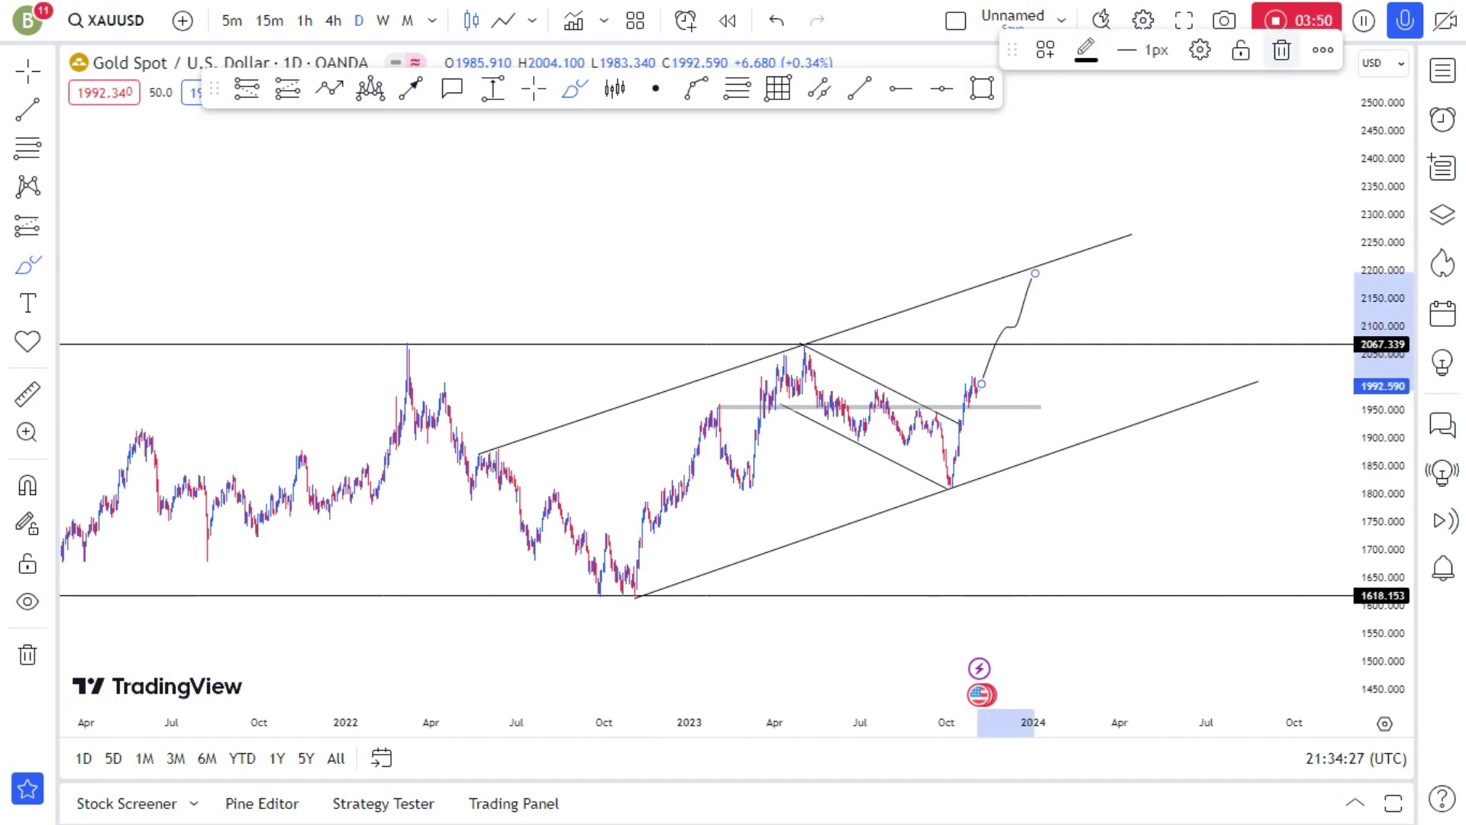
key(Delete)
- Circle three spots on the upper channel line with the brush: mid-2022, spring 2023 and a projected one near 2200 around January 2024
mouse_move(525, 442)
mouse_down()
mouse_move(512, 462)
mouse_move(489, 443)
mouse_move(524, 433)
mouse_up()
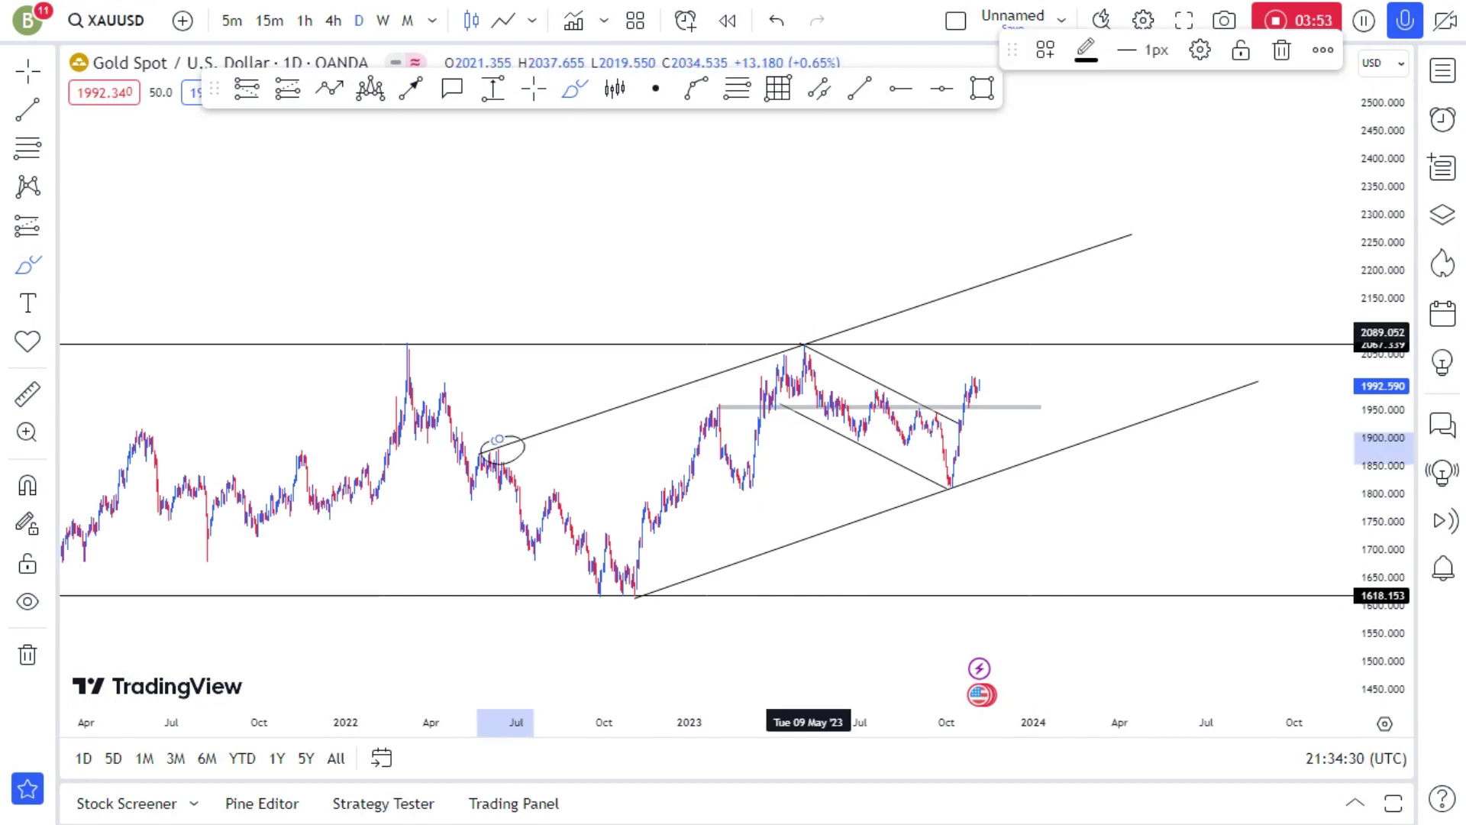
drag(816, 336, 811, 335)
drag(1052, 254, 1045, 255)
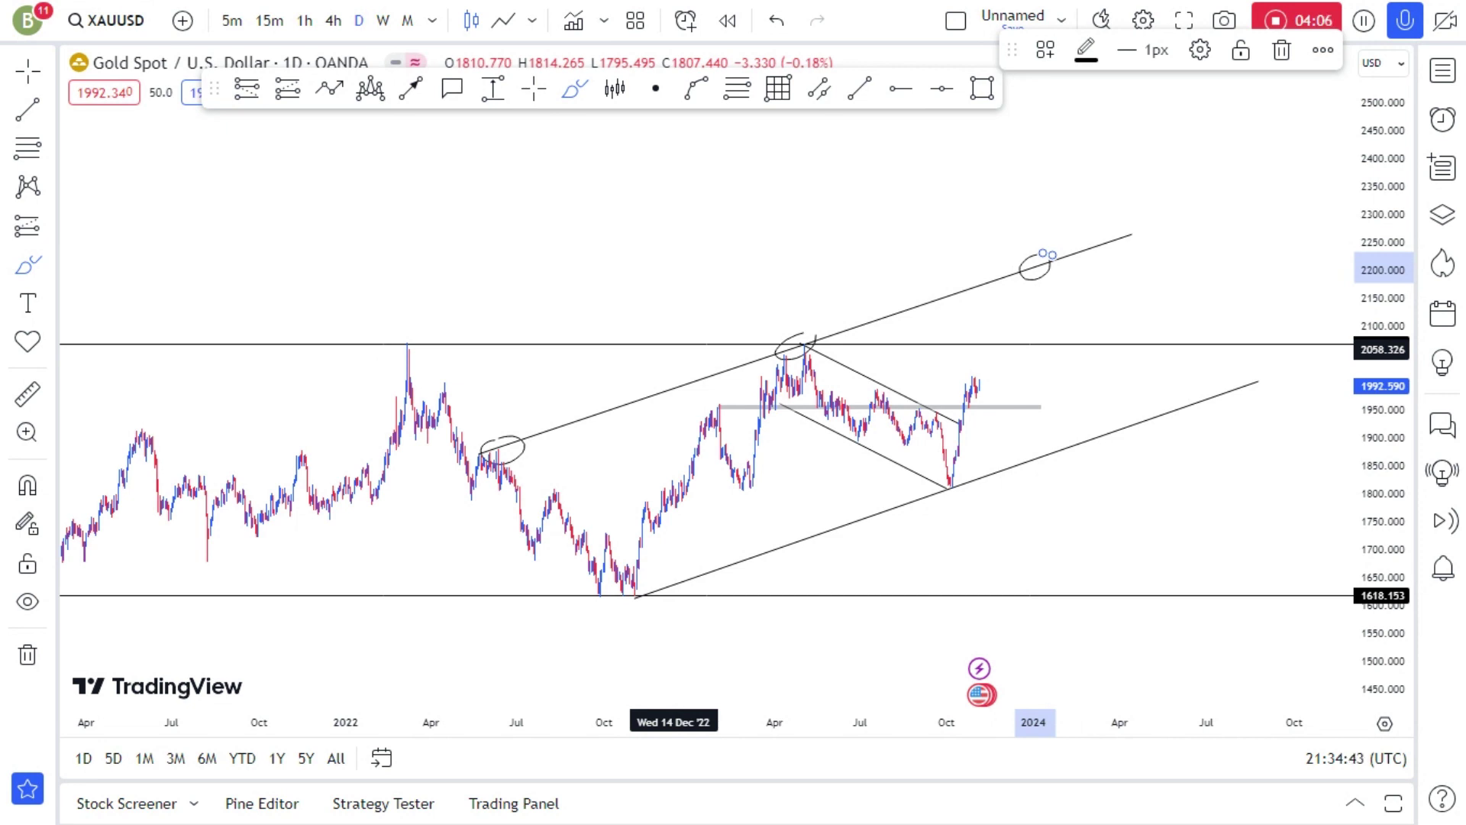
- Draw a downward arrow from the projected circle at about 2195 towards the lower channel line in March 2024, and delete it
click(410, 88)
click(1050, 272)
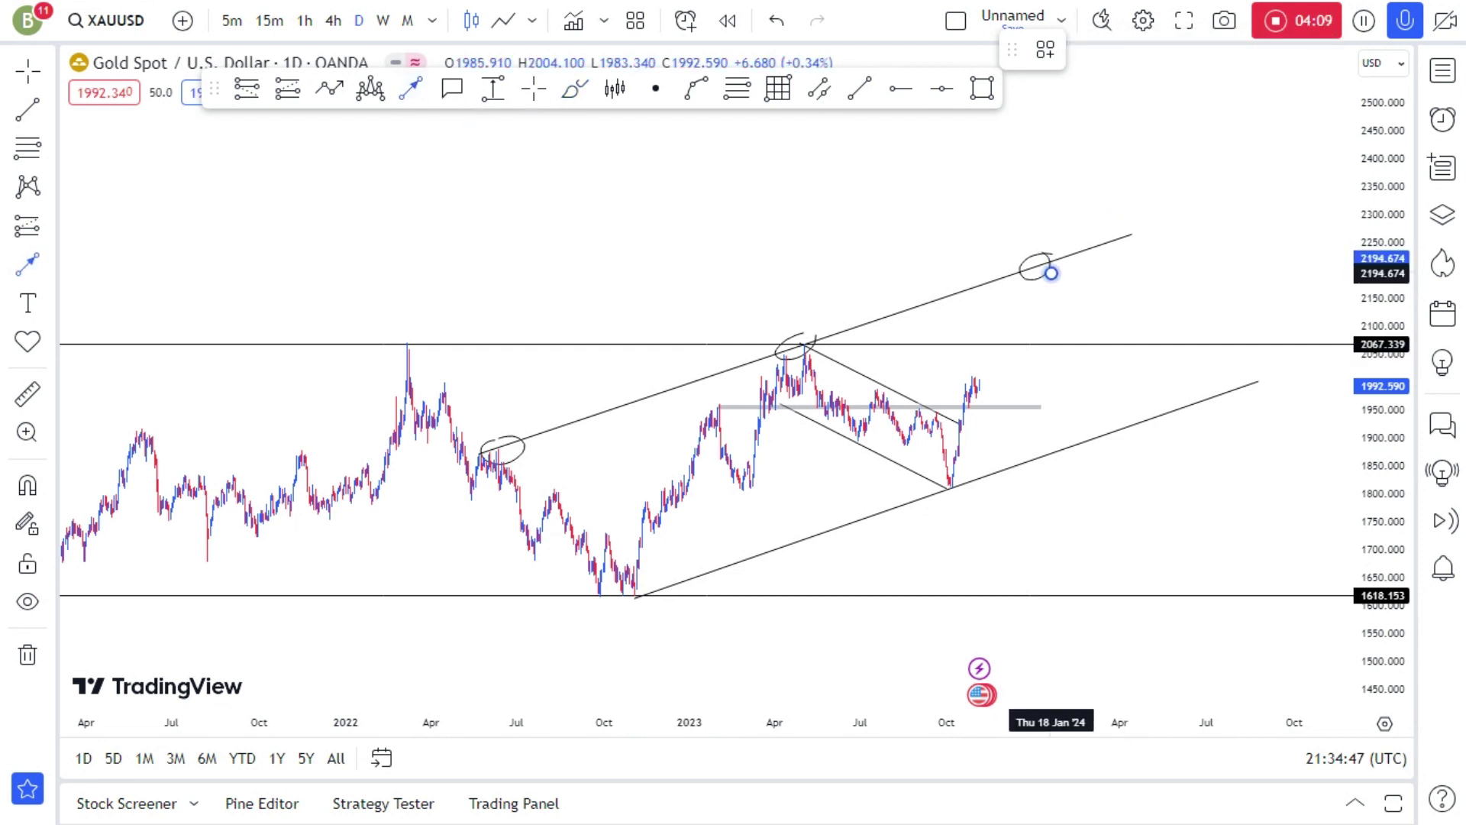
click(1105, 420)
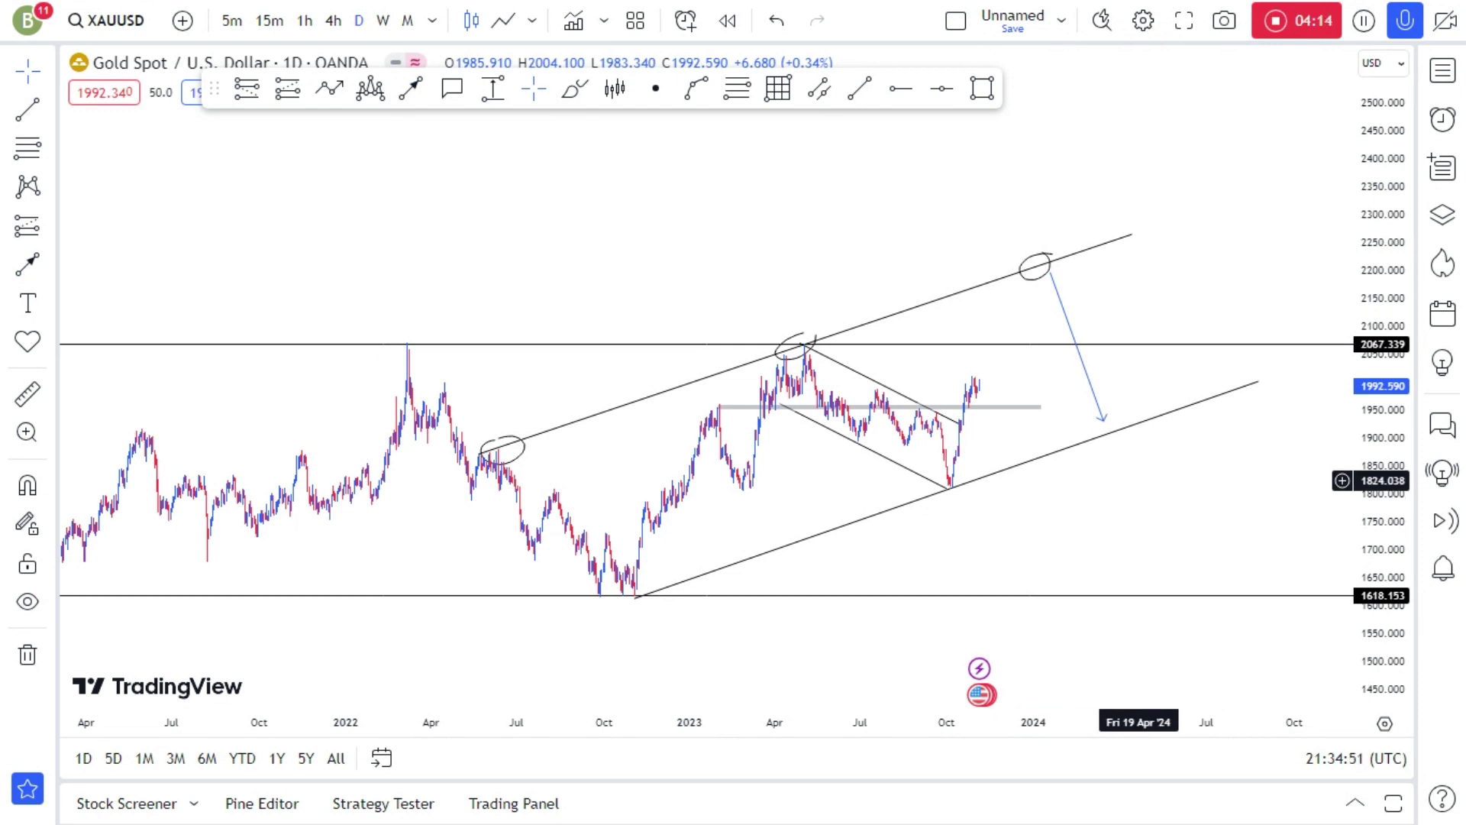
click(1104, 420)
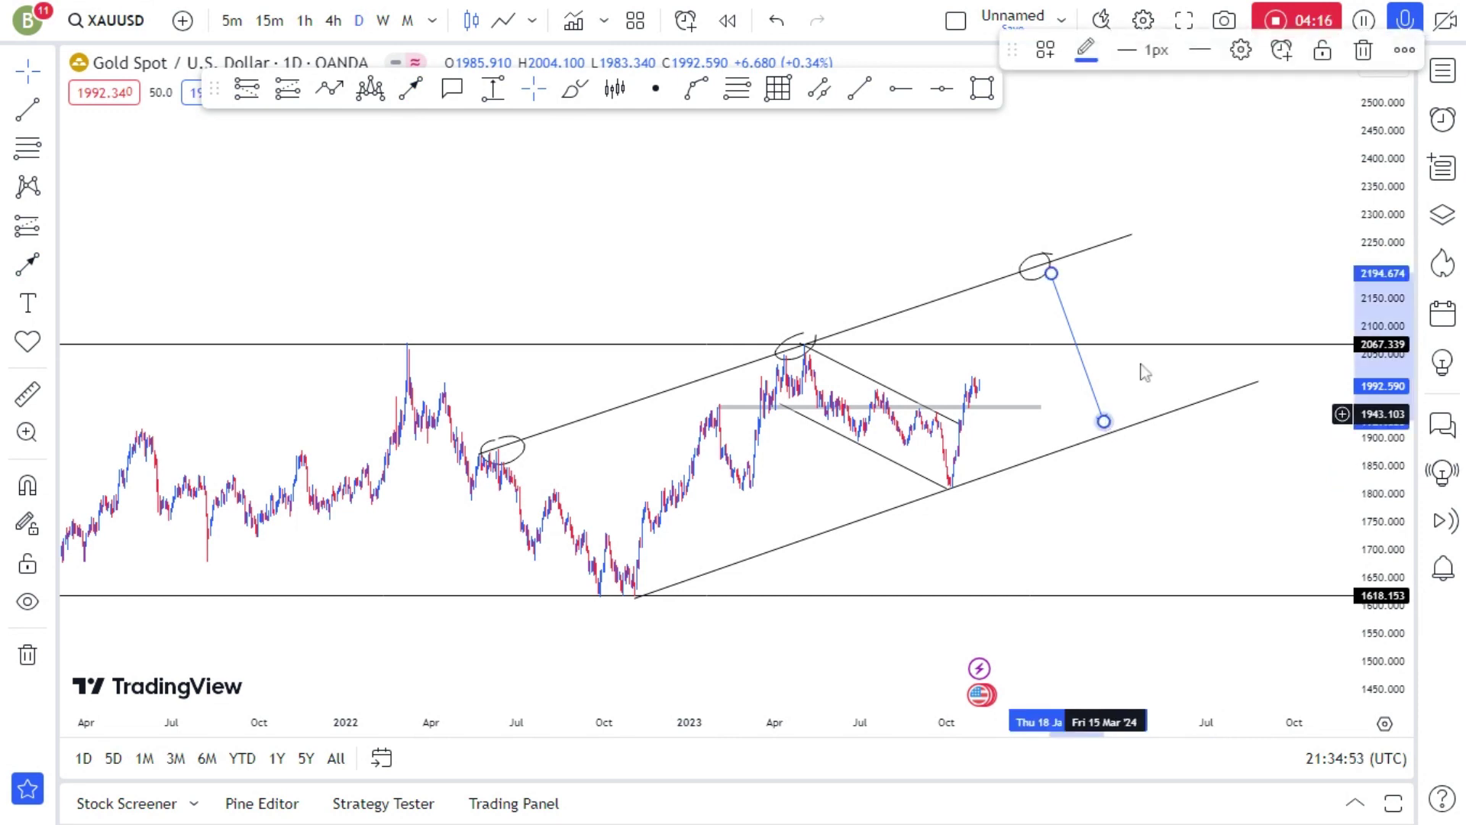
click(1363, 51)
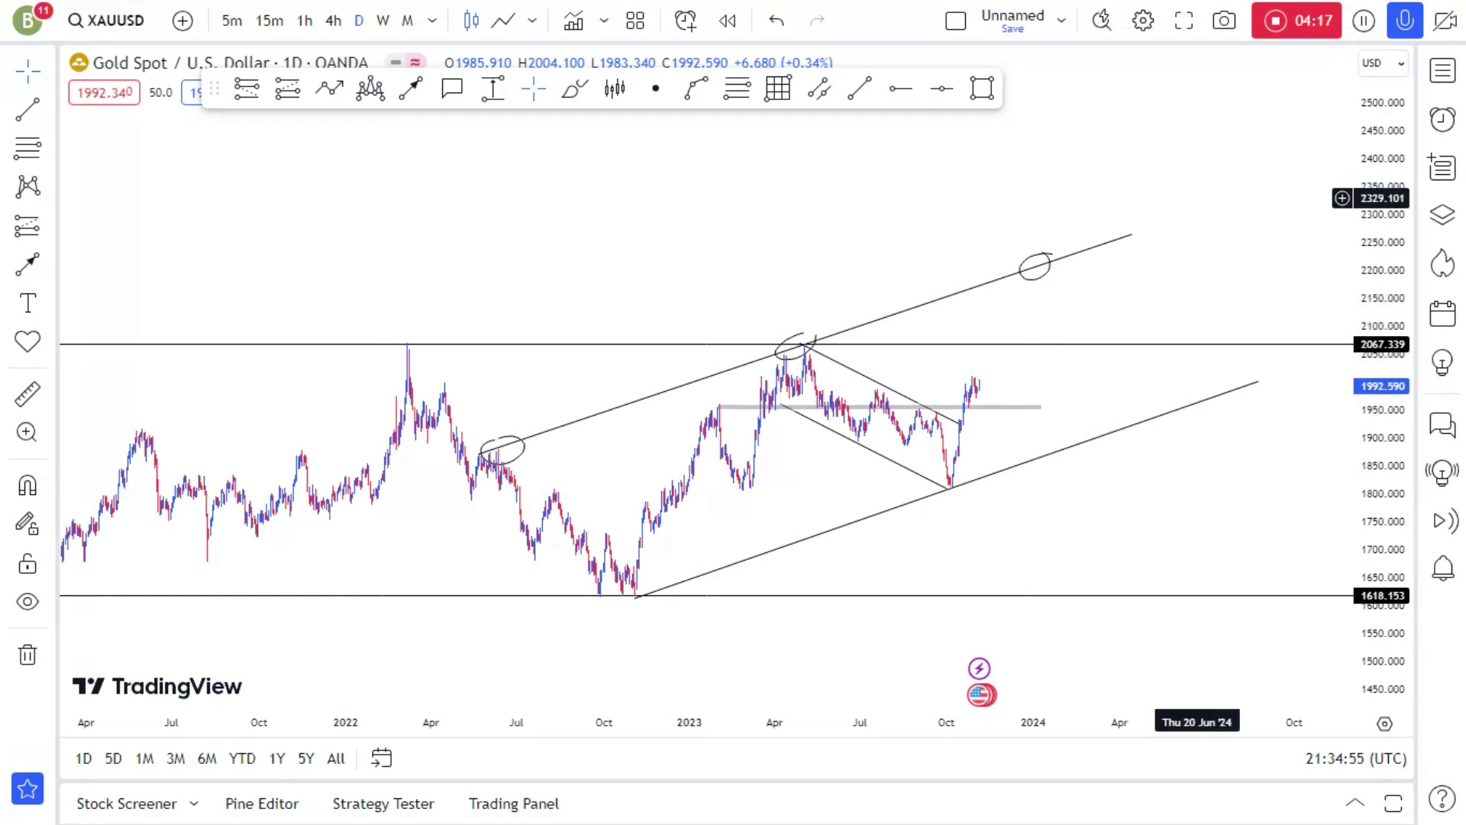
- Switch the chart to the 4-hour timeframe and stretch the price scale around the recent candles
click(333, 20)
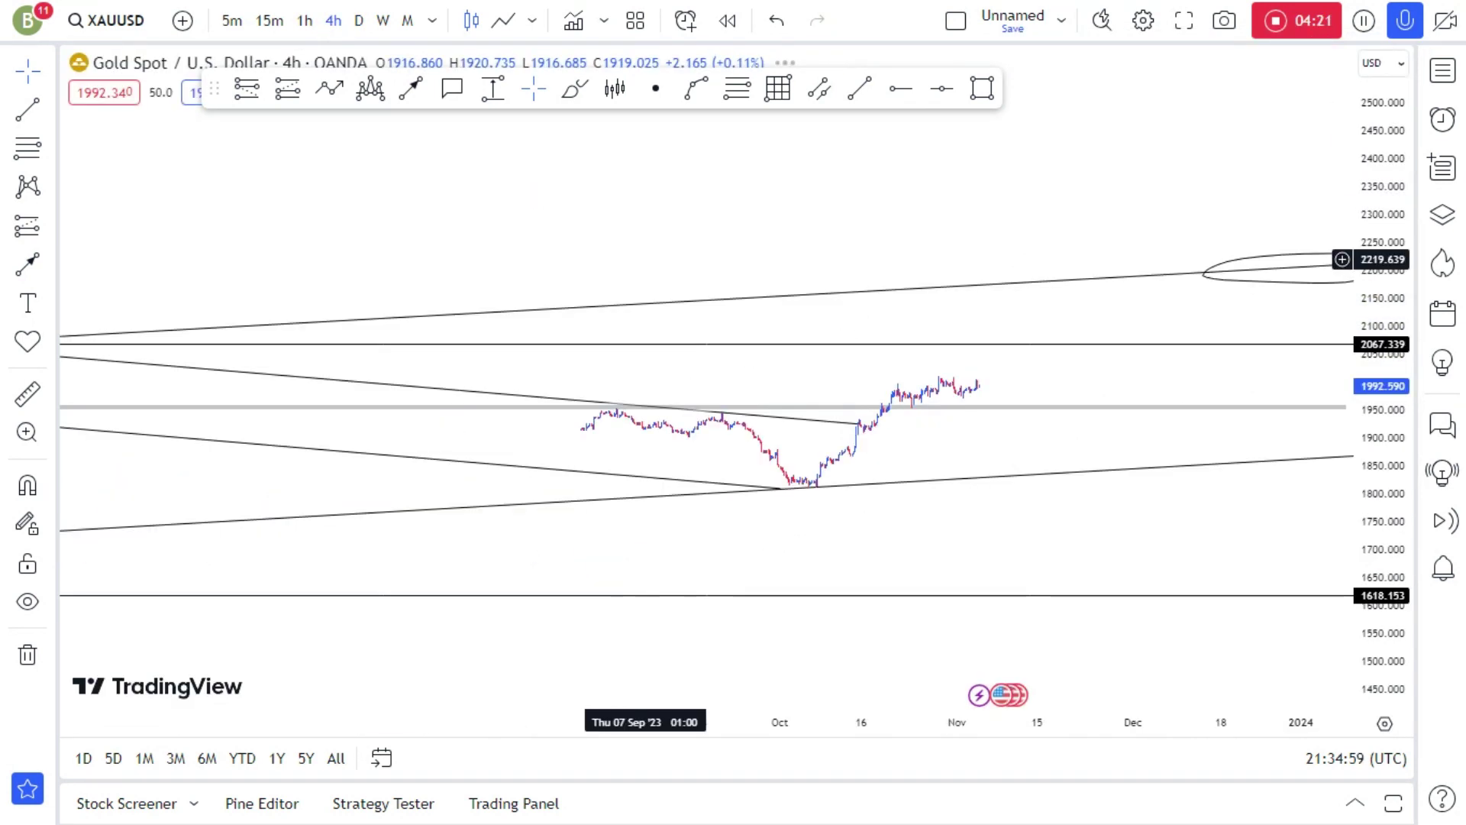
drag(1388, 580, 1389, 367)
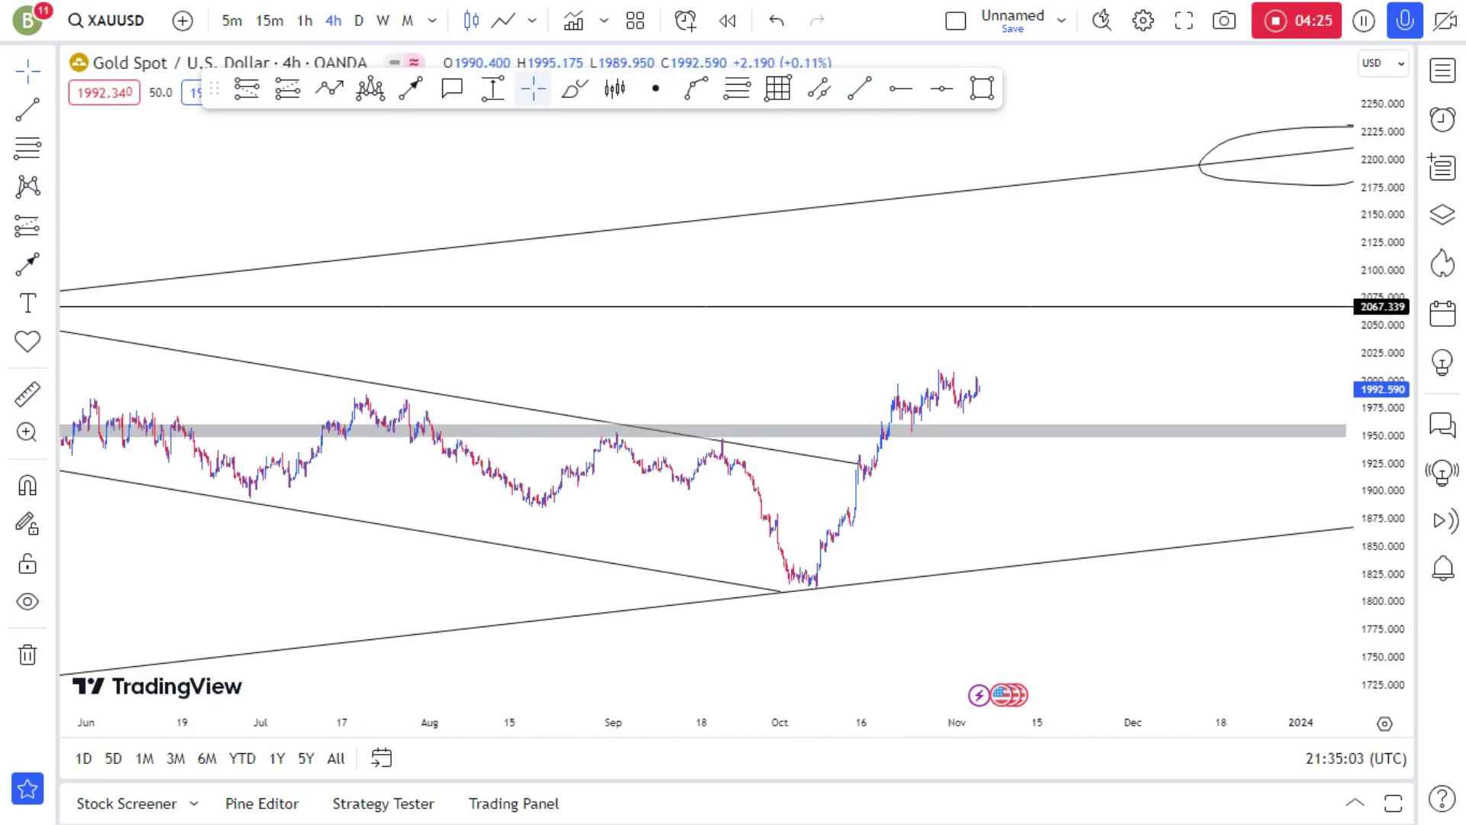
- Delete the brush circle around the spring 2023 peak on the upper channel line
drag(1373, 539, 1352, 347)
scroll(917, 490, down, 3)
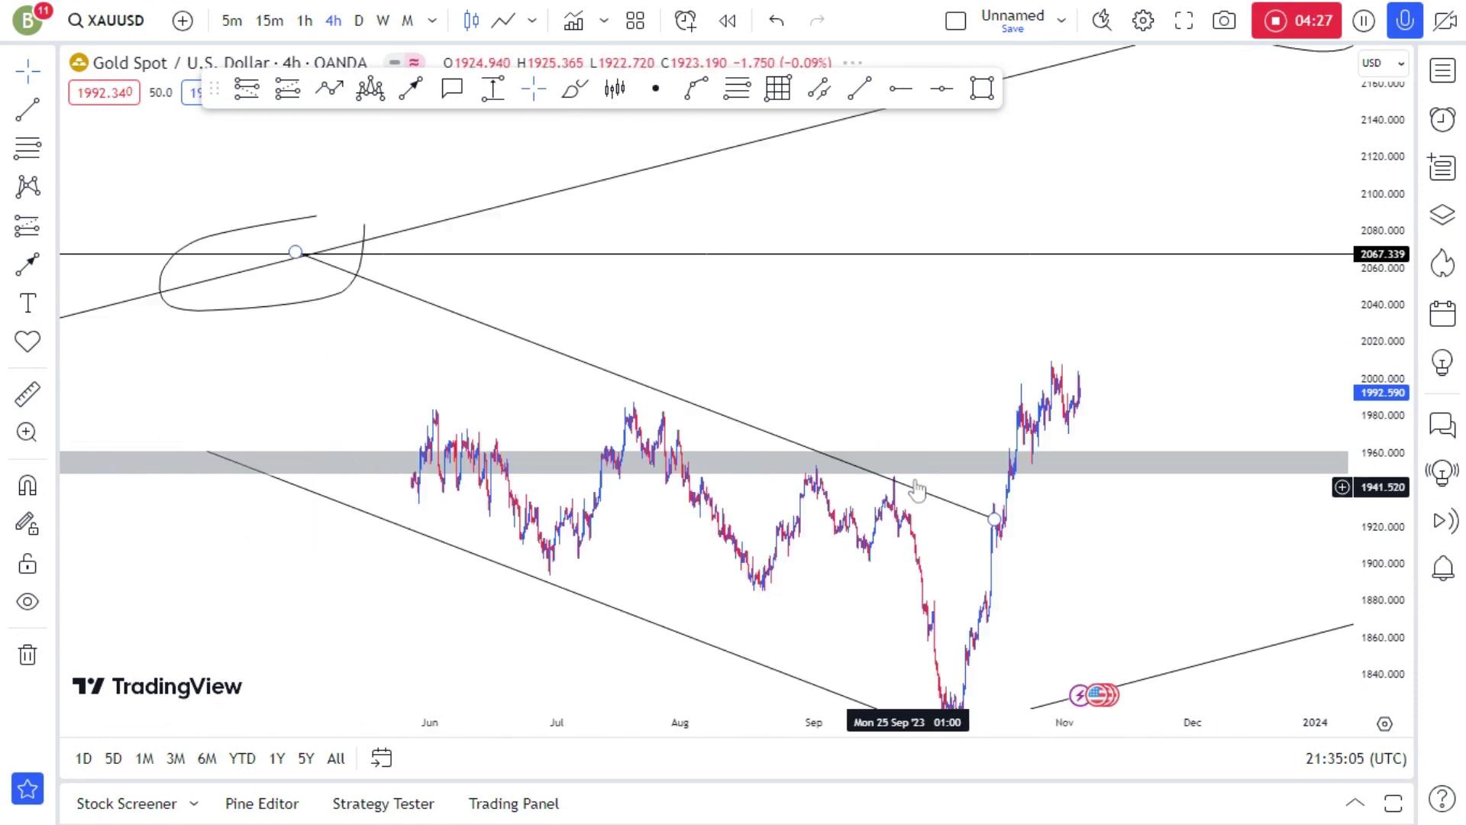
scroll(917, 489, down, 3)
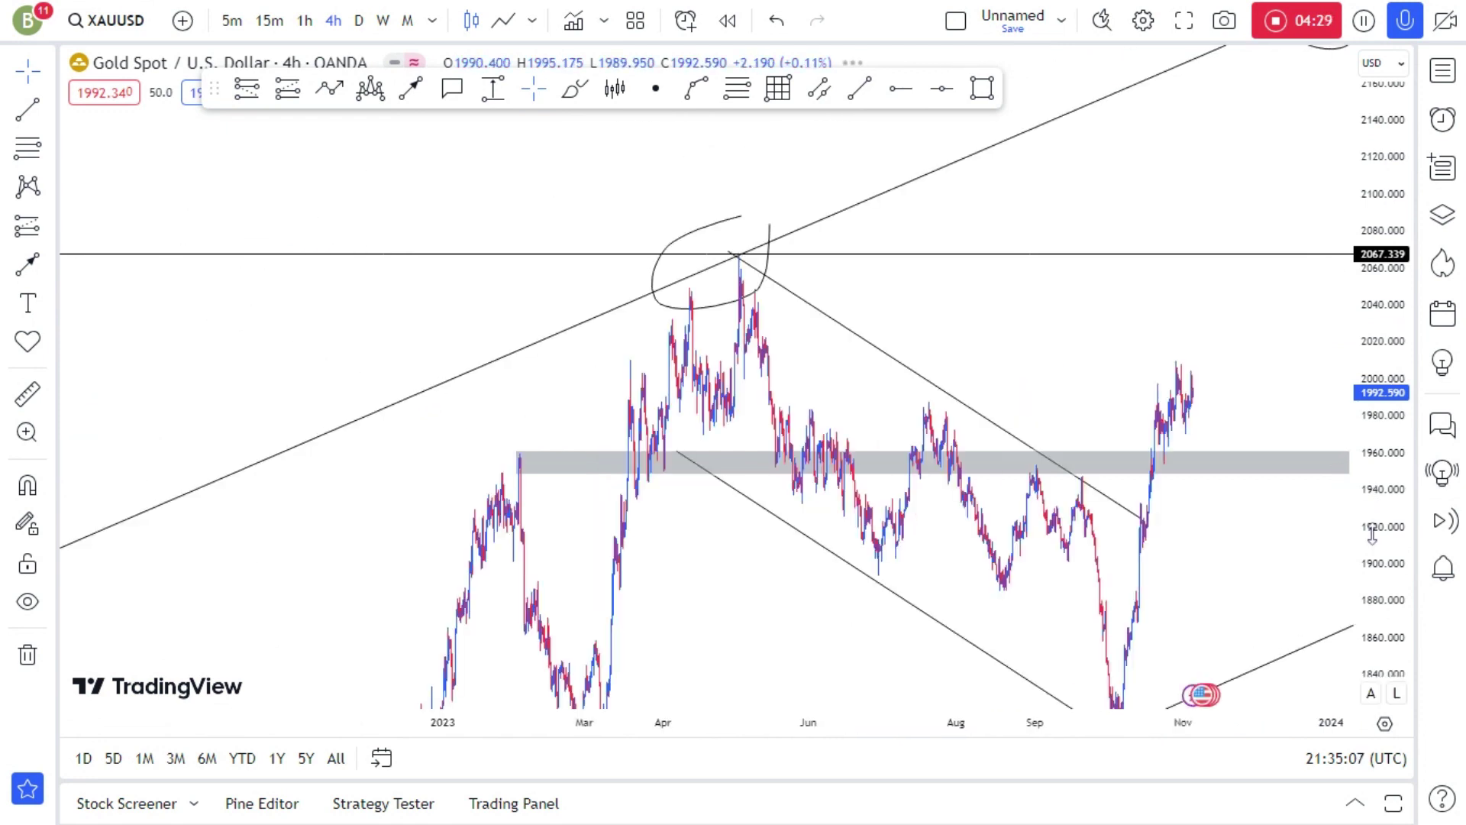
drag(1372, 535, 1372, 672)
drag(788, 540, 680, 532)
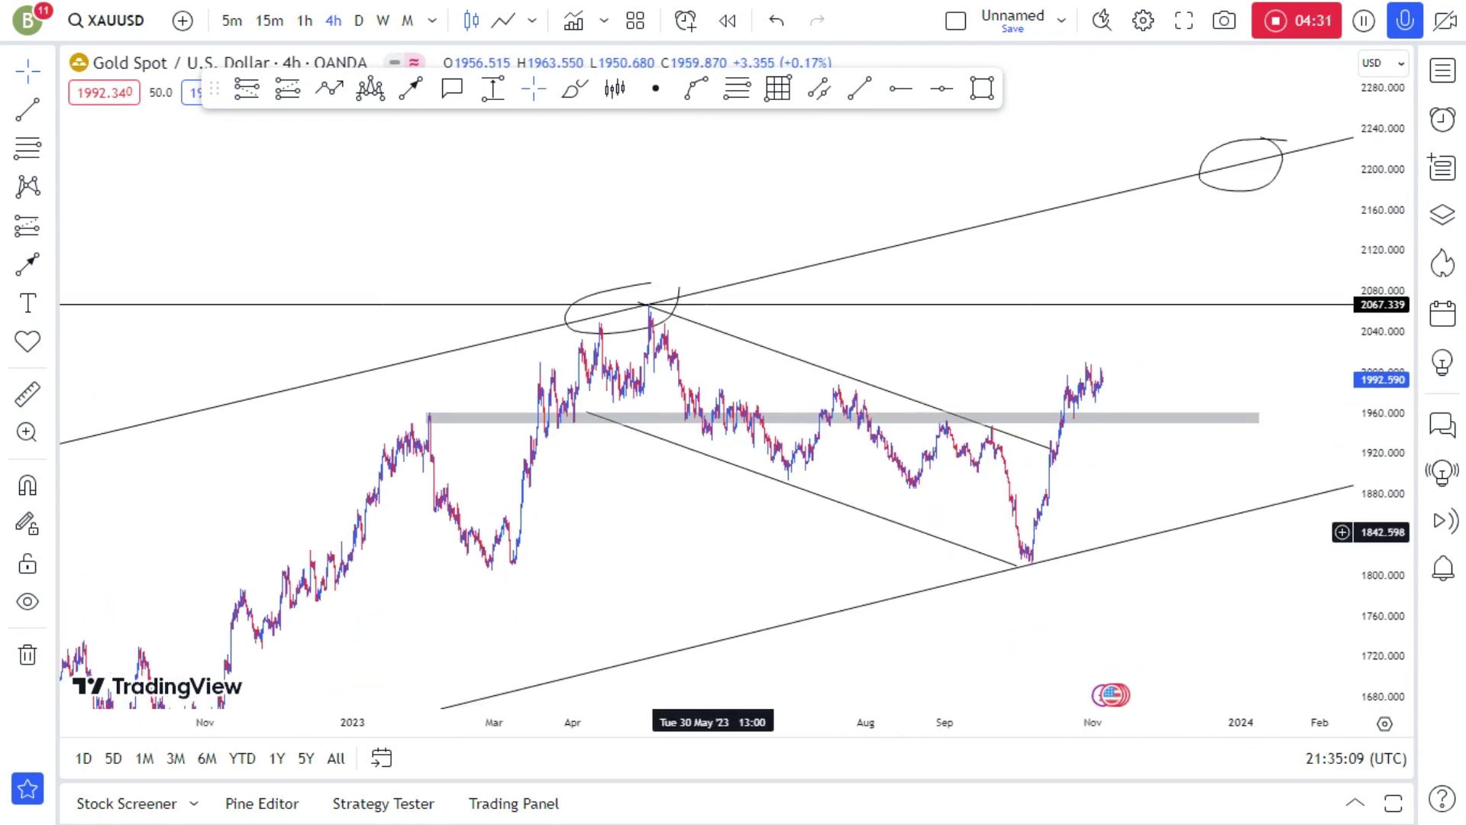
click(658, 297)
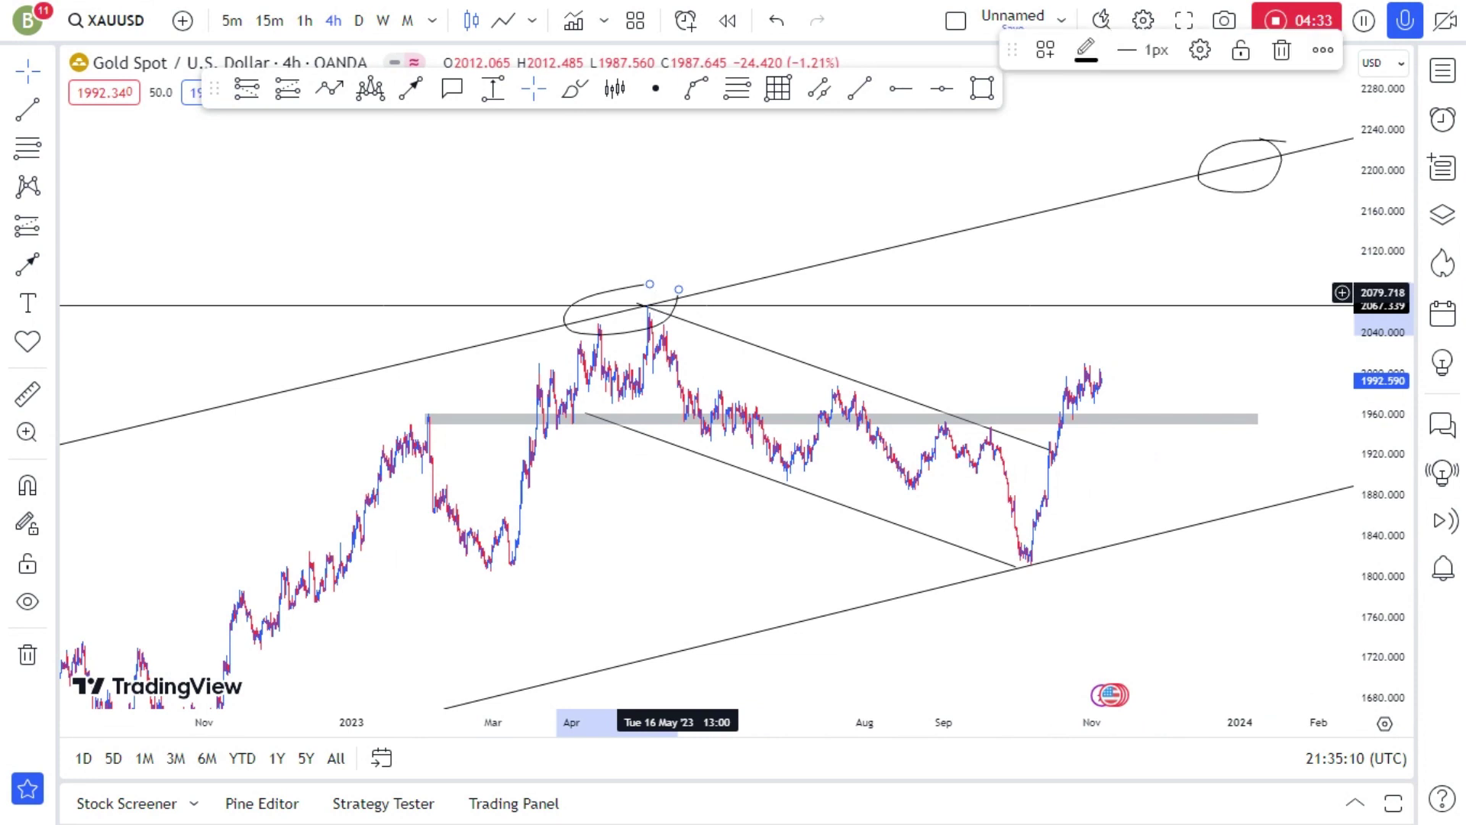
click(1290, 76)
- Trace the swings from the early-October low to the early-November low with a five-segment path, and delete it
scroll(1116, 430, up, 3)
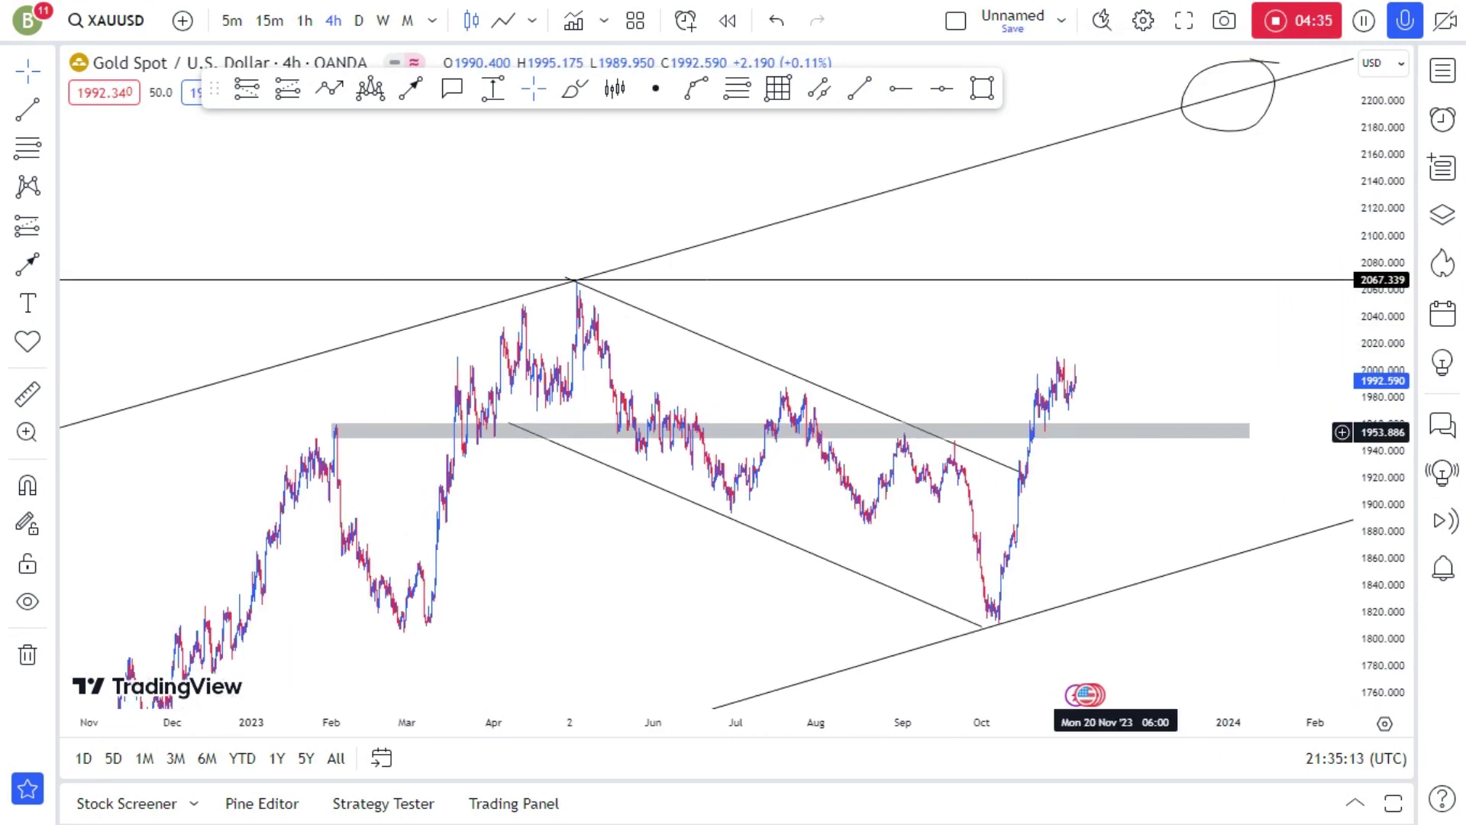
scroll(1054, 501, up, 5)
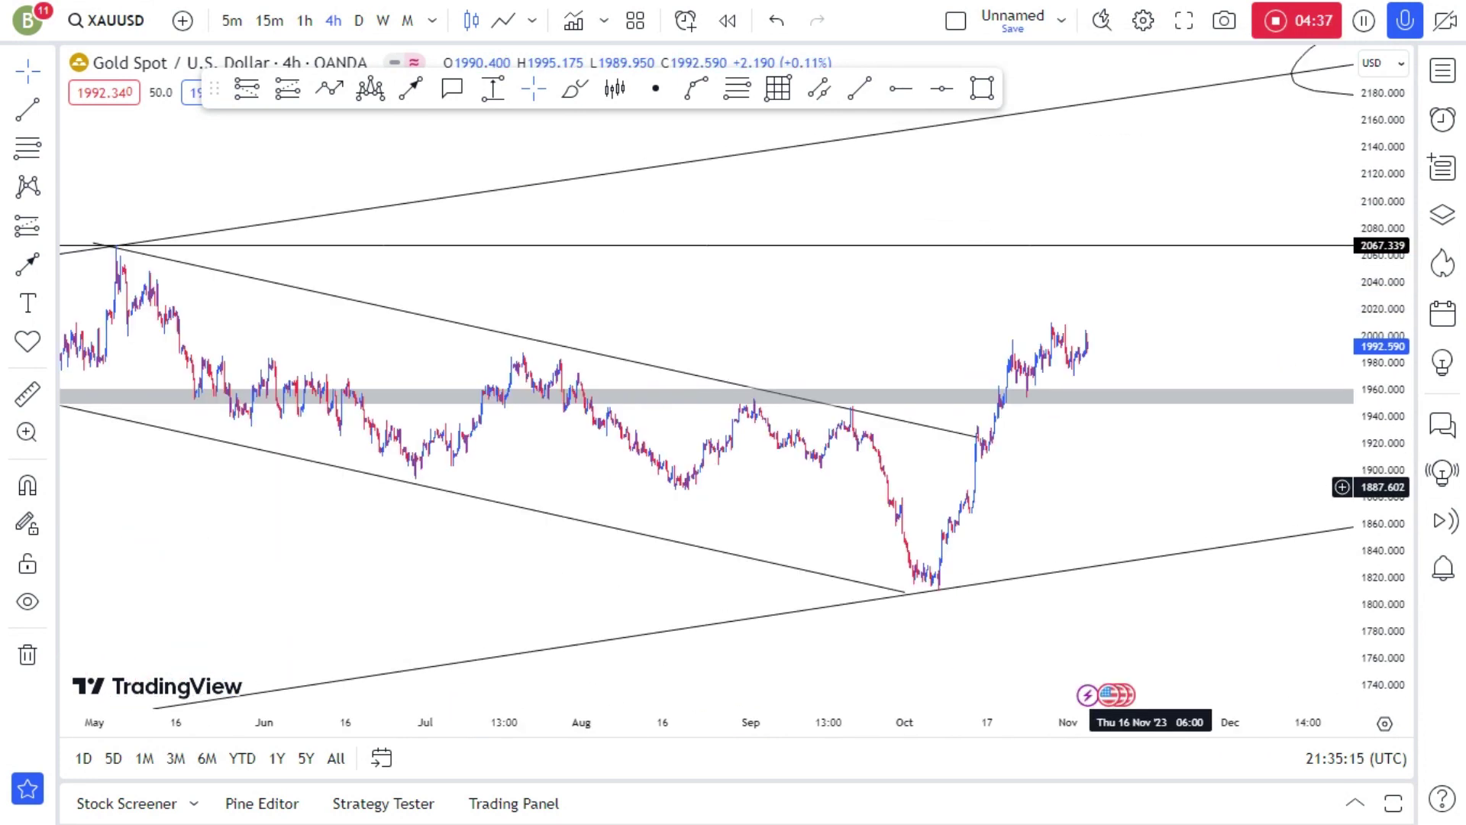
drag(1387, 579, 1387, 364)
scroll(1128, 475, up, 1)
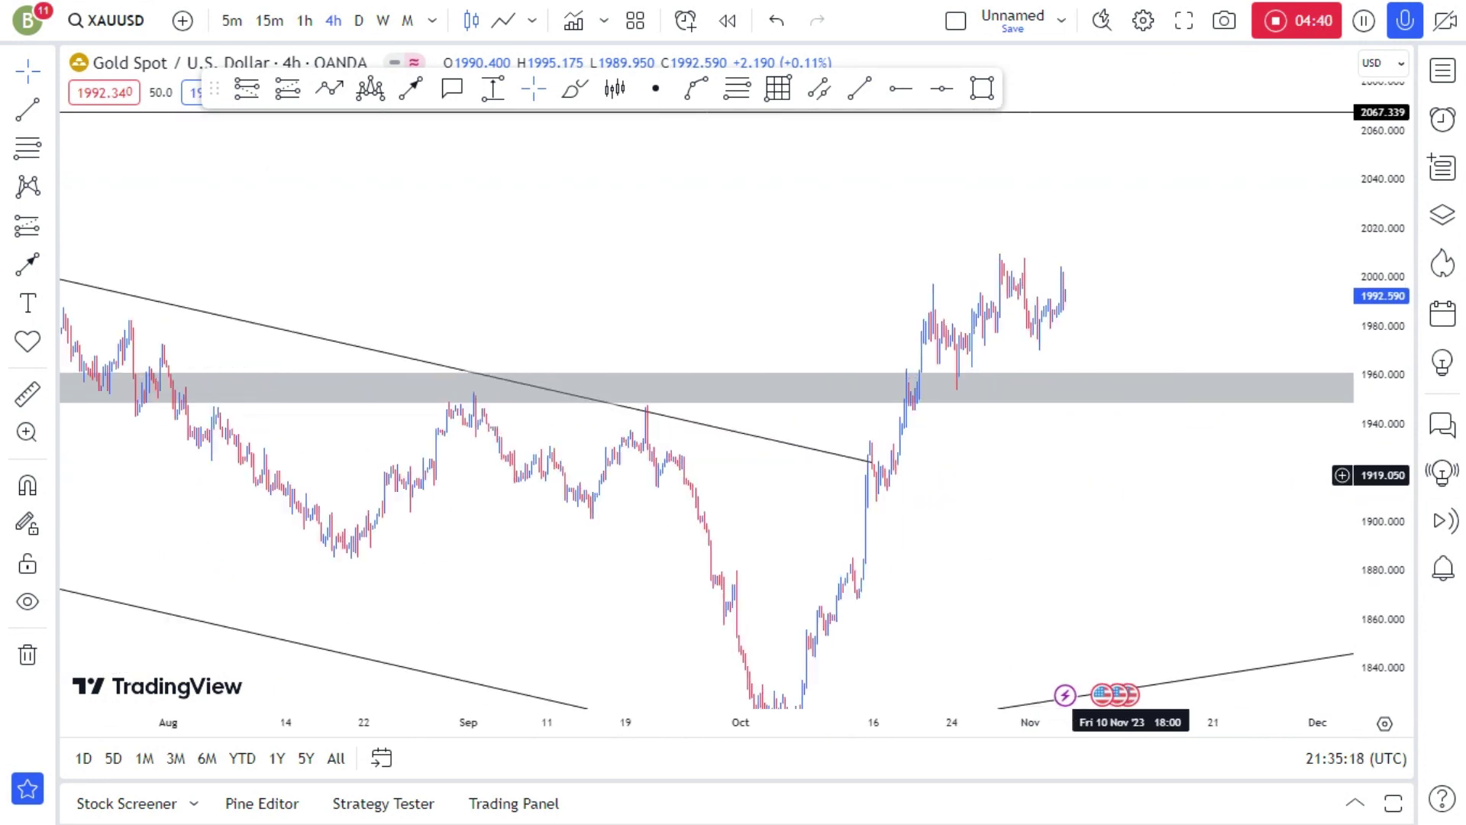
drag(1034, 472, 1084, 411)
scroll(1084, 411, up, 2)
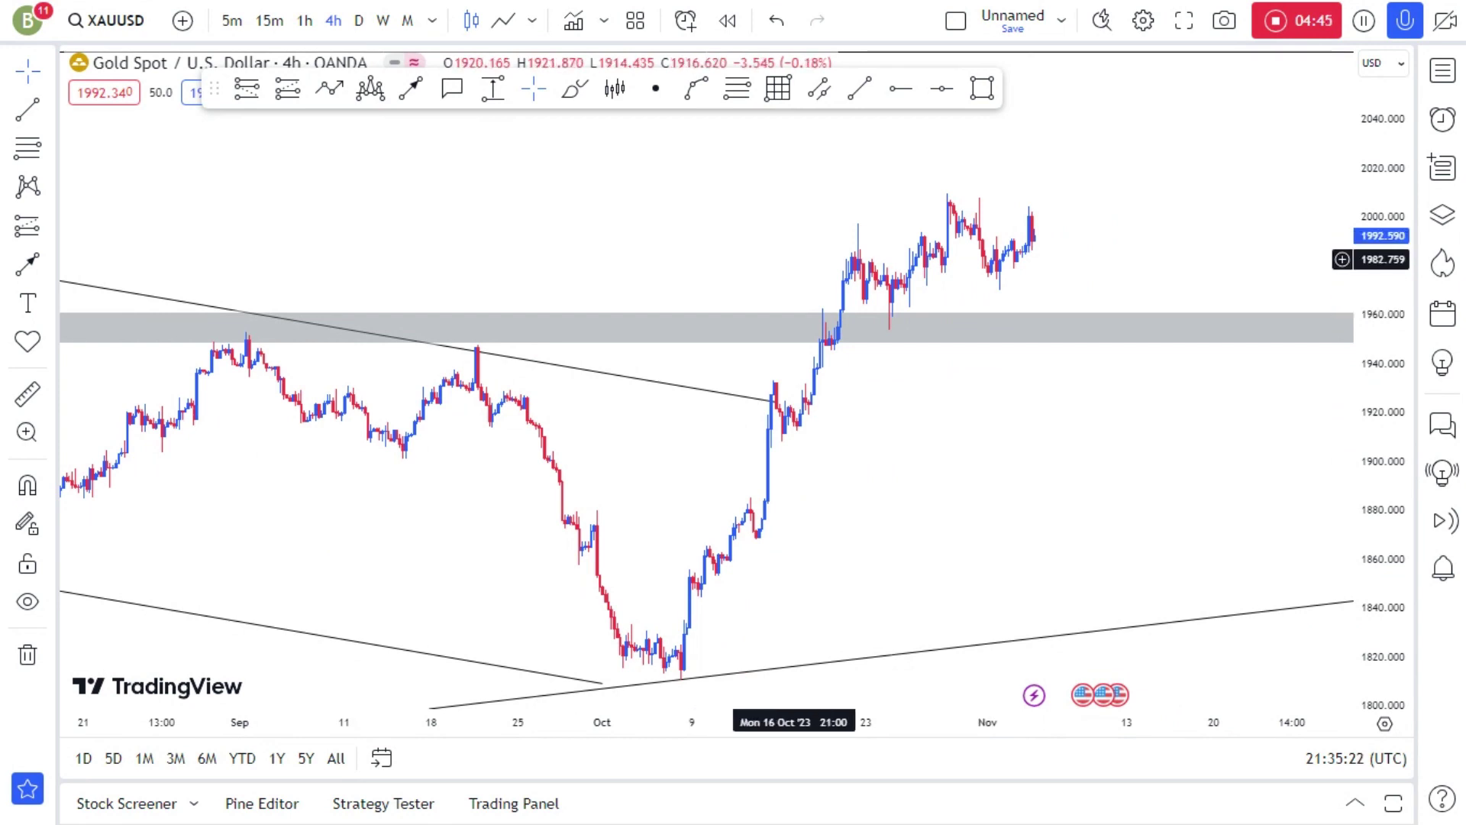
click(329, 88)
click(674, 661)
click(674, 661)
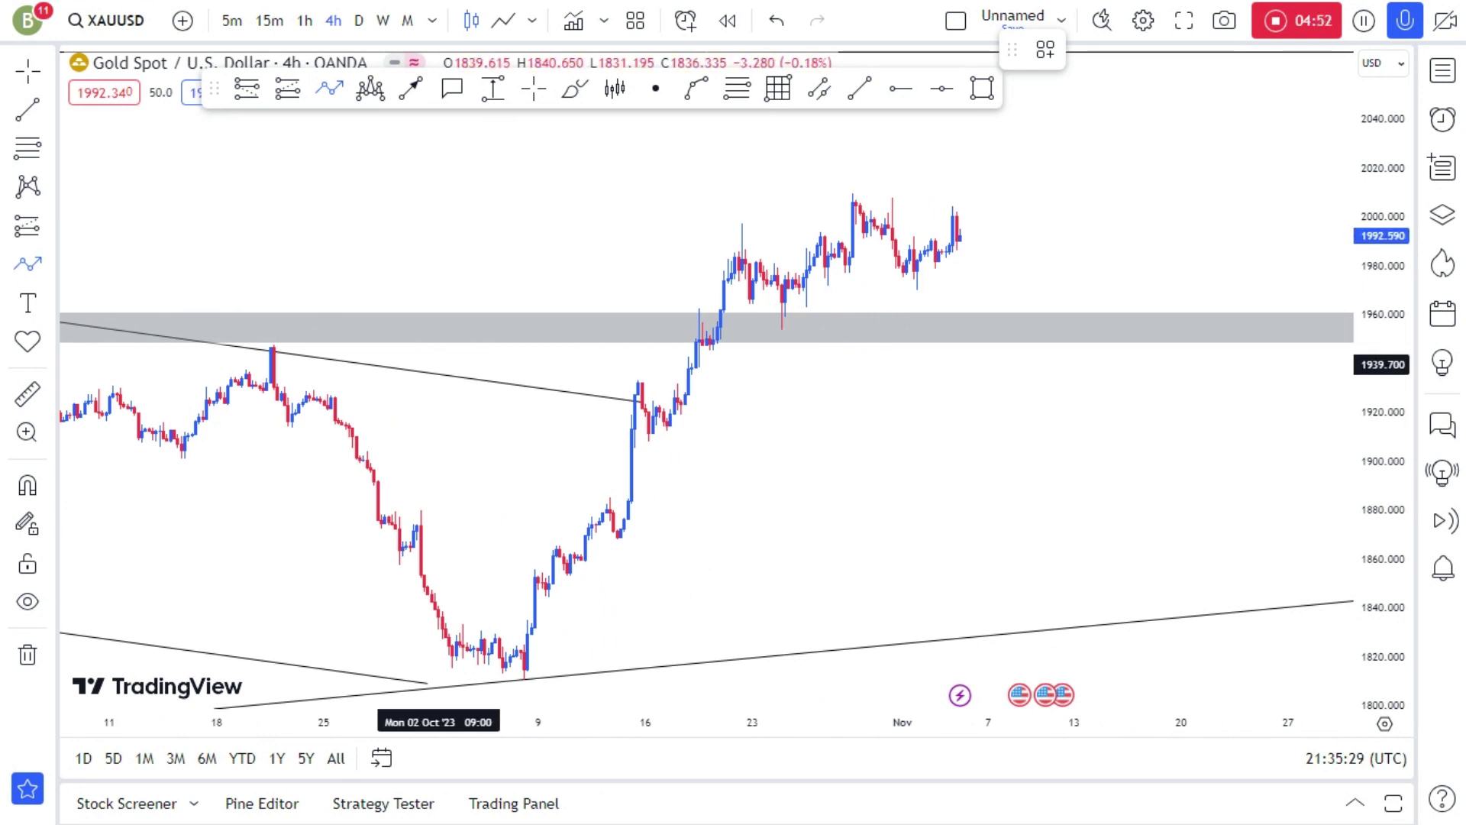
click(520, 661)
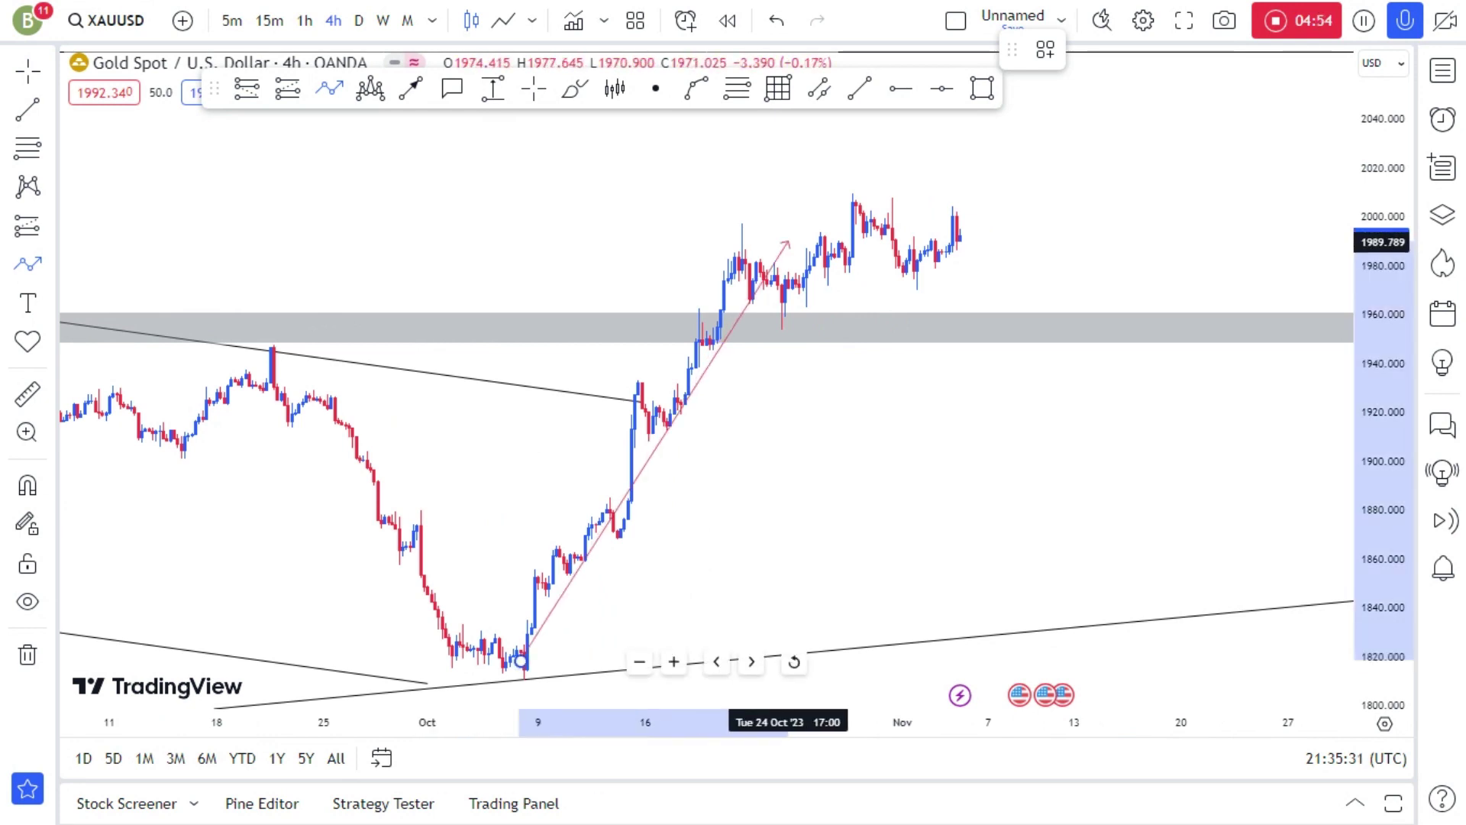
click(759, 247)
click(786, 317)
click(856, 199)
click(916, 289)
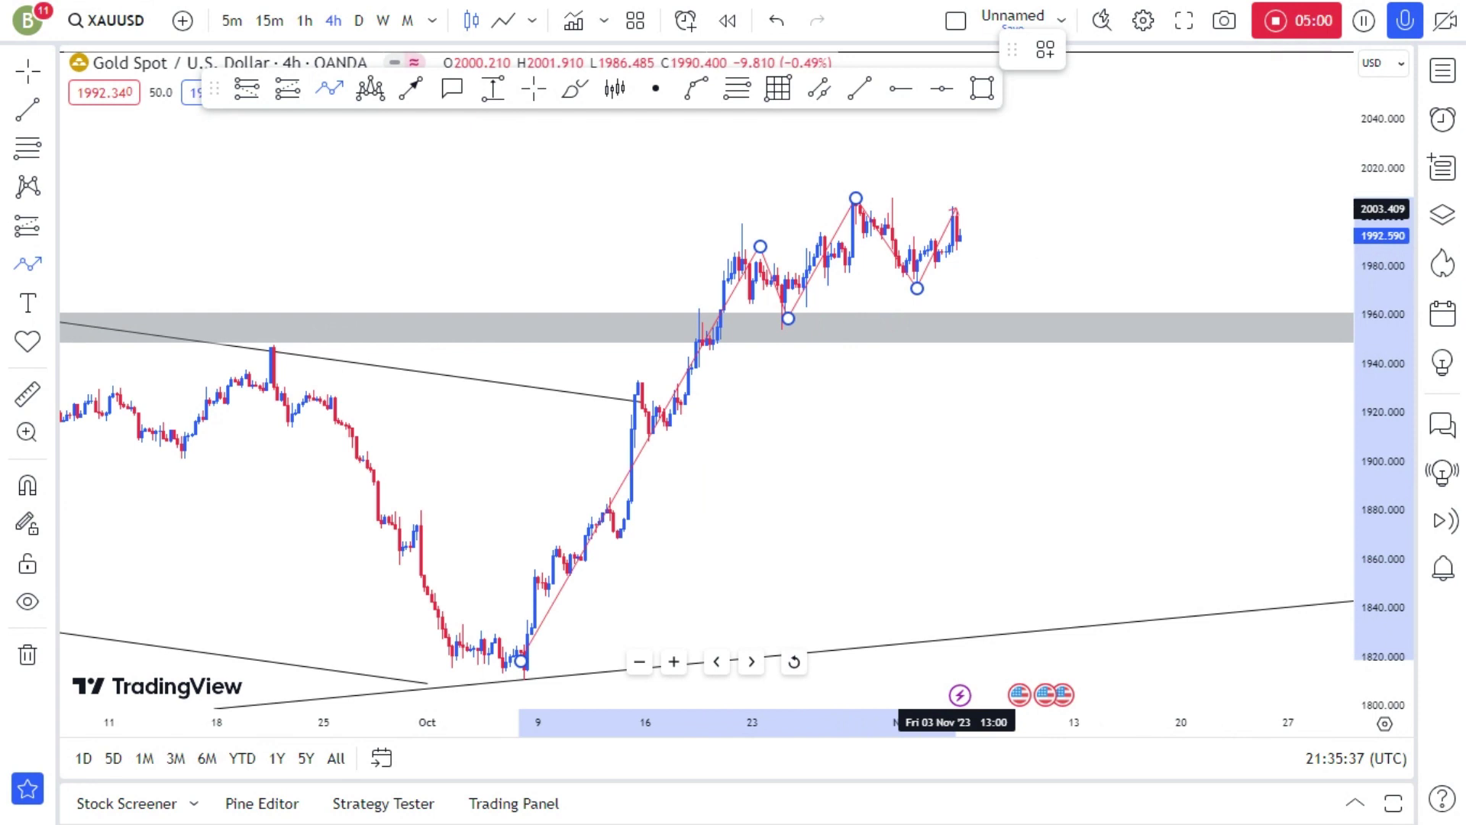
key(Escape)
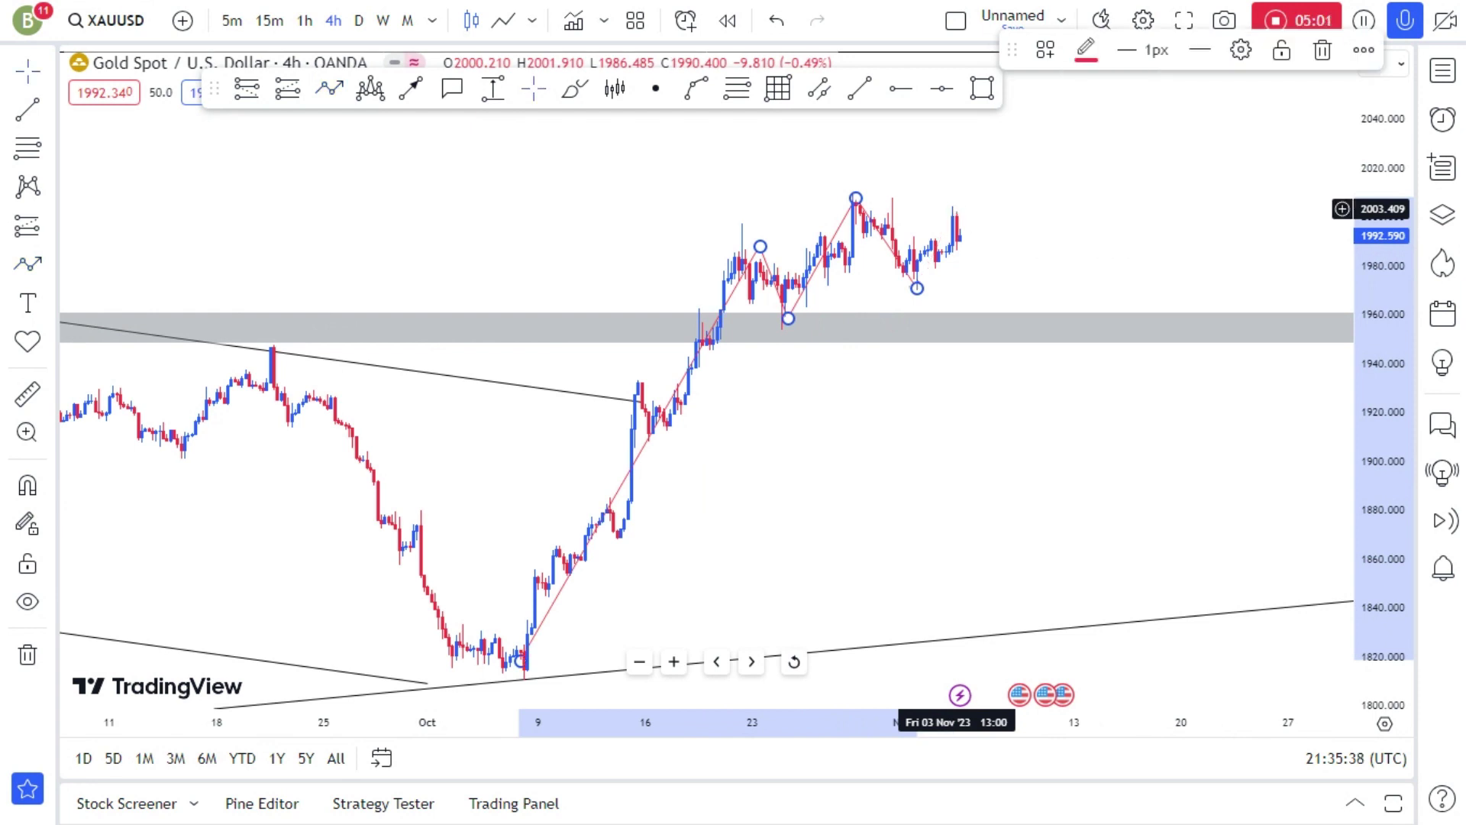
key(Delete)
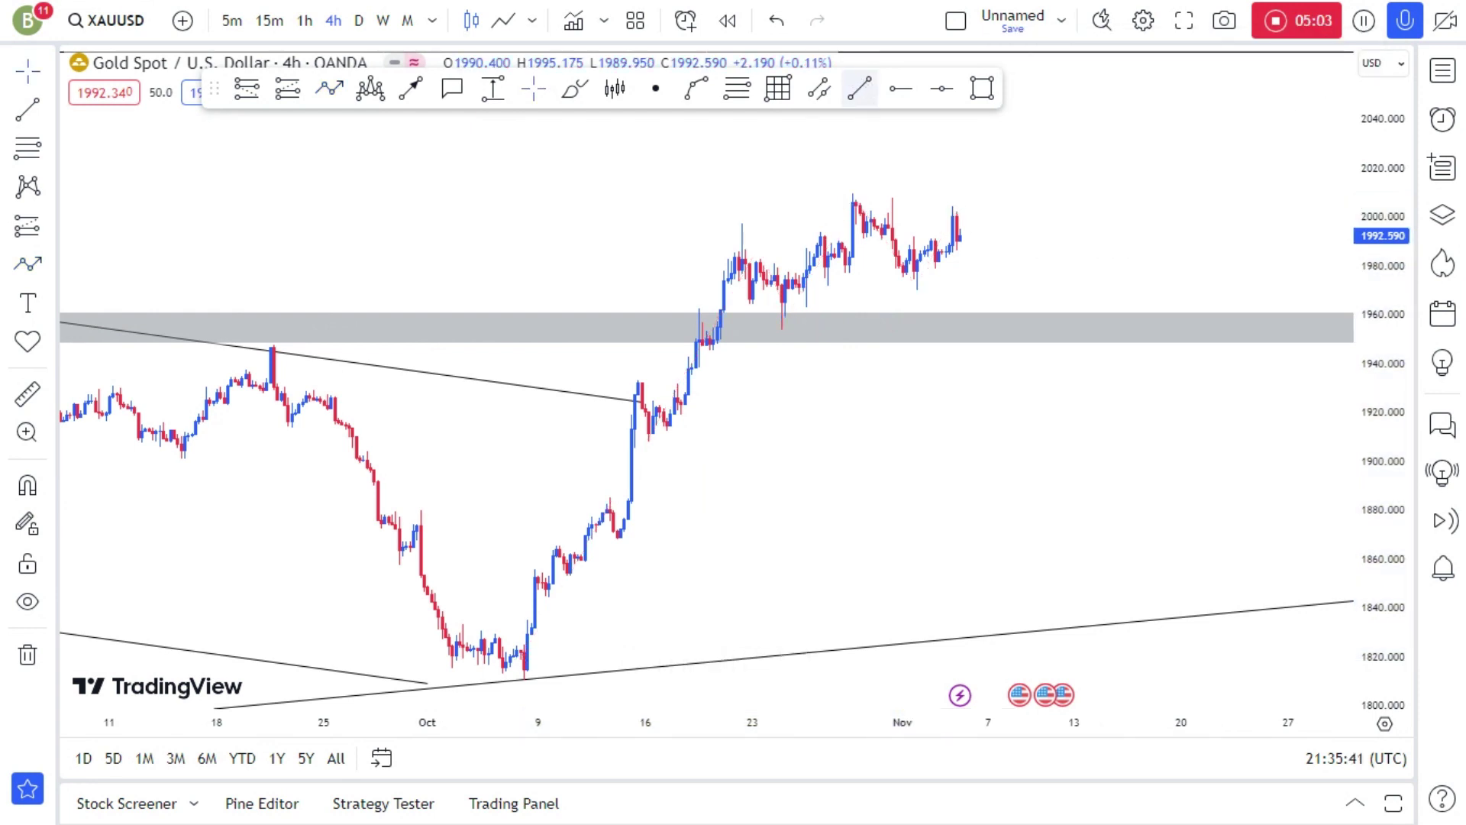
- Draw two rising trend lines around the recent candles: upper from about 1996 to 2023, lower from about 1954 to 1984
click(859, 87)
click(738, 226)
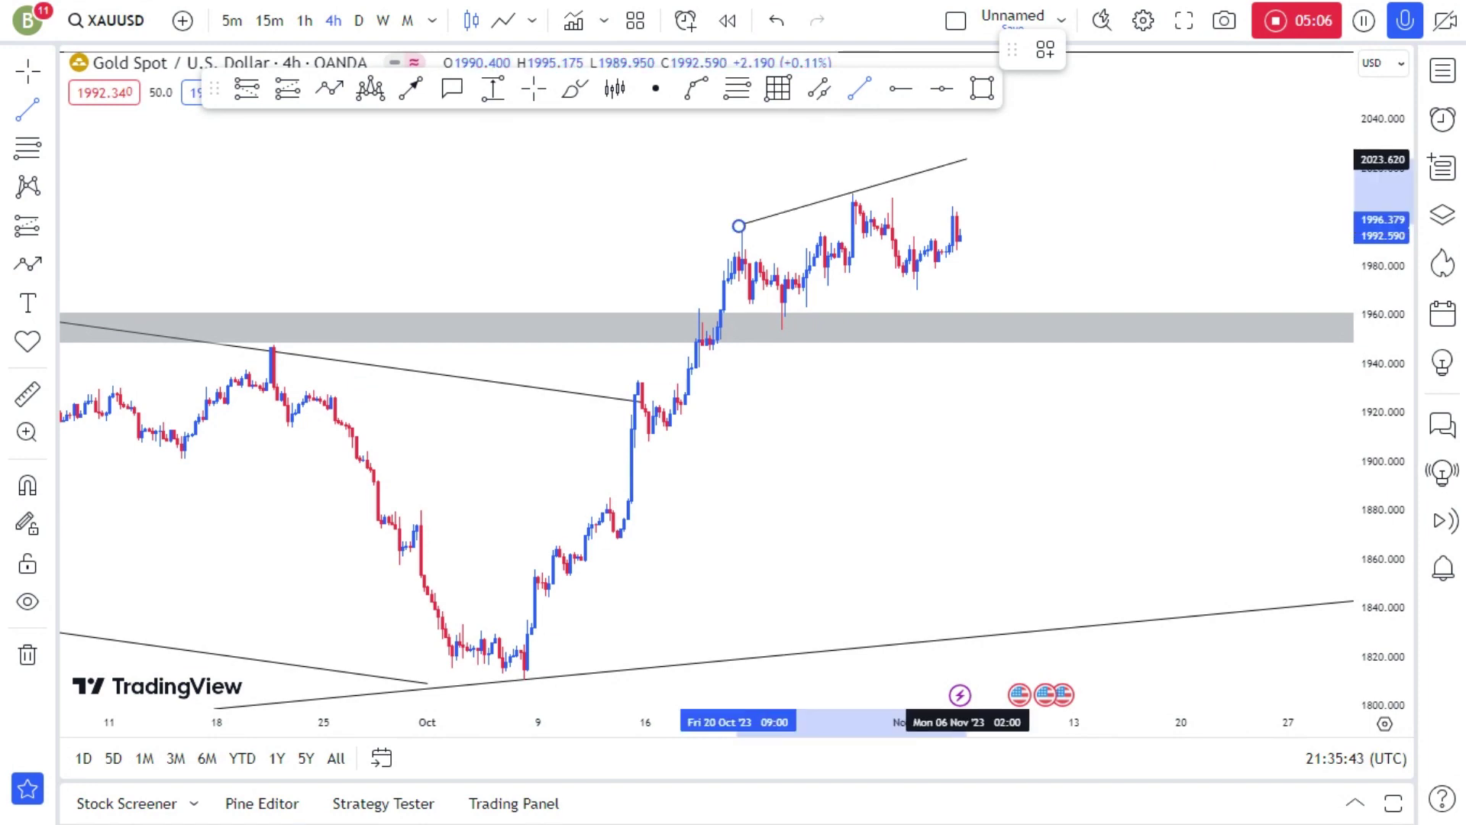
click(967, 162)
click(859, 88)
click(781, 330)
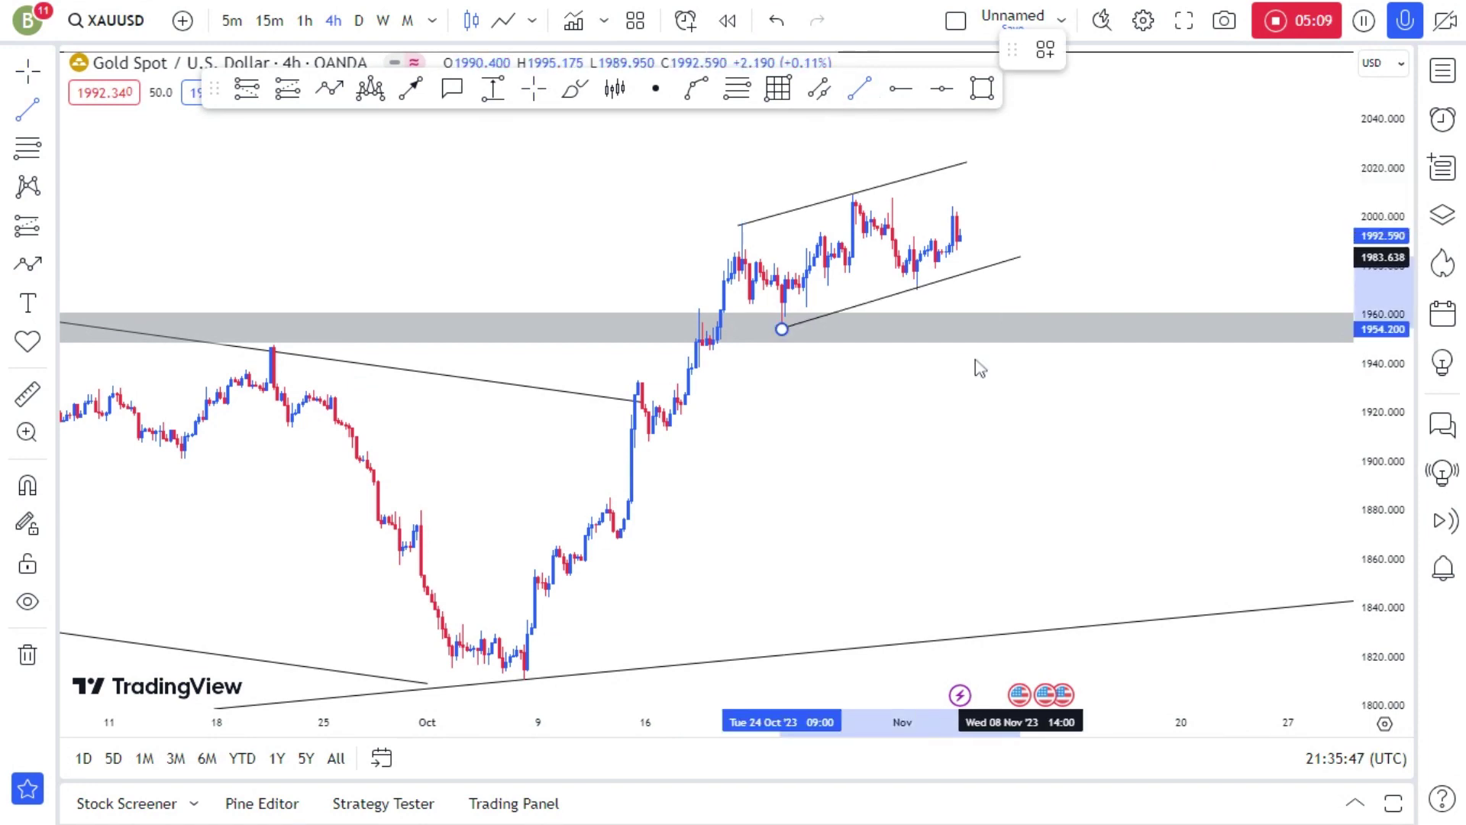
click(1020, 257)
- Delete the projected brush circle on the large channel's upper line near 2200
scroll(802, 407, down, 6)
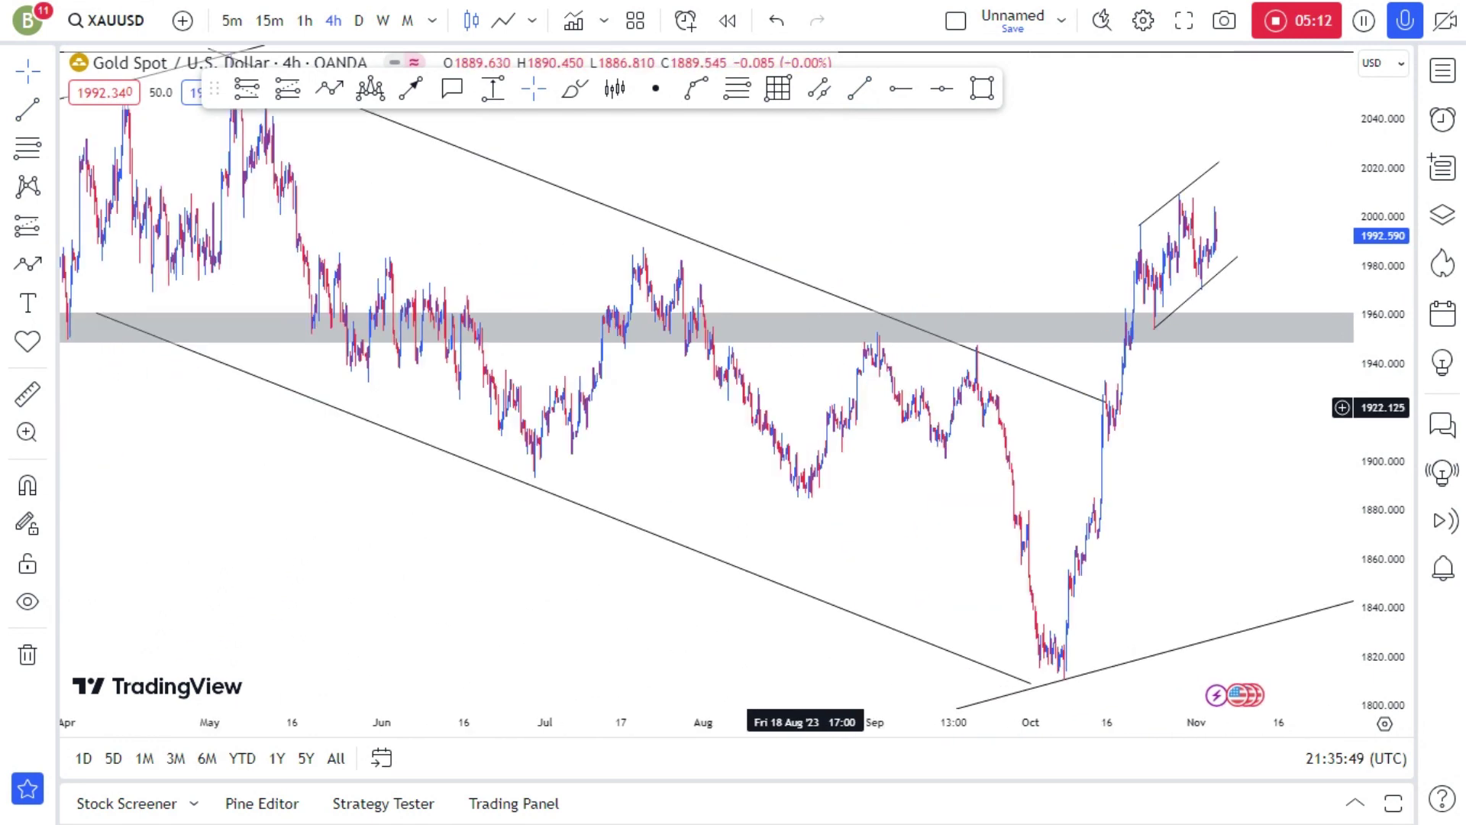
scroll(806, 407, down, 2)
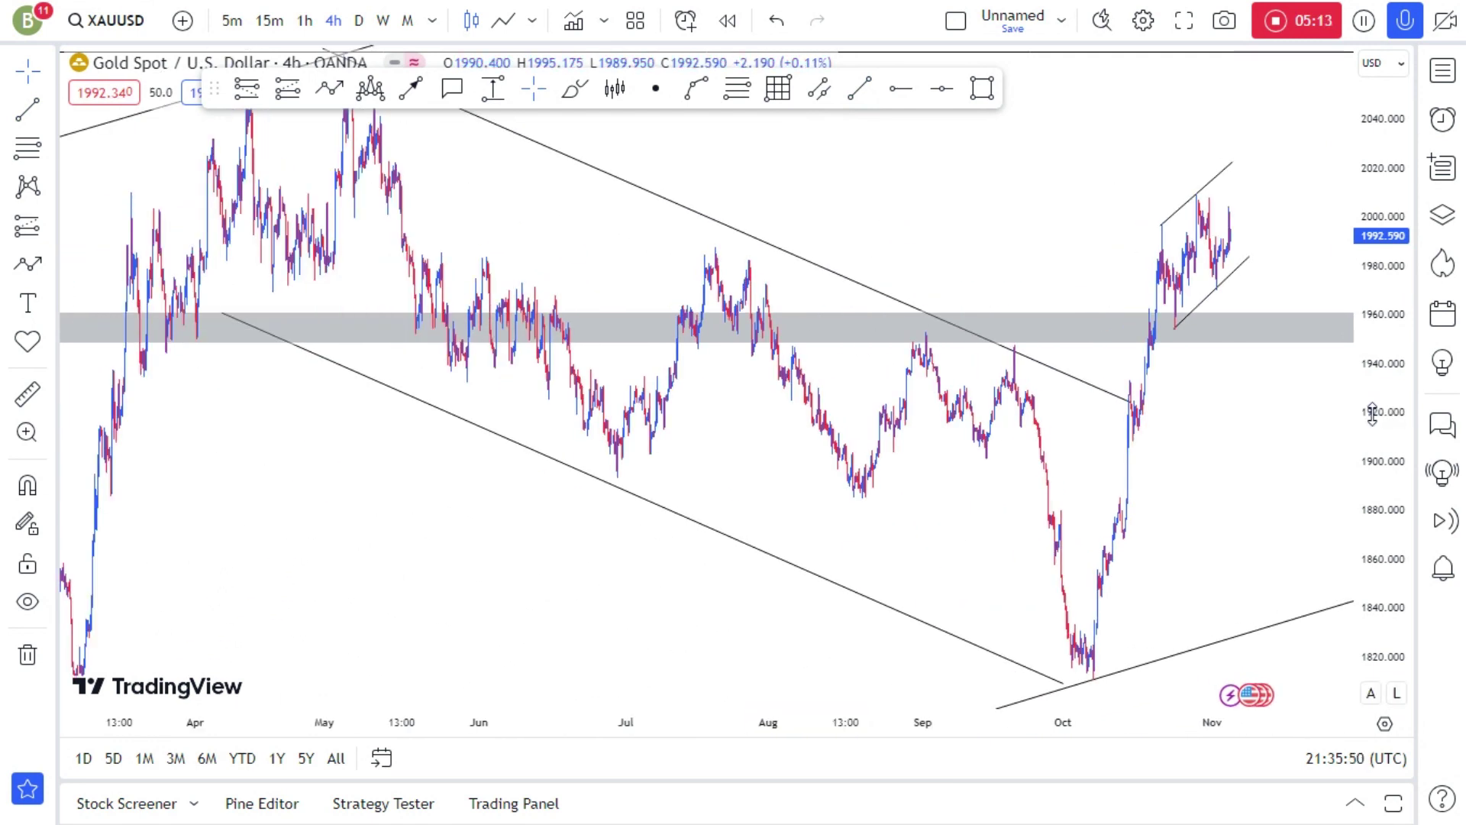
scroll(1372, 415, down, 3)
drag(1191, 436, 975, 584)
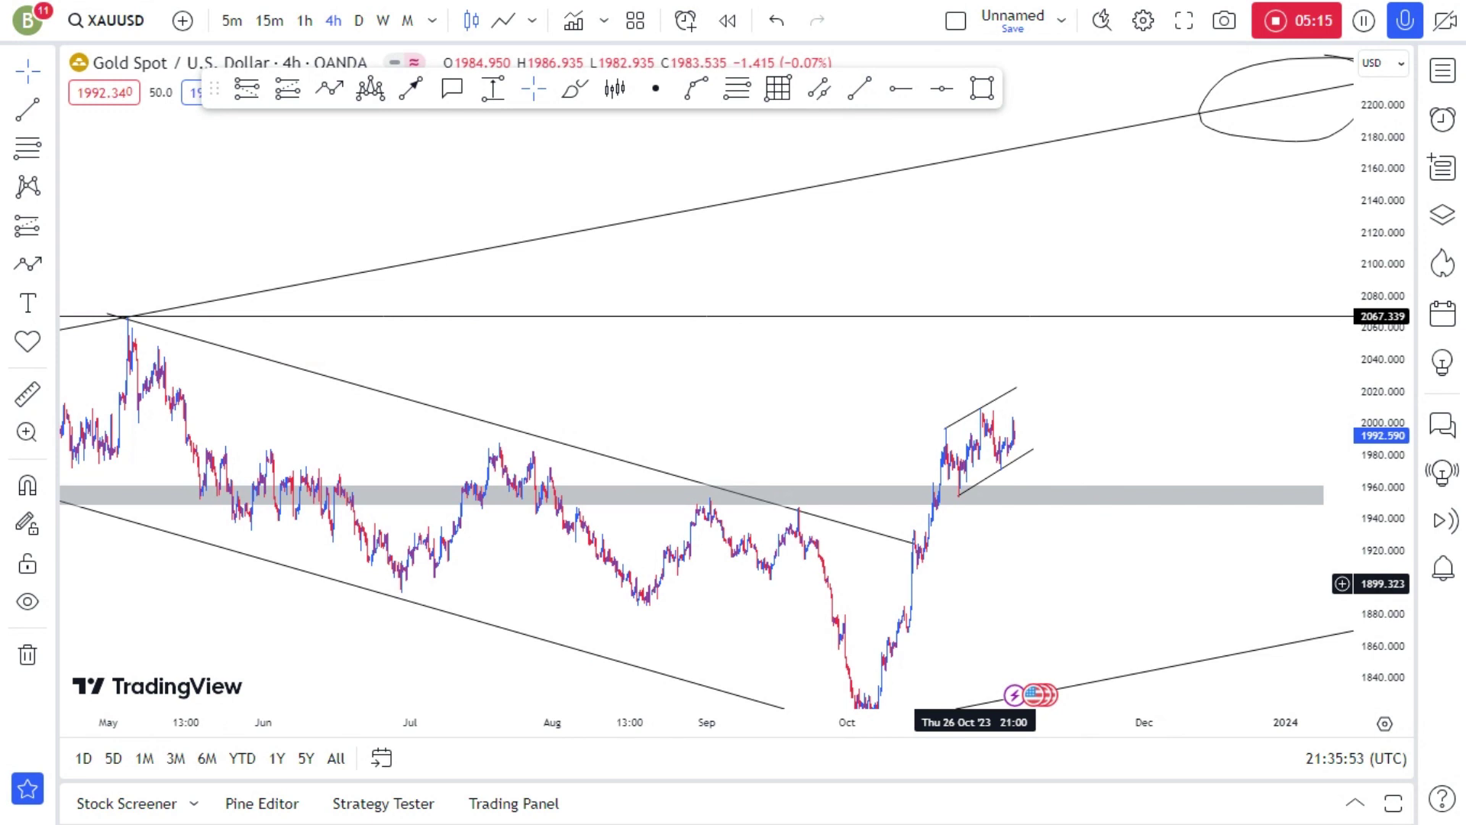
click(1254, 143)
click(1279, 50)
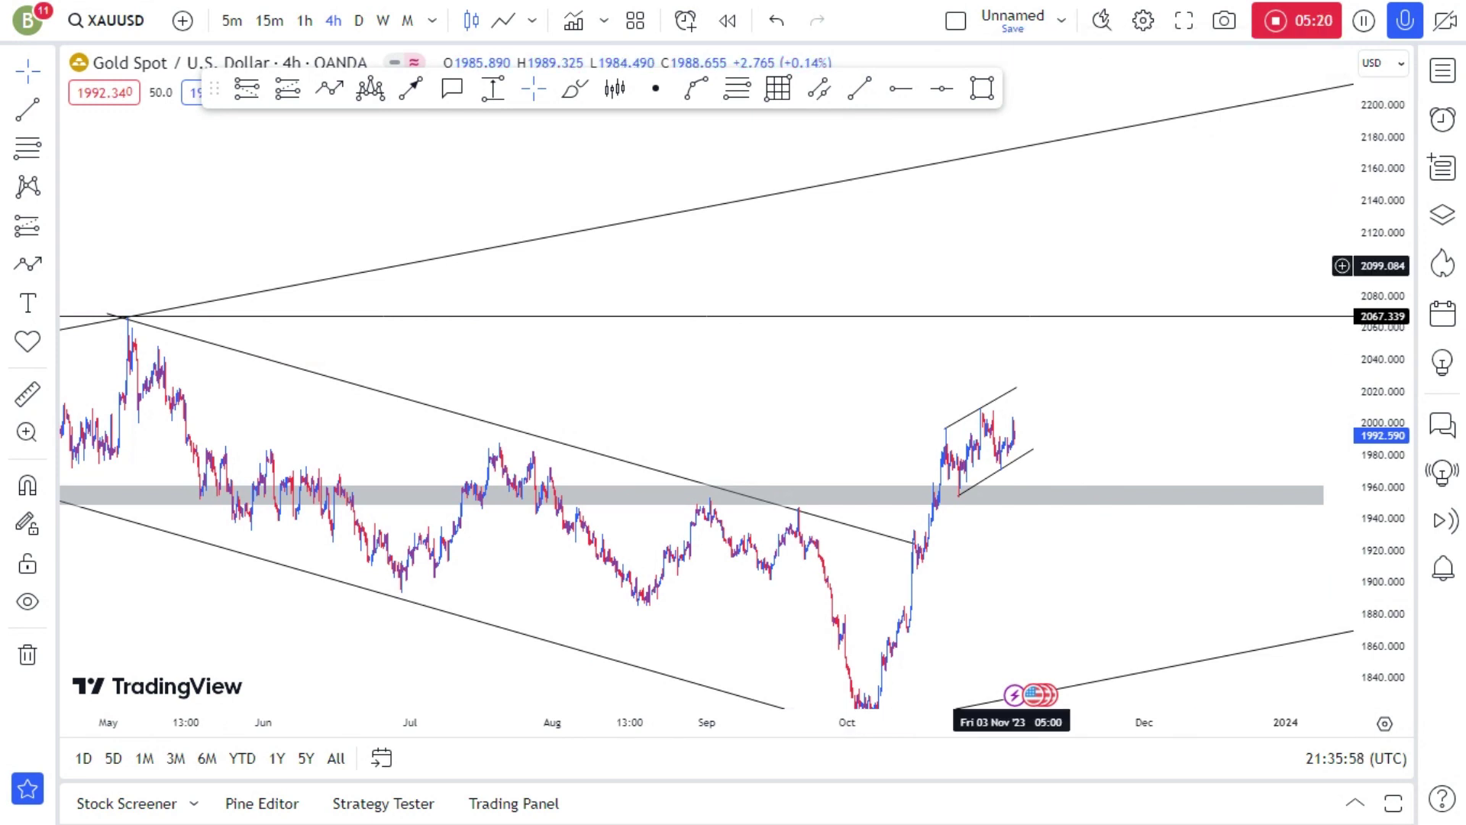
- Switch the chart to the 1-hour timeframe
scroll(1011, 262, down, 1)
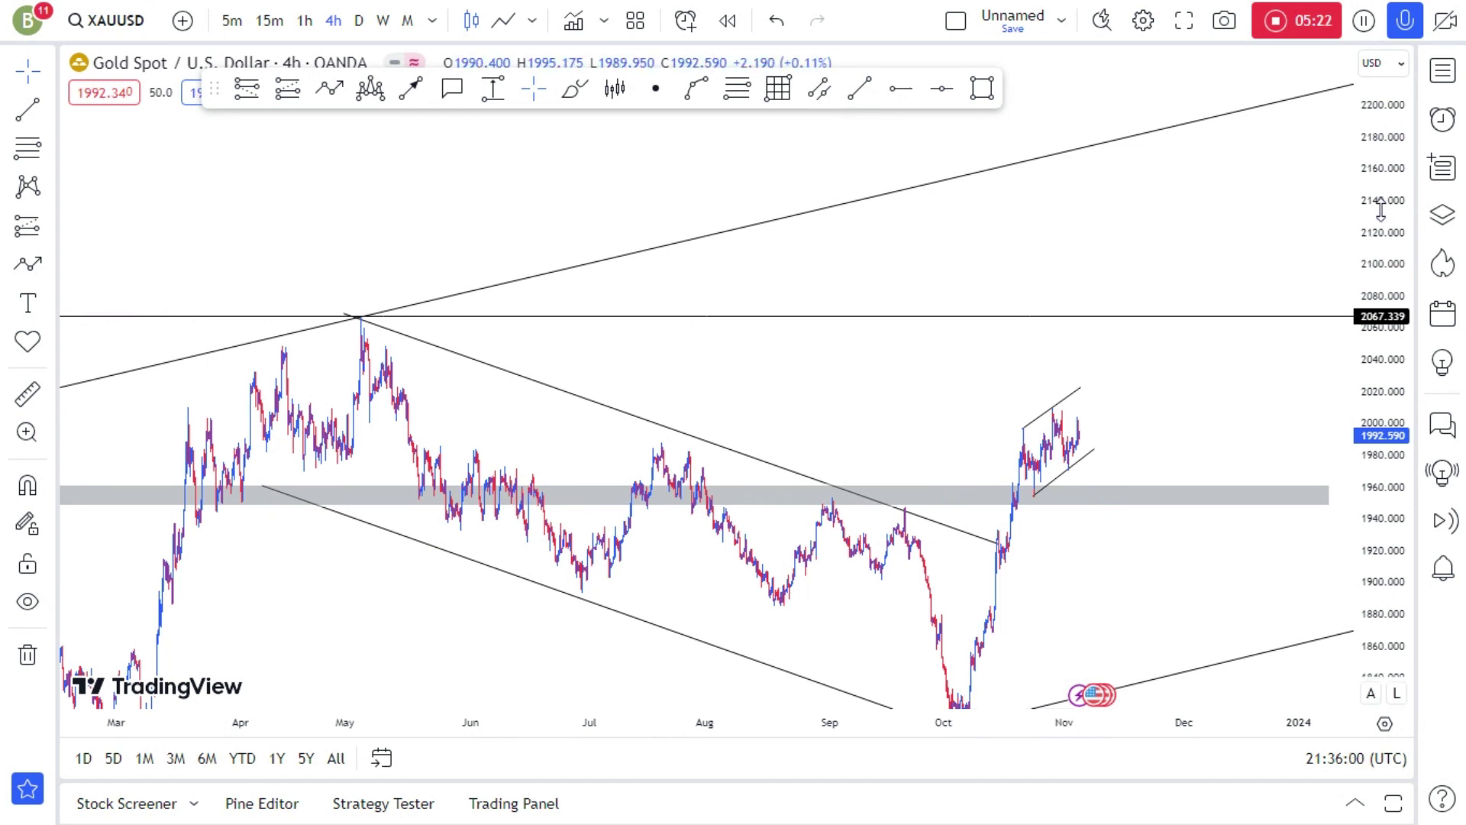
drag(1379, 212, 1379, 290)
click(304, 20)
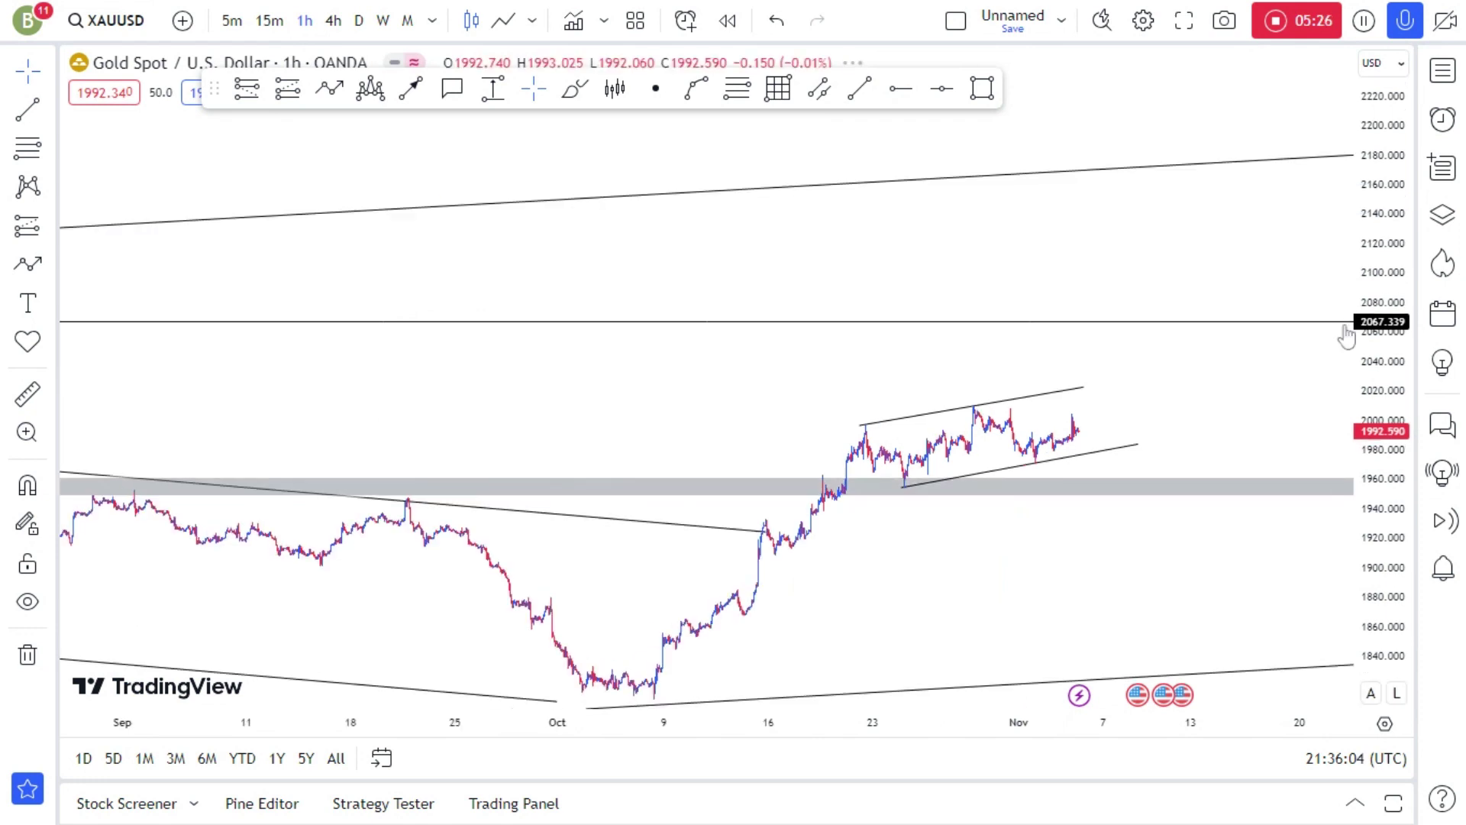
- Circle the small rising channel's first upper touch, at about 1997 on 20 October, with the brush
scroll(1022, 425, up, 5)
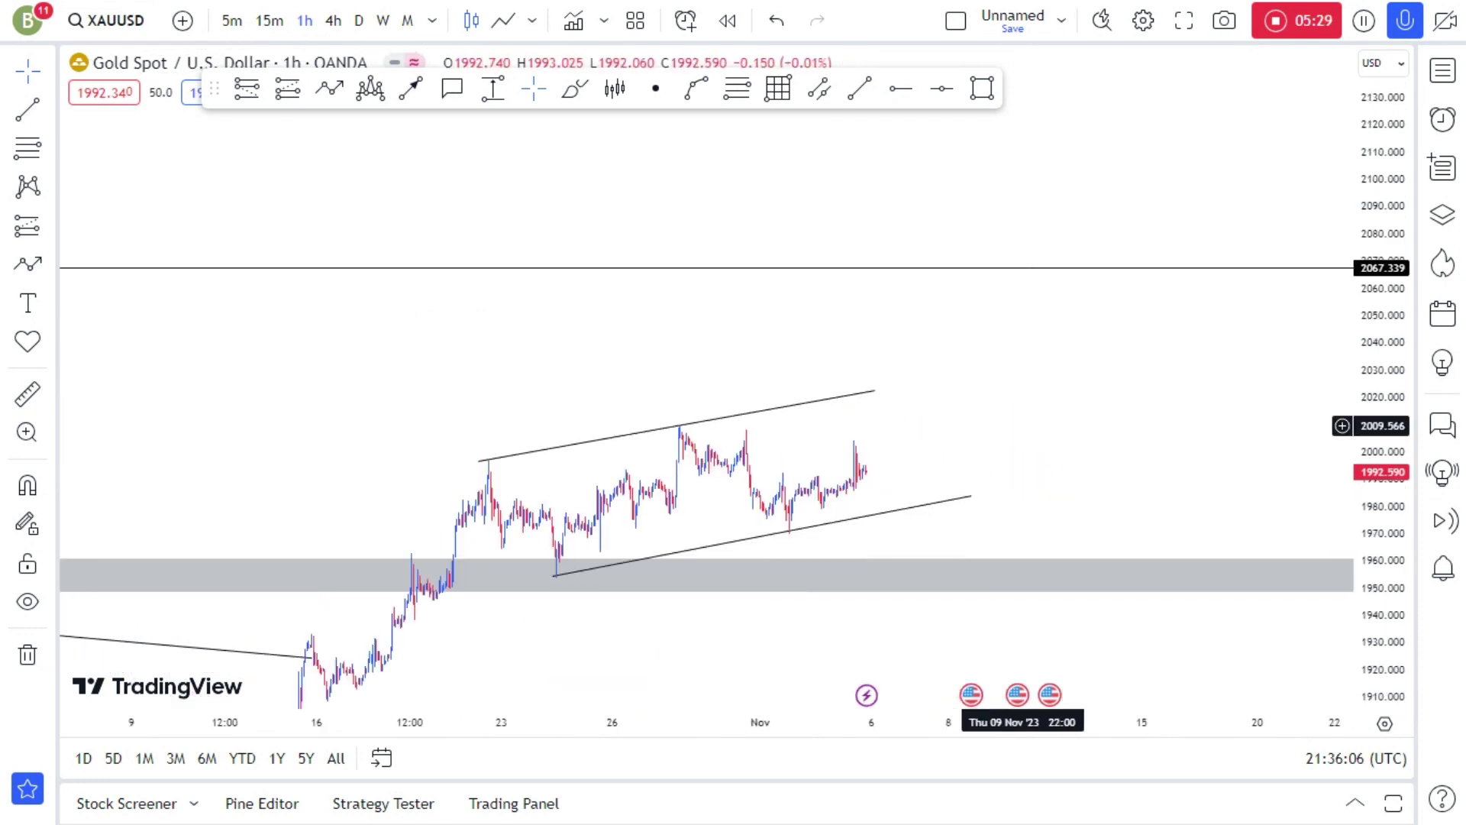
scroll(1022, 425, up, 4)
scroll(1074, 484, up, 5)
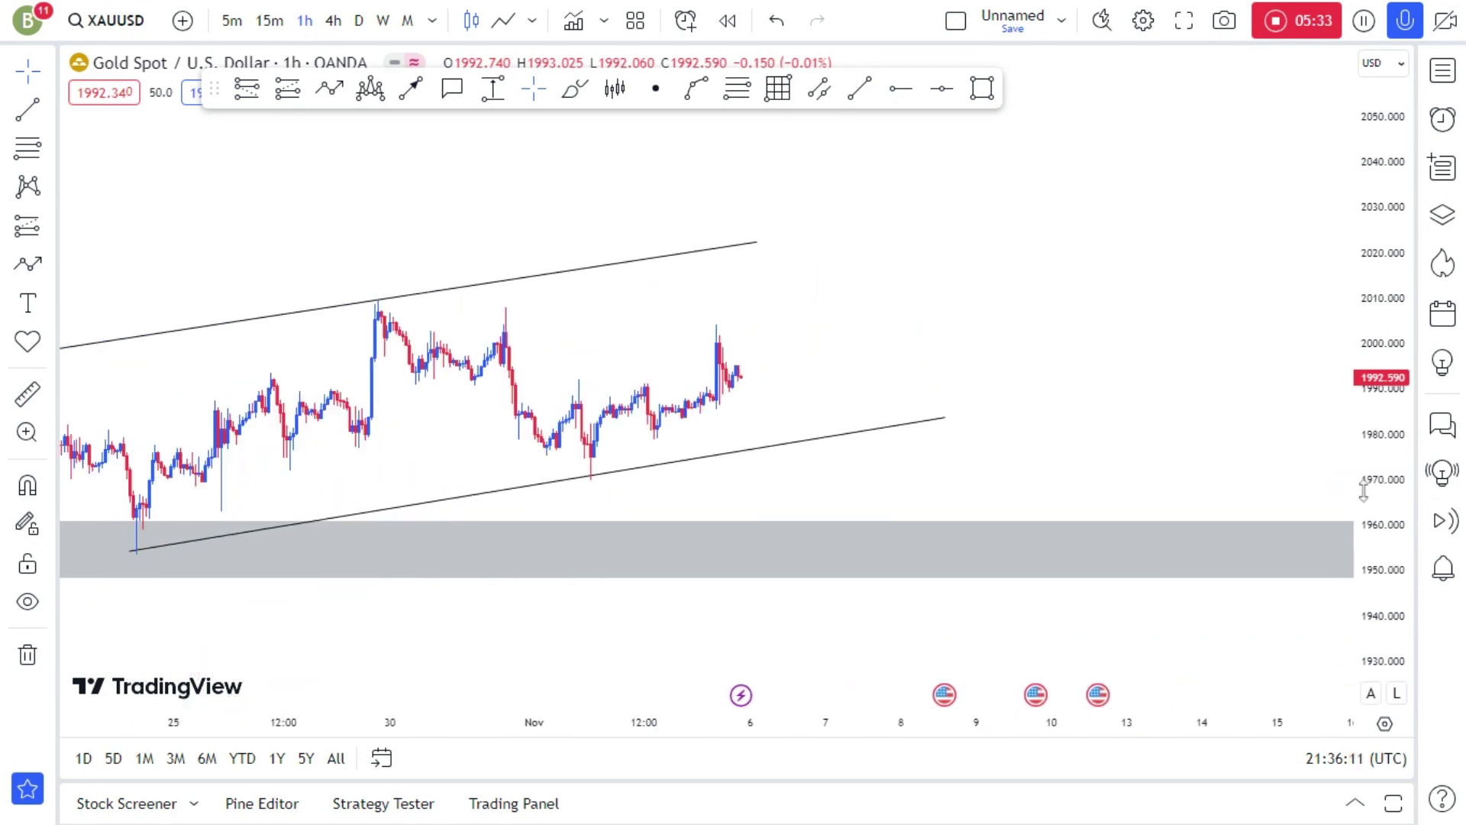
drag(1363, 490, 1363, 341)
scroll(878, 374, down, 2)
mouse_move(1022, 432)
mouse_down()
mouse_move(1016, 450)
mouse_move(1032, 442)
mouse_up()
scroll(1031, 535, up, 2)
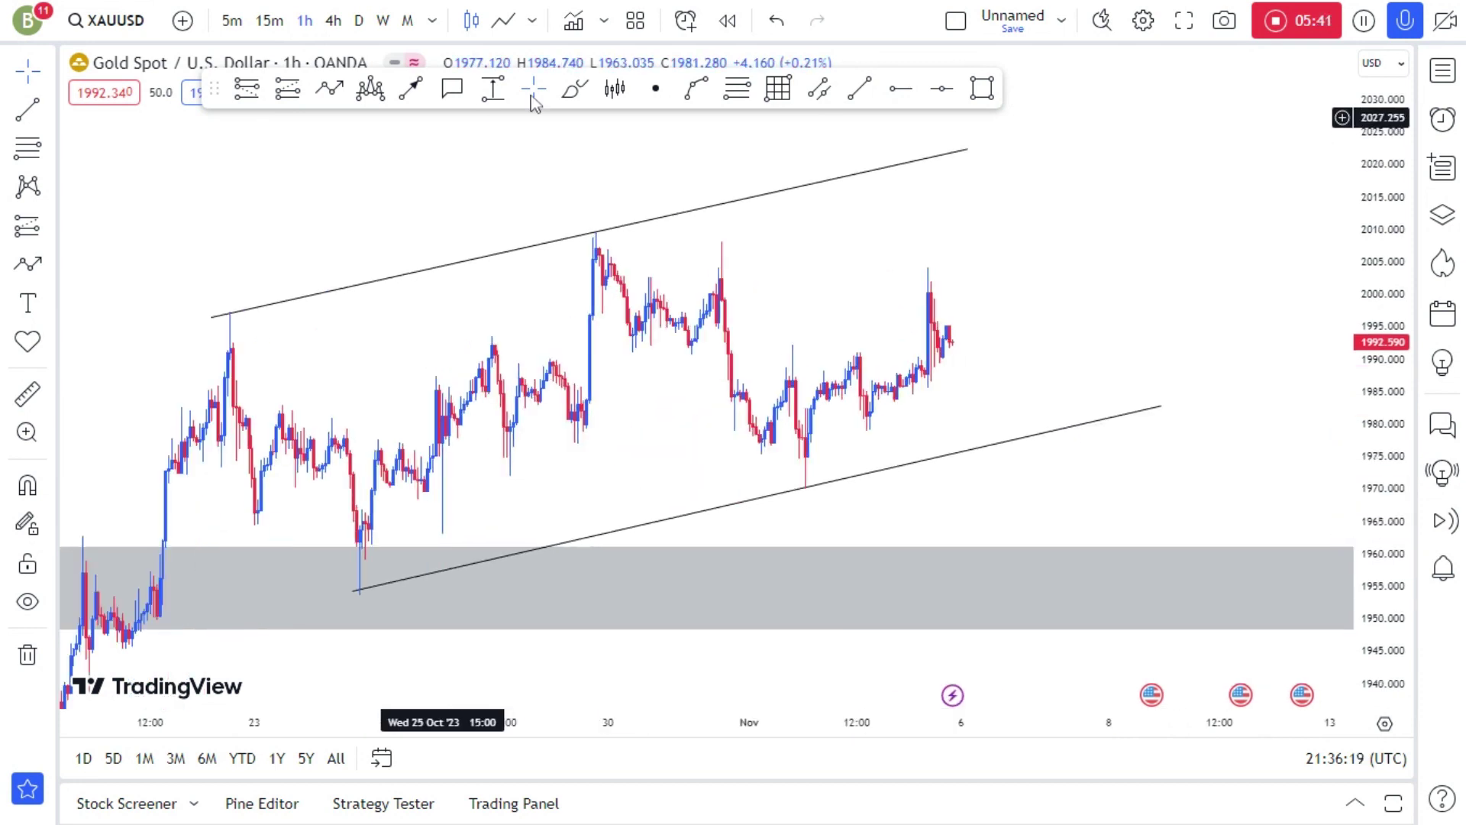
click(574, 88)
drag(241, 296, 243, 302)
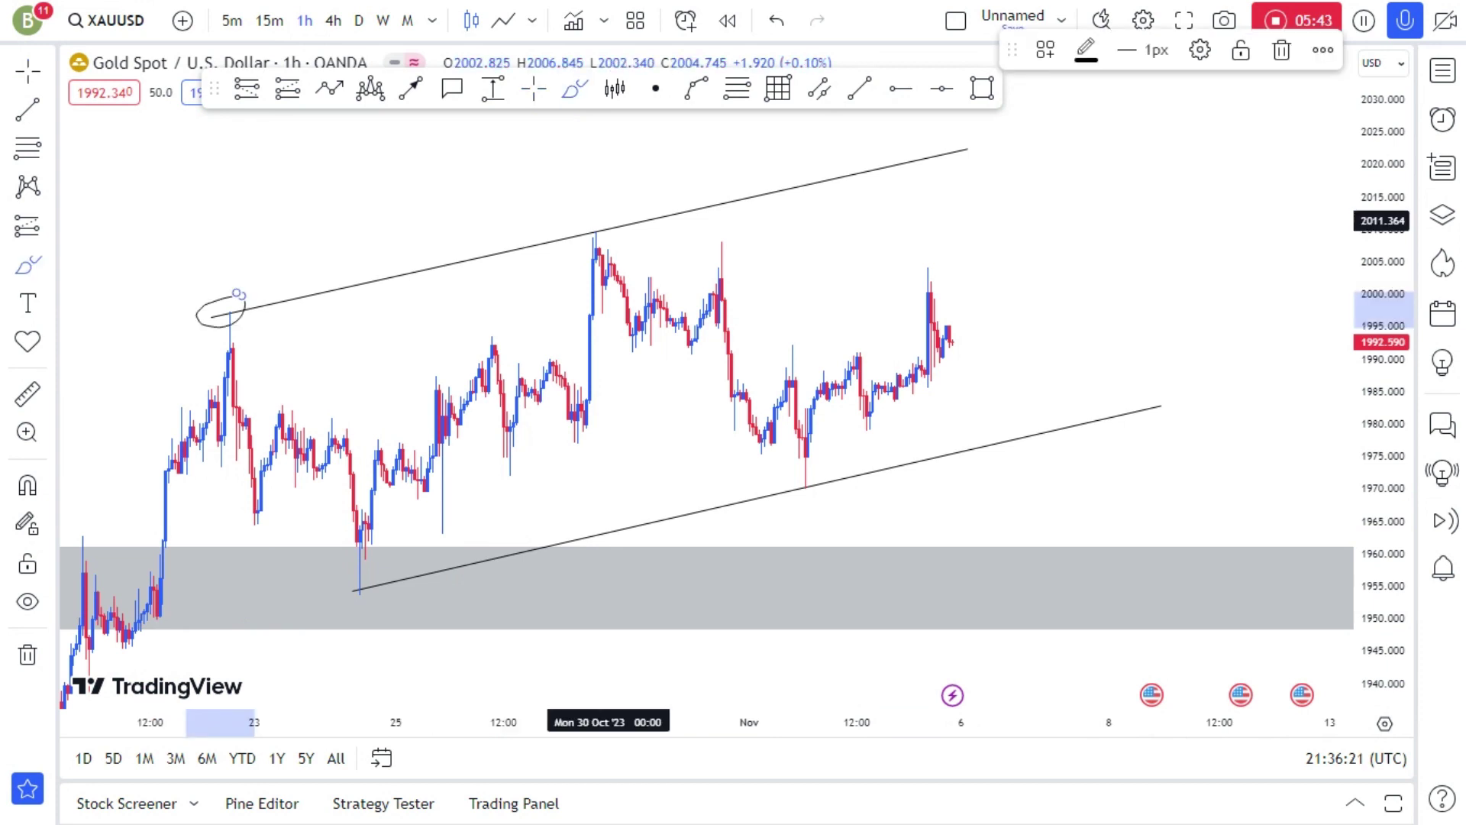
- Brush circles on the channel's other three touches and two descending lines around the early-November pullback, and undo all five strokes
drag(599, 220, 604, 222)
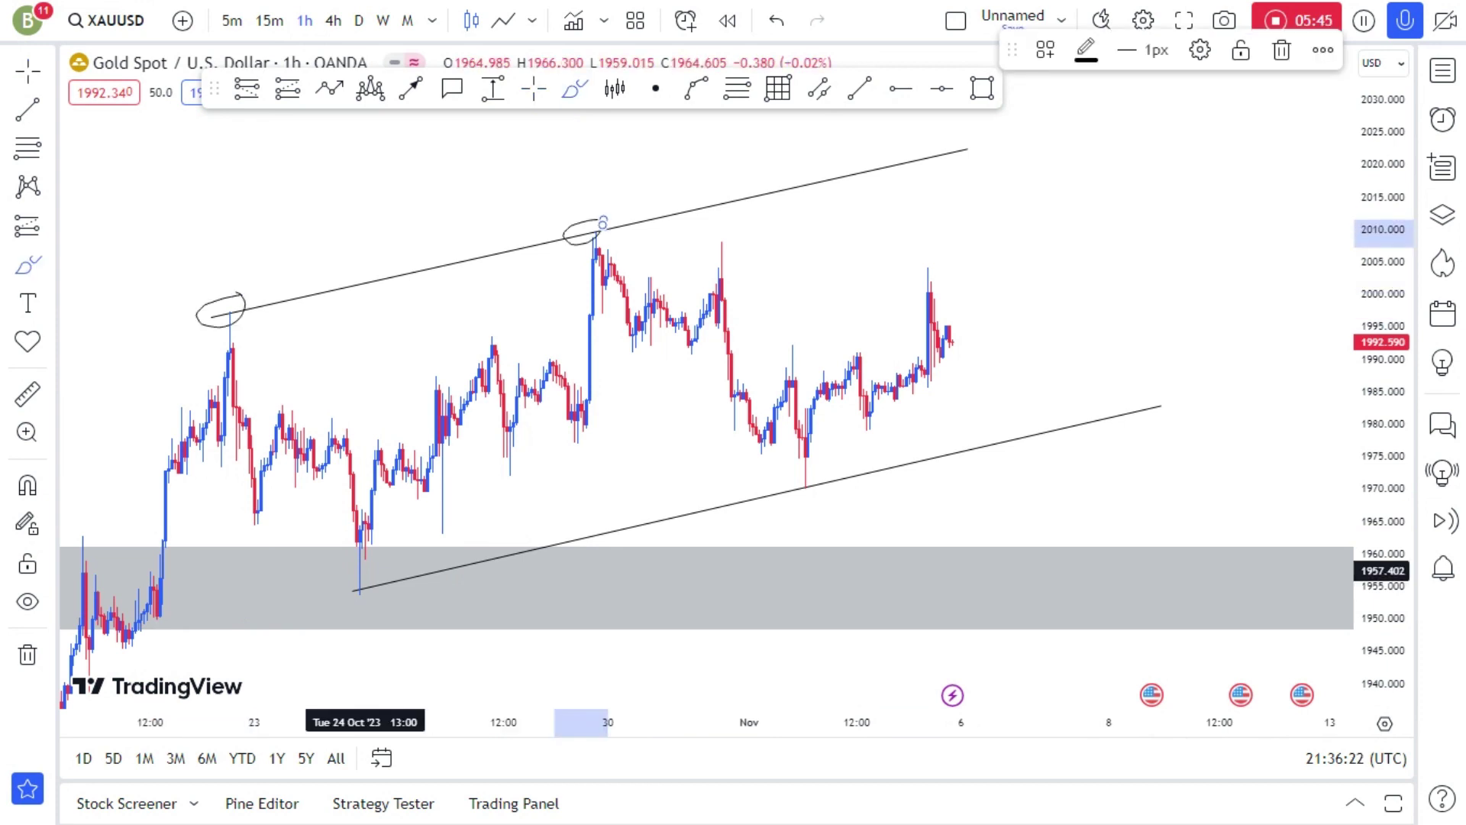
drag(362, 570, 378, 567)
mouse_move(818, 475)
mouse_down()
mouse_move(794, 494)
mouse_move(817, 474)
mouse_up()
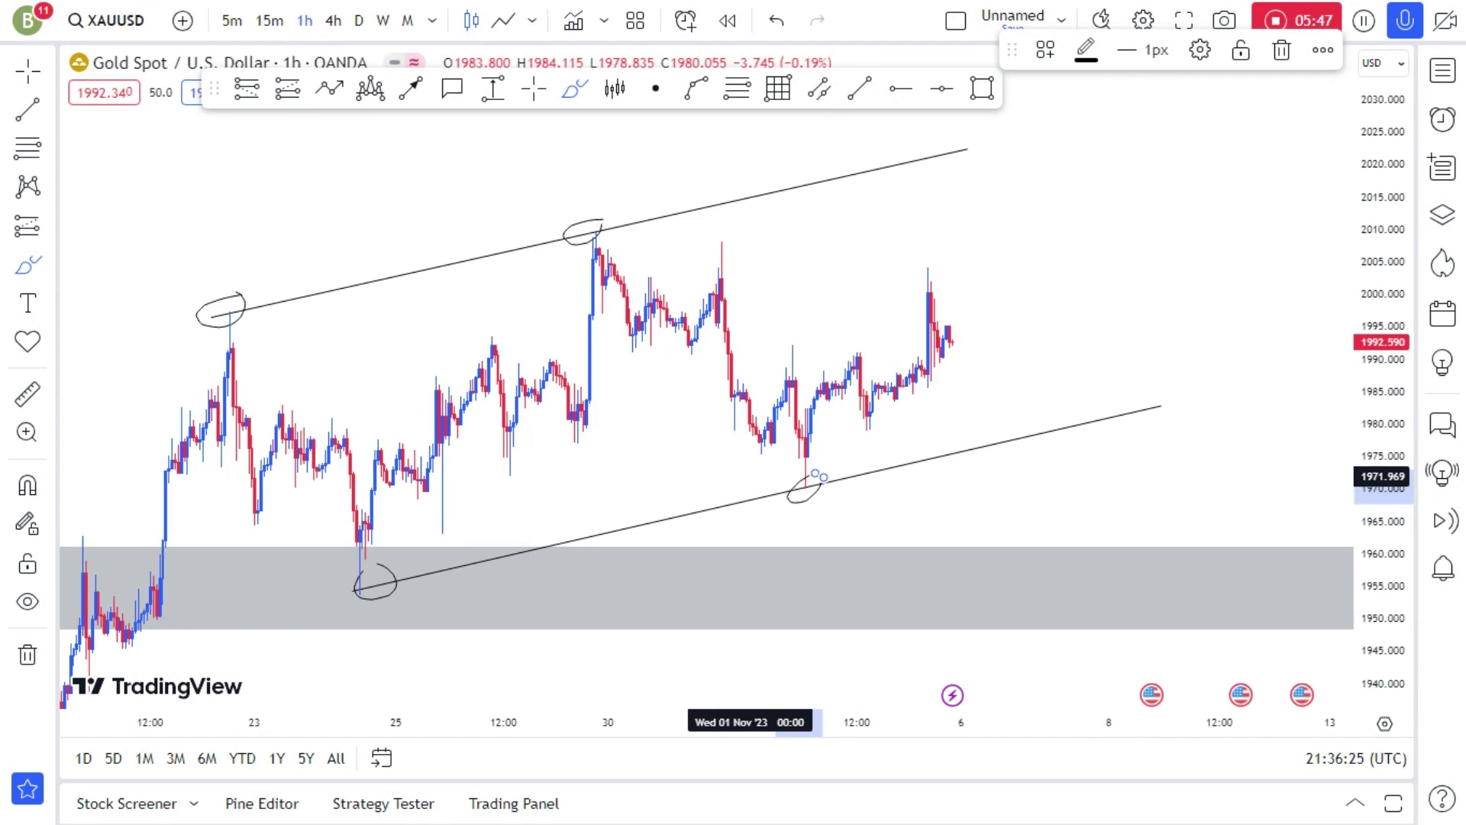
drag(721, 248, 855, 374)
drag(638, 340, 817, 463)
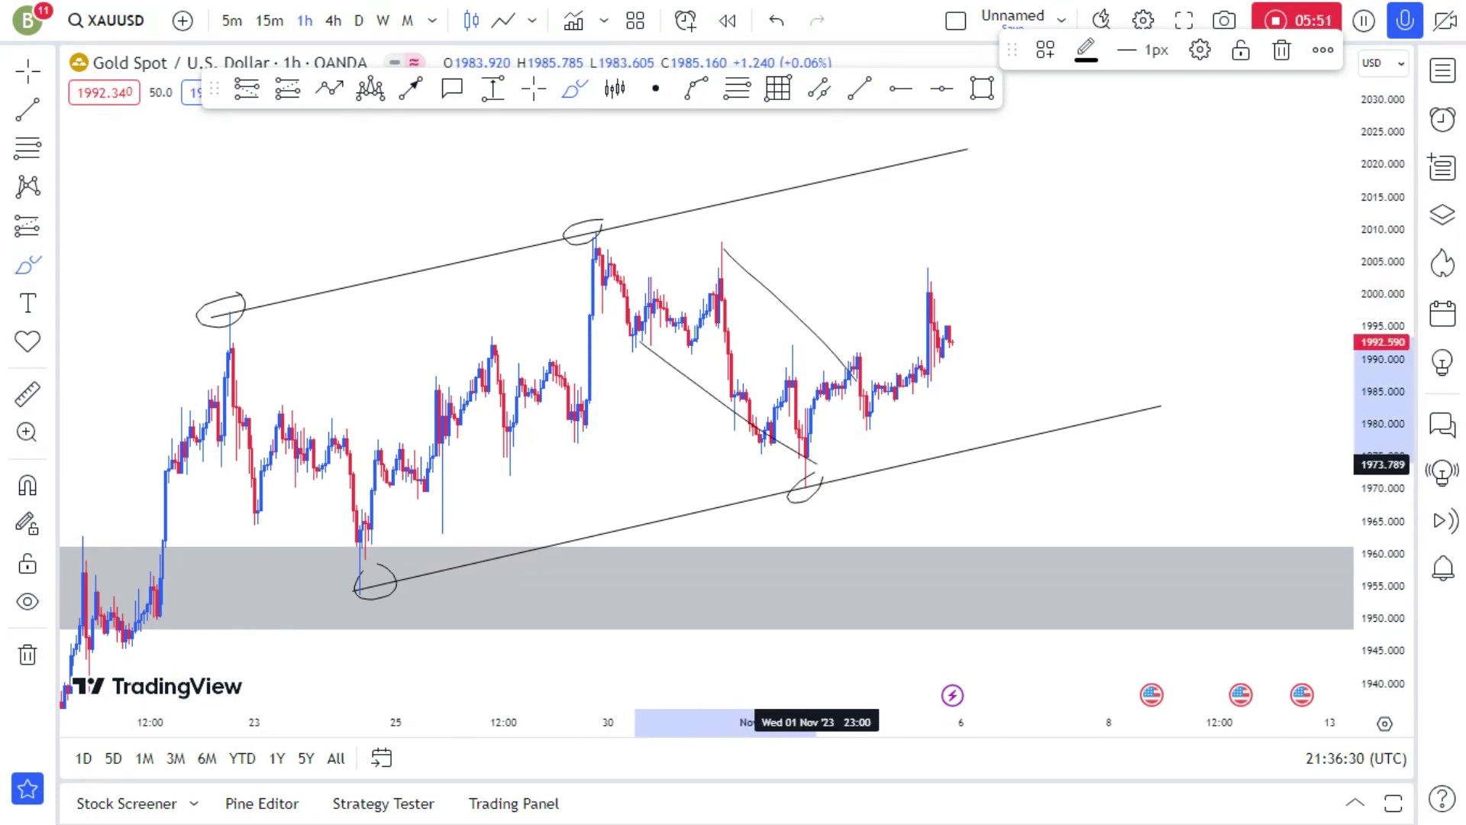
click(780, 23)
click(780, 23)
click(778, 23)
click(779, 22)
click(779, 23)
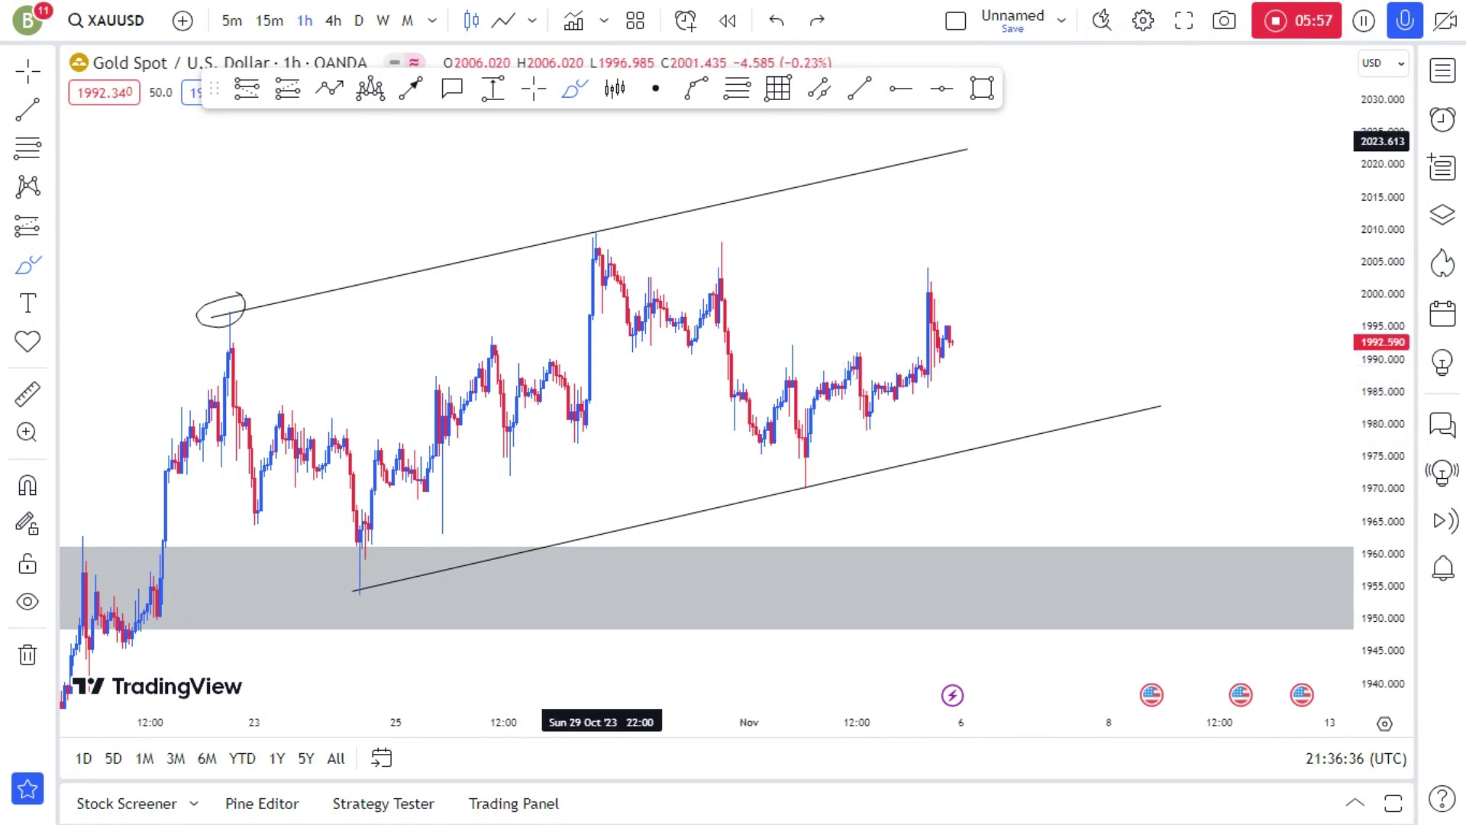
- Draw a thin horizontal rectangle zone at about 1984 from 20 October to just past 8 November
click(982, 89)
click(190, 409)
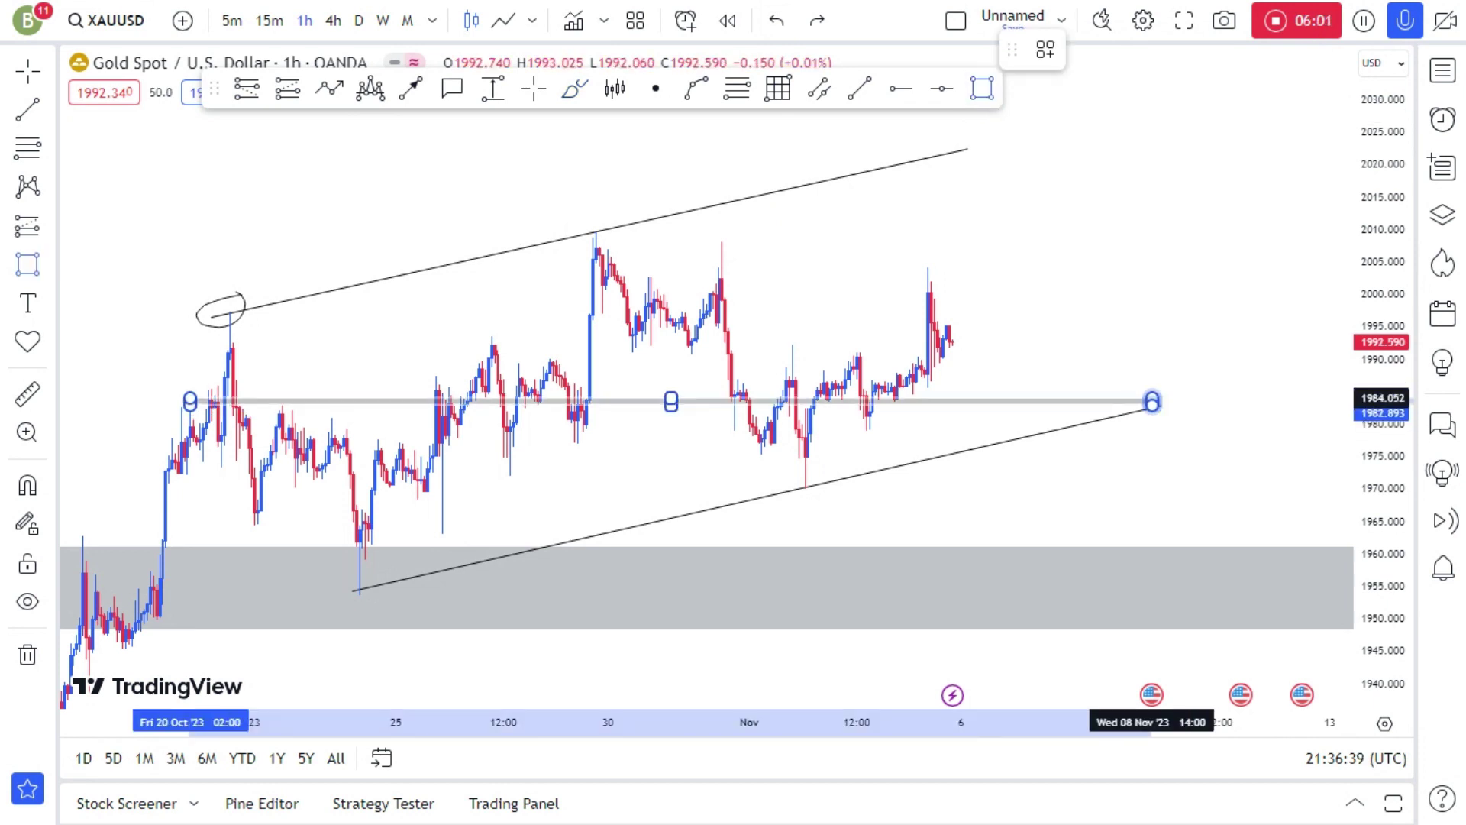
click(1185, 394)
drag(1099, 334, 1060, 350)
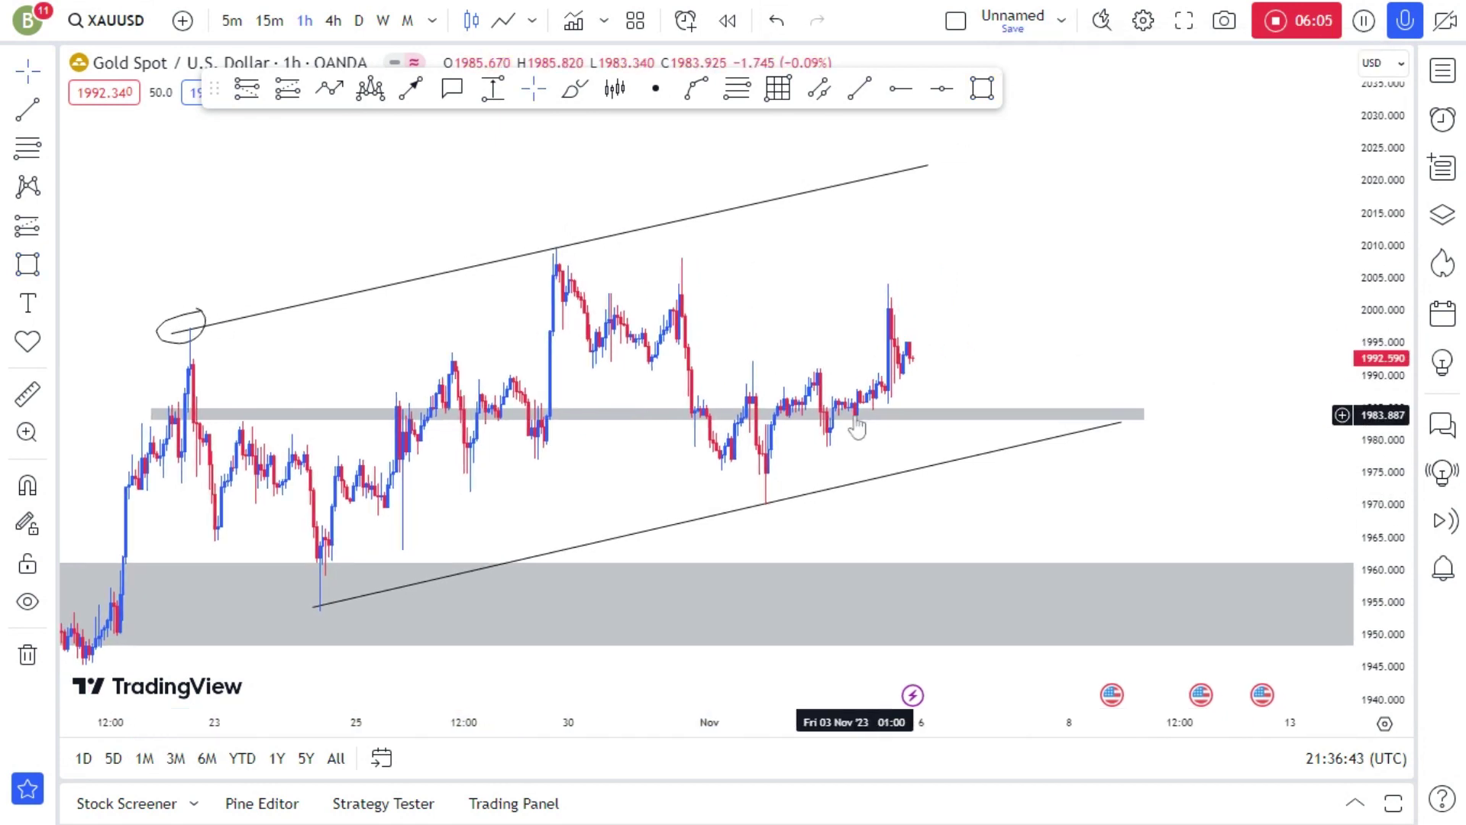
- Draw a second thin rectangle zone from 20 October to 10 November and shift it down to about 1997
click(982, 90)
click(188, 326)
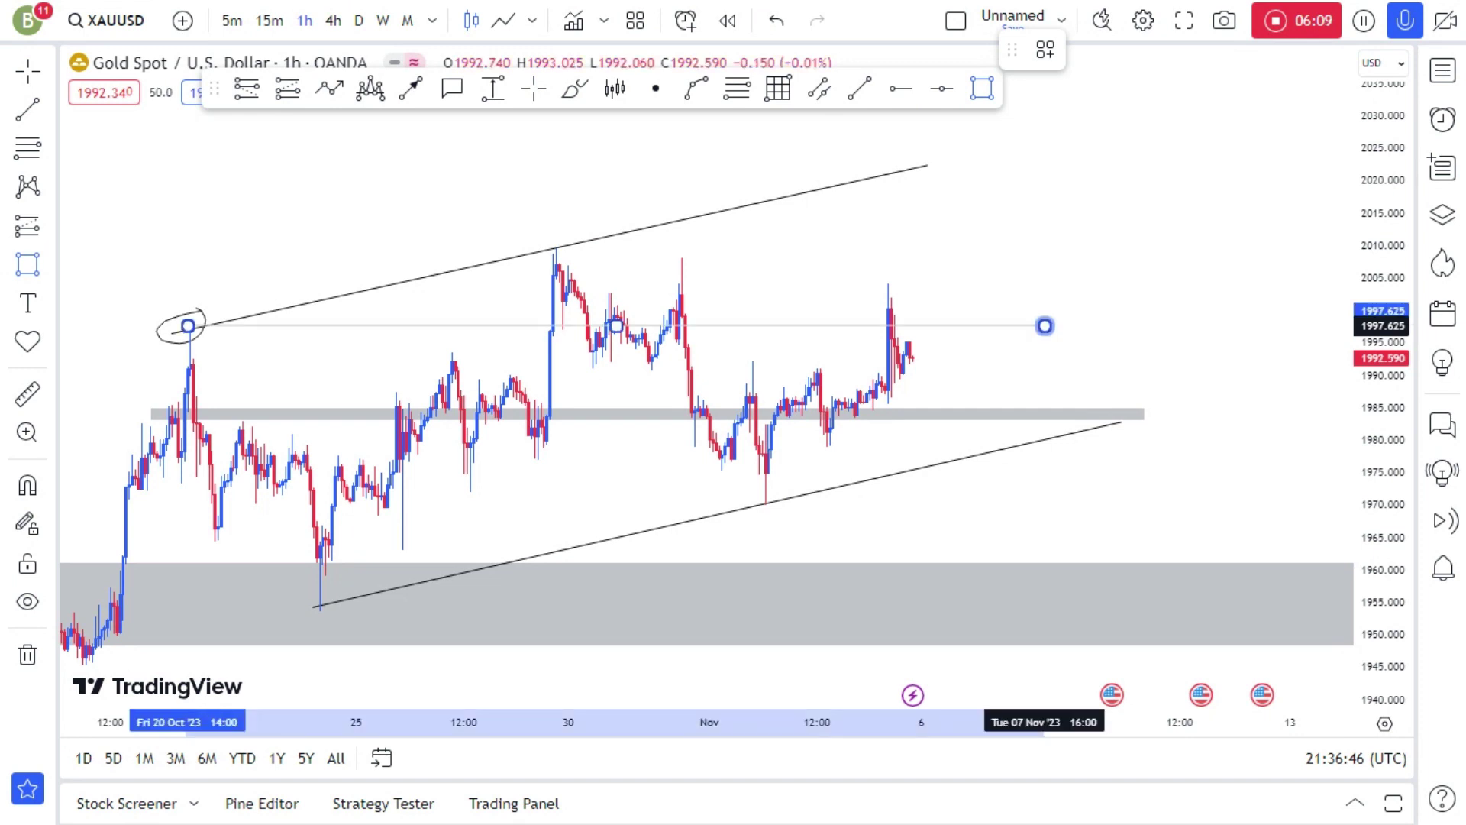
click(1262, 313)
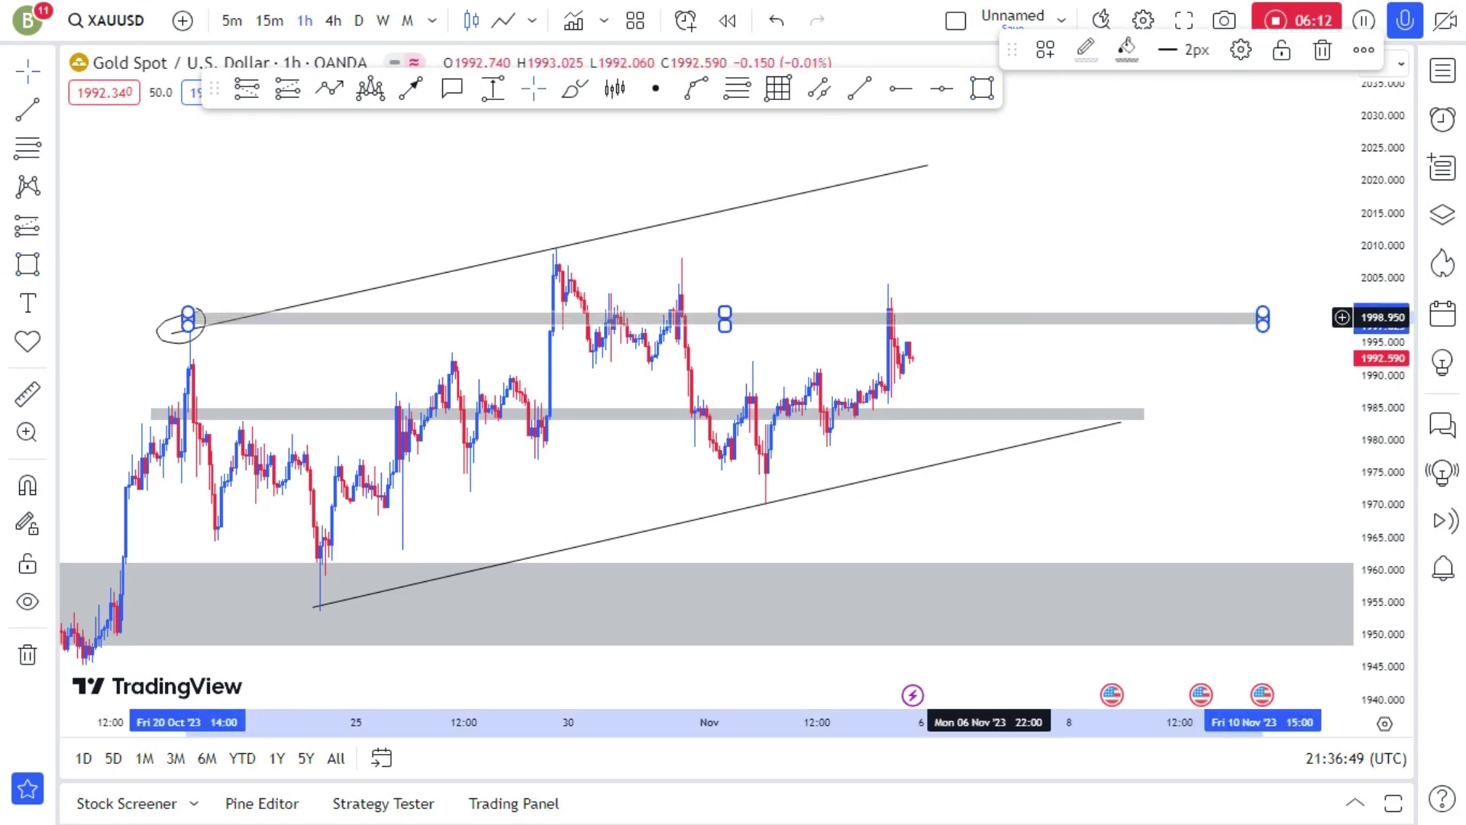
drag(994, 317, 990, 315)
- Draw an arrow from the latest candle up to about 2006 and another from its tip down to about 1998
click(410, 88)
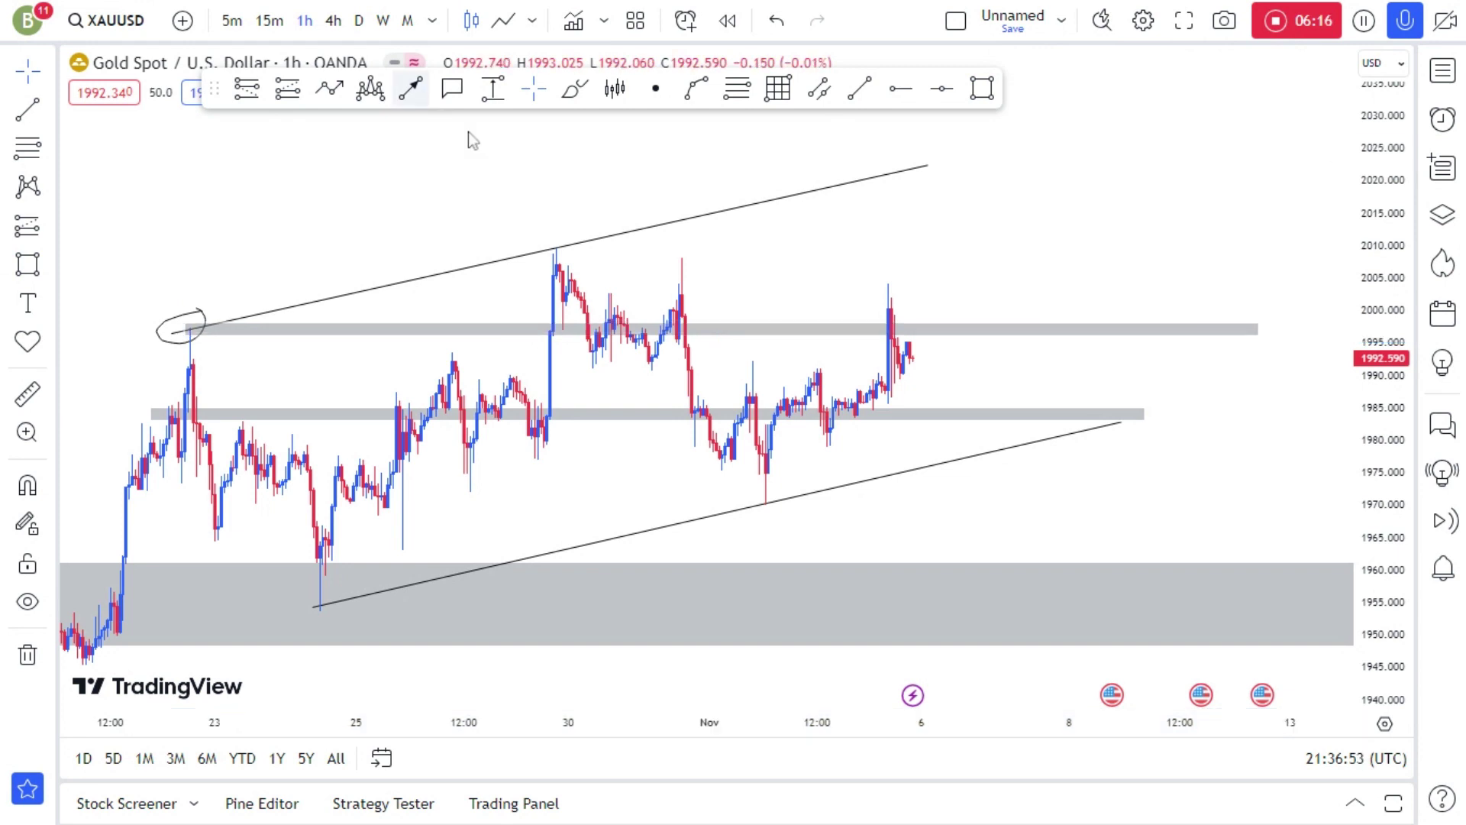
click(913, 359)
click(926, 271)
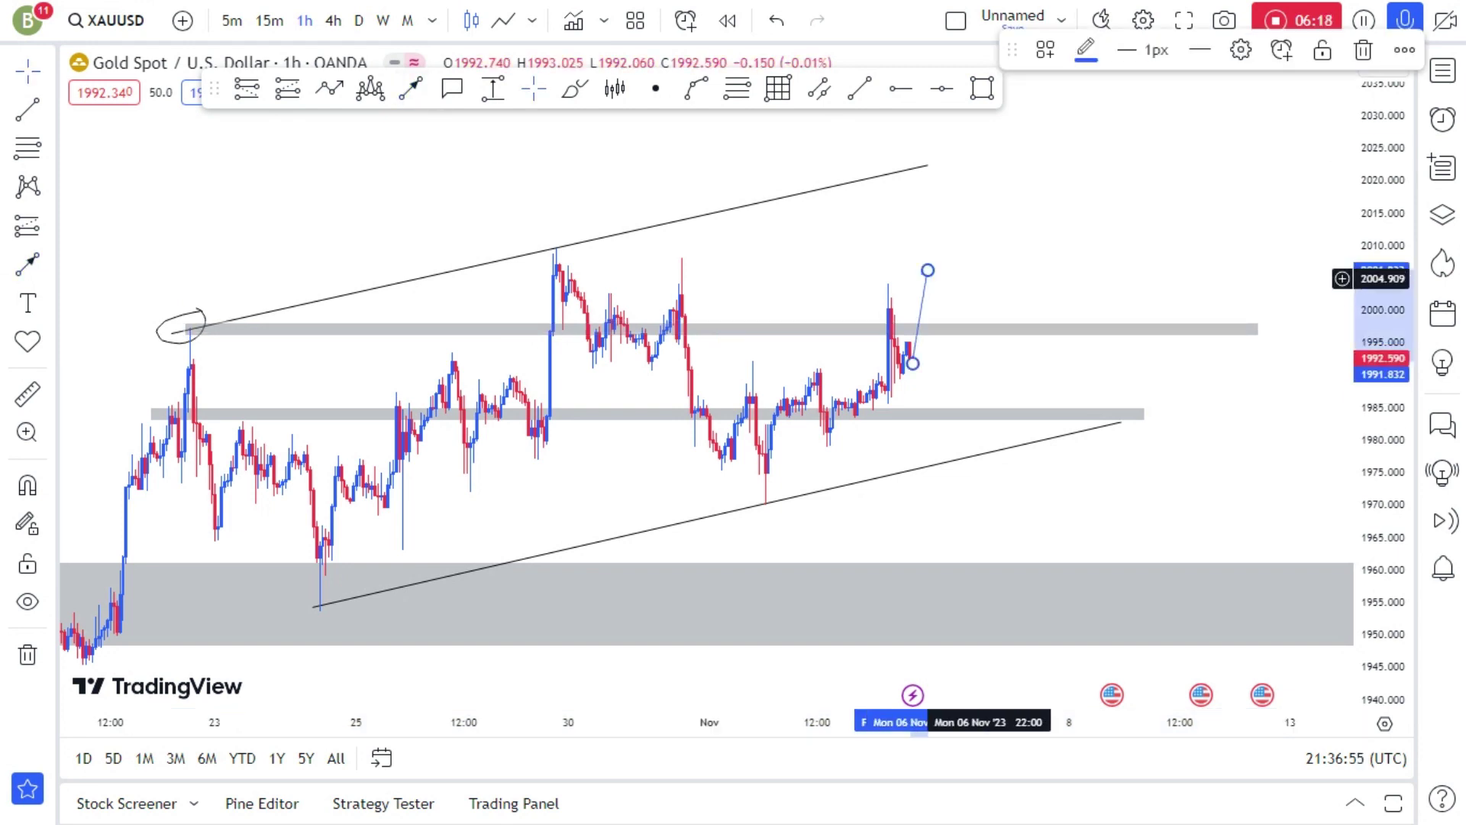
click(926, 271)
click(962, 327)
drag(973, 290, 821, 413)
scroll(889, 429, down, 8)
scroll(885, 336, down, 5)
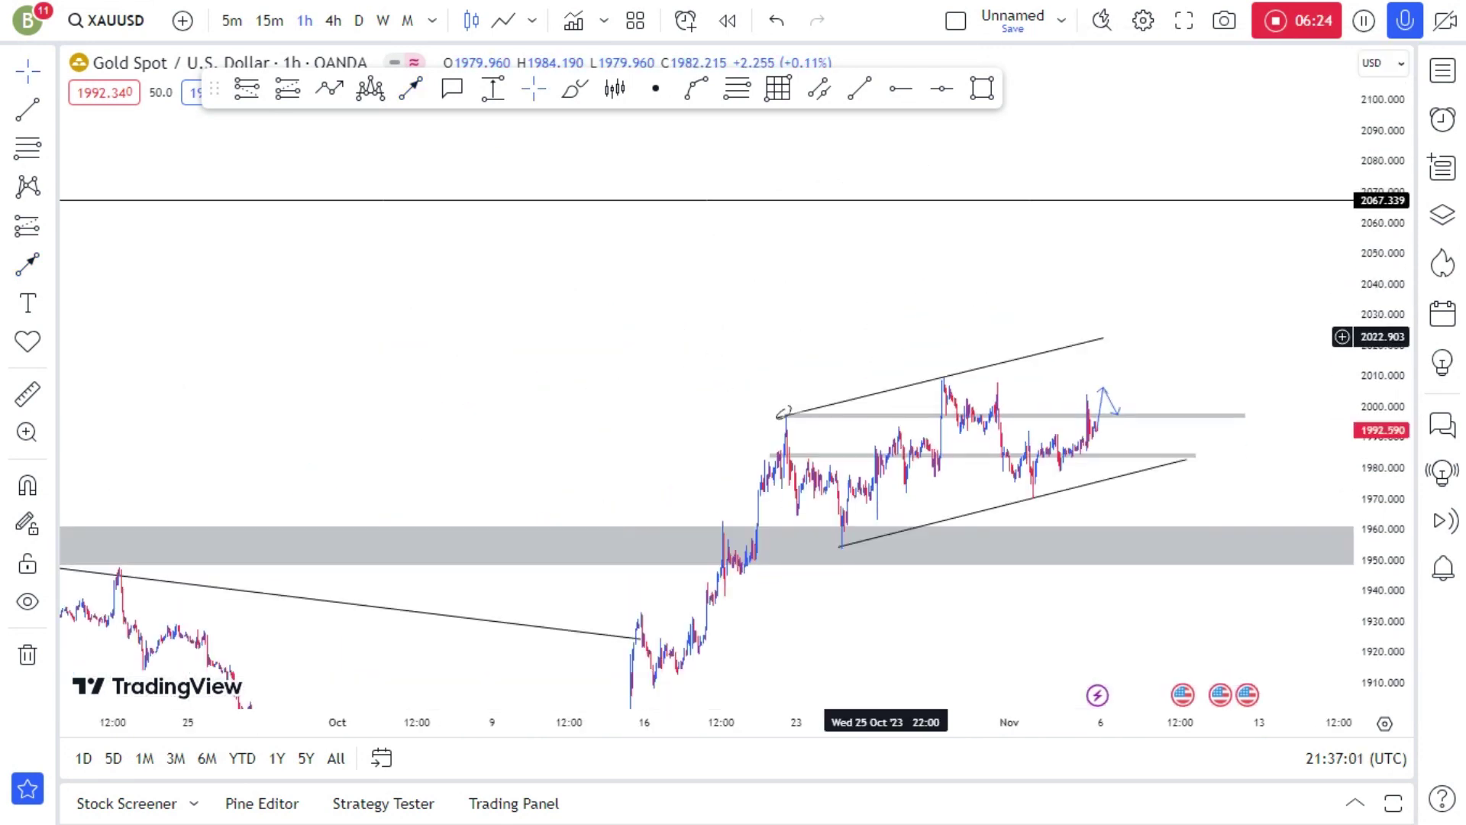